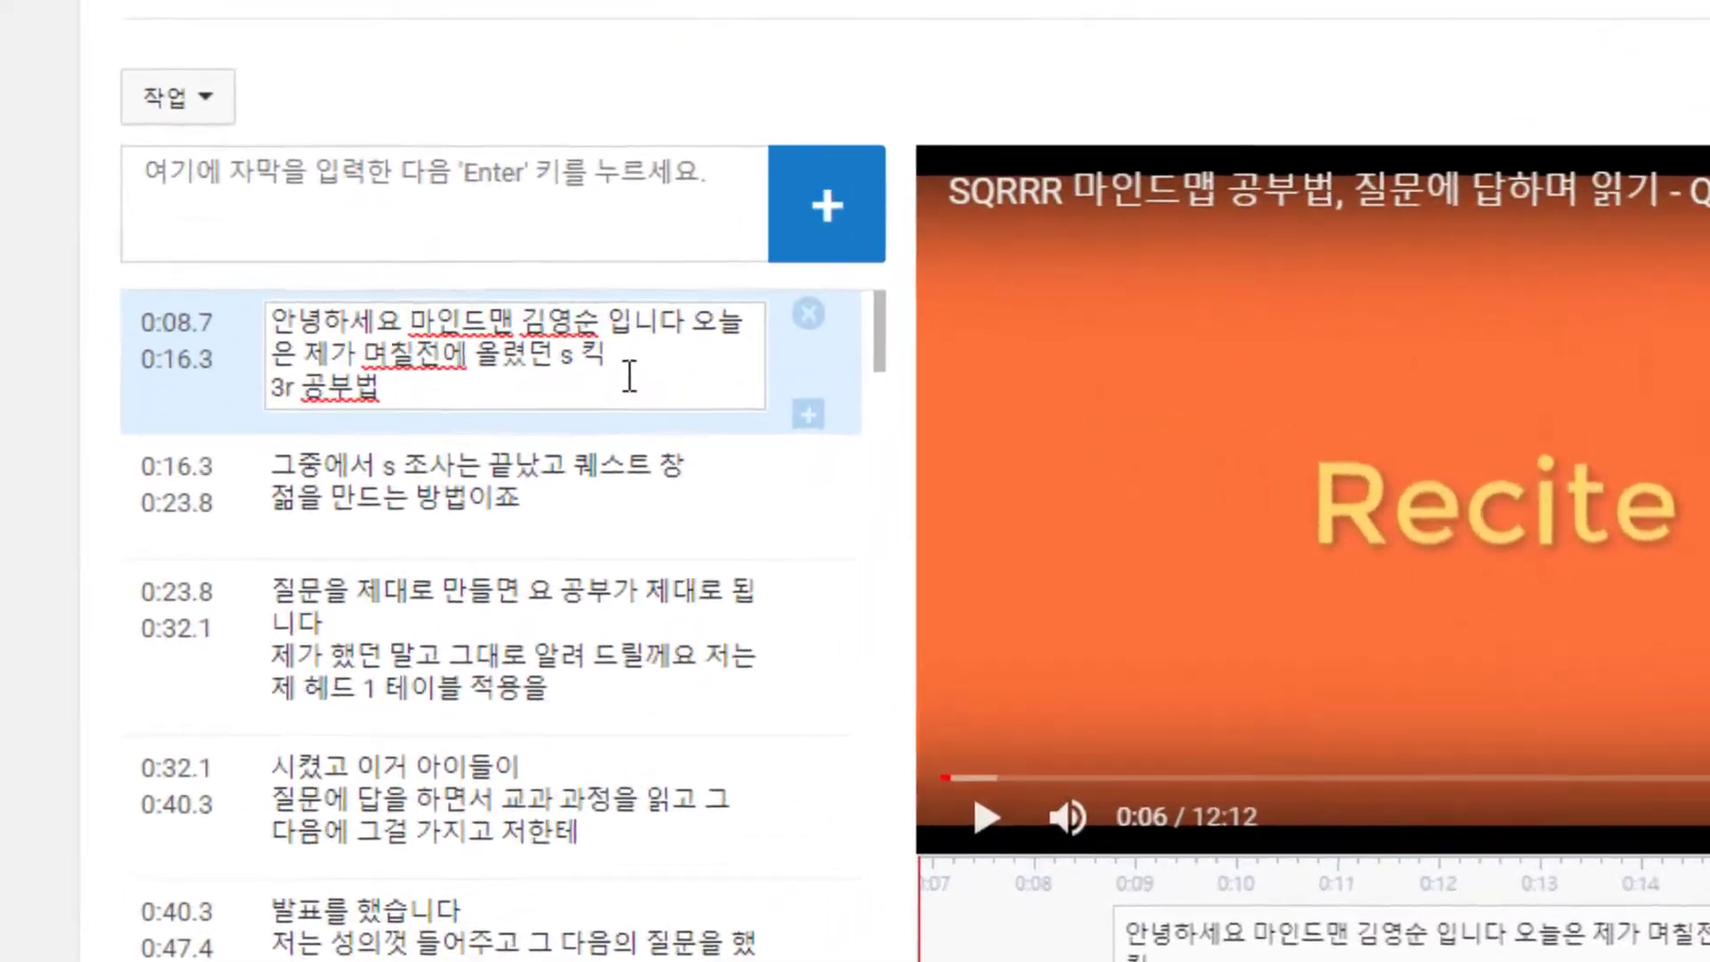
# Correct the speaker's name in the first caption and fix the word spacing to "며칠 전에".
pyautogui.press('Delete')
pyautogui.write('진')
pyautogui.press('Down')
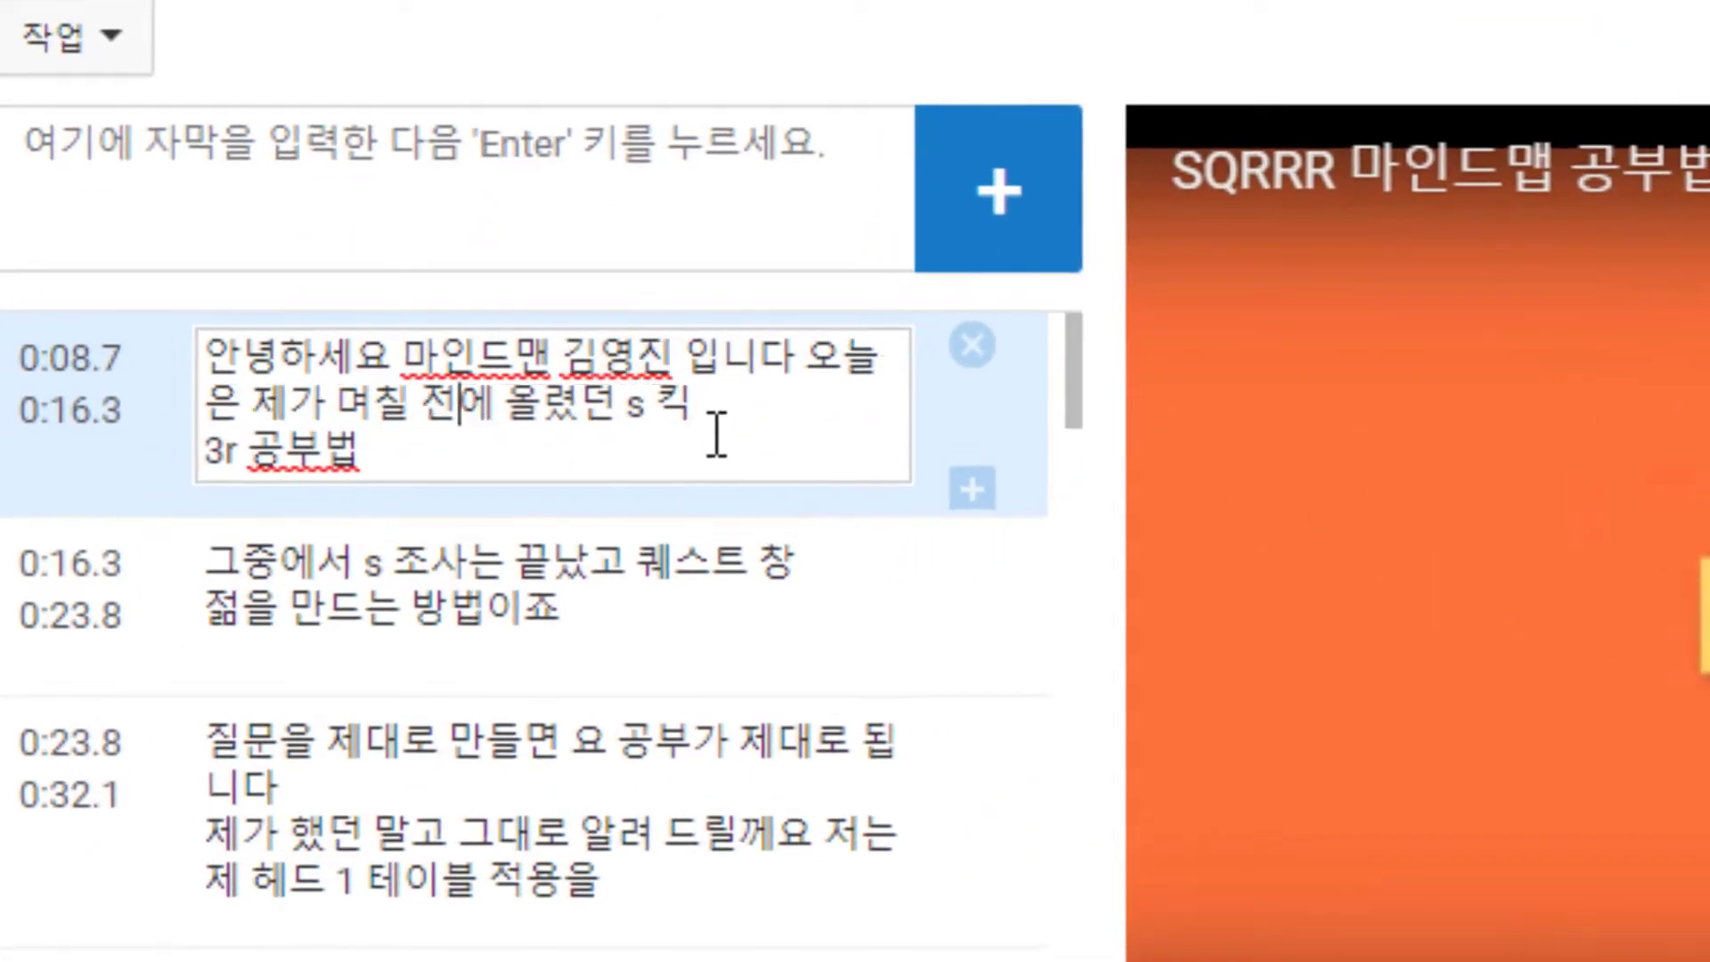
# Replace "s 킥 3r 공부법" in the first caption with "SQ3R 공부법," on the same line as the preceding text.
pyautogui.press('Right')
pyautogui.press('Right')
pyautogui.press('Right')
pyautogui.press('Right')
pyautogui.press('Right')
pyautogui.press('Right')
pyautogui.press('Delete')
pyautogui.press('Delete')
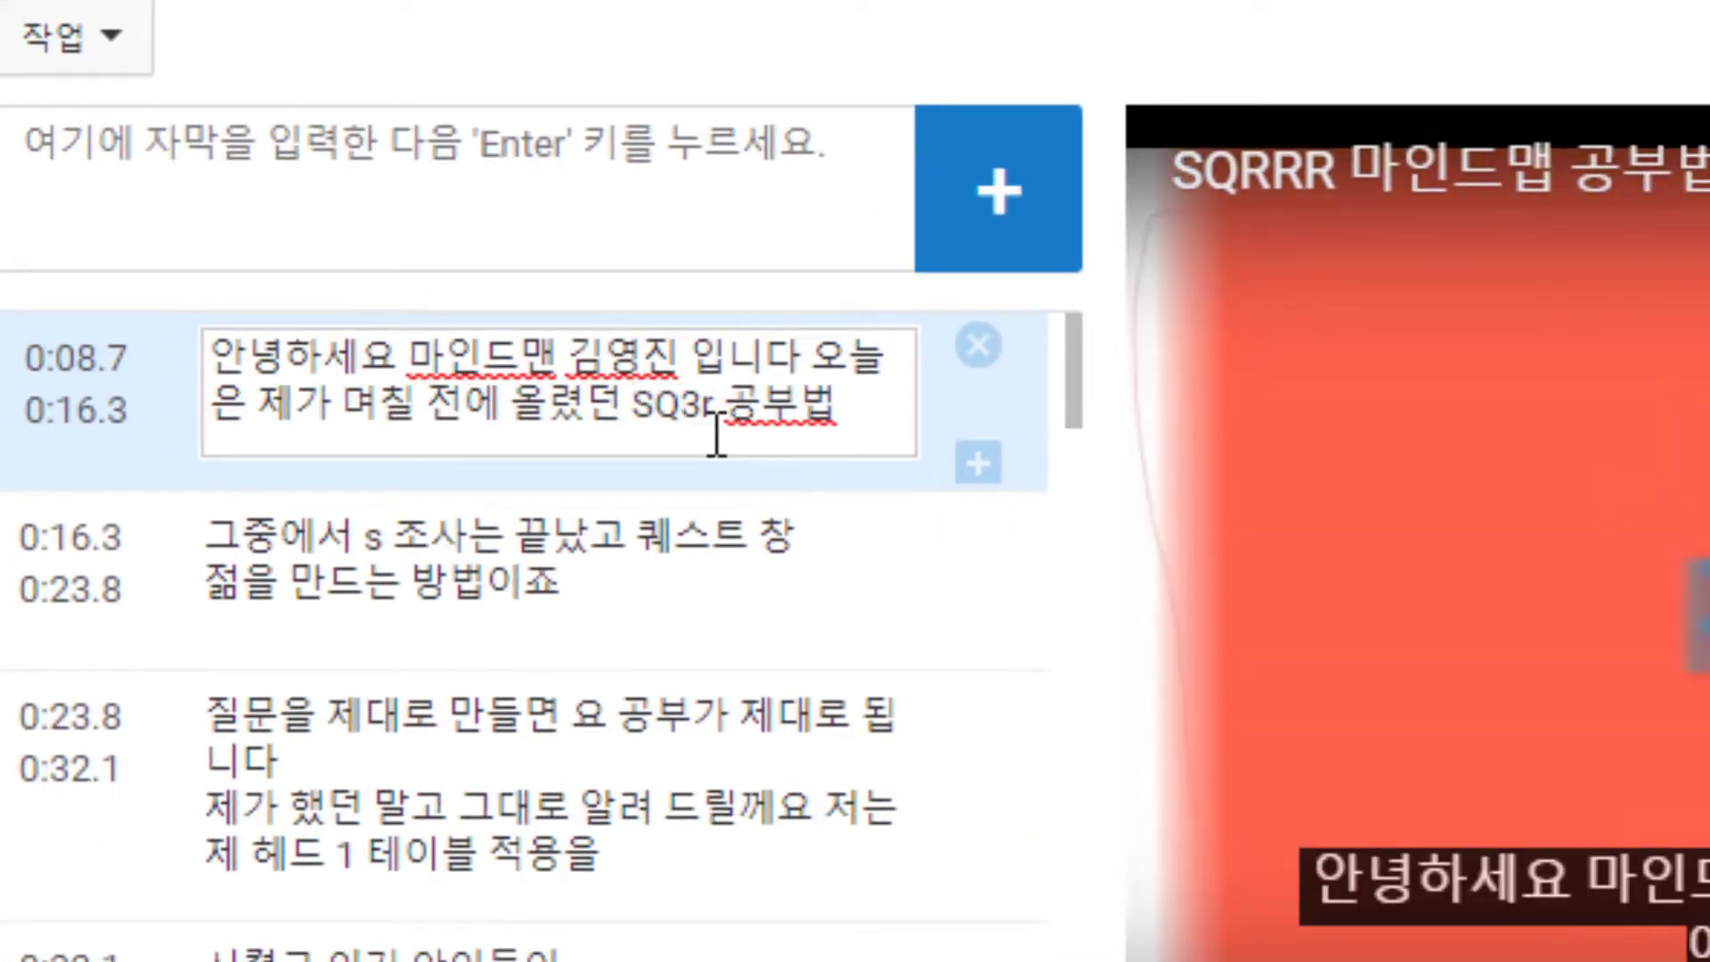
pyautogui.press('Left')
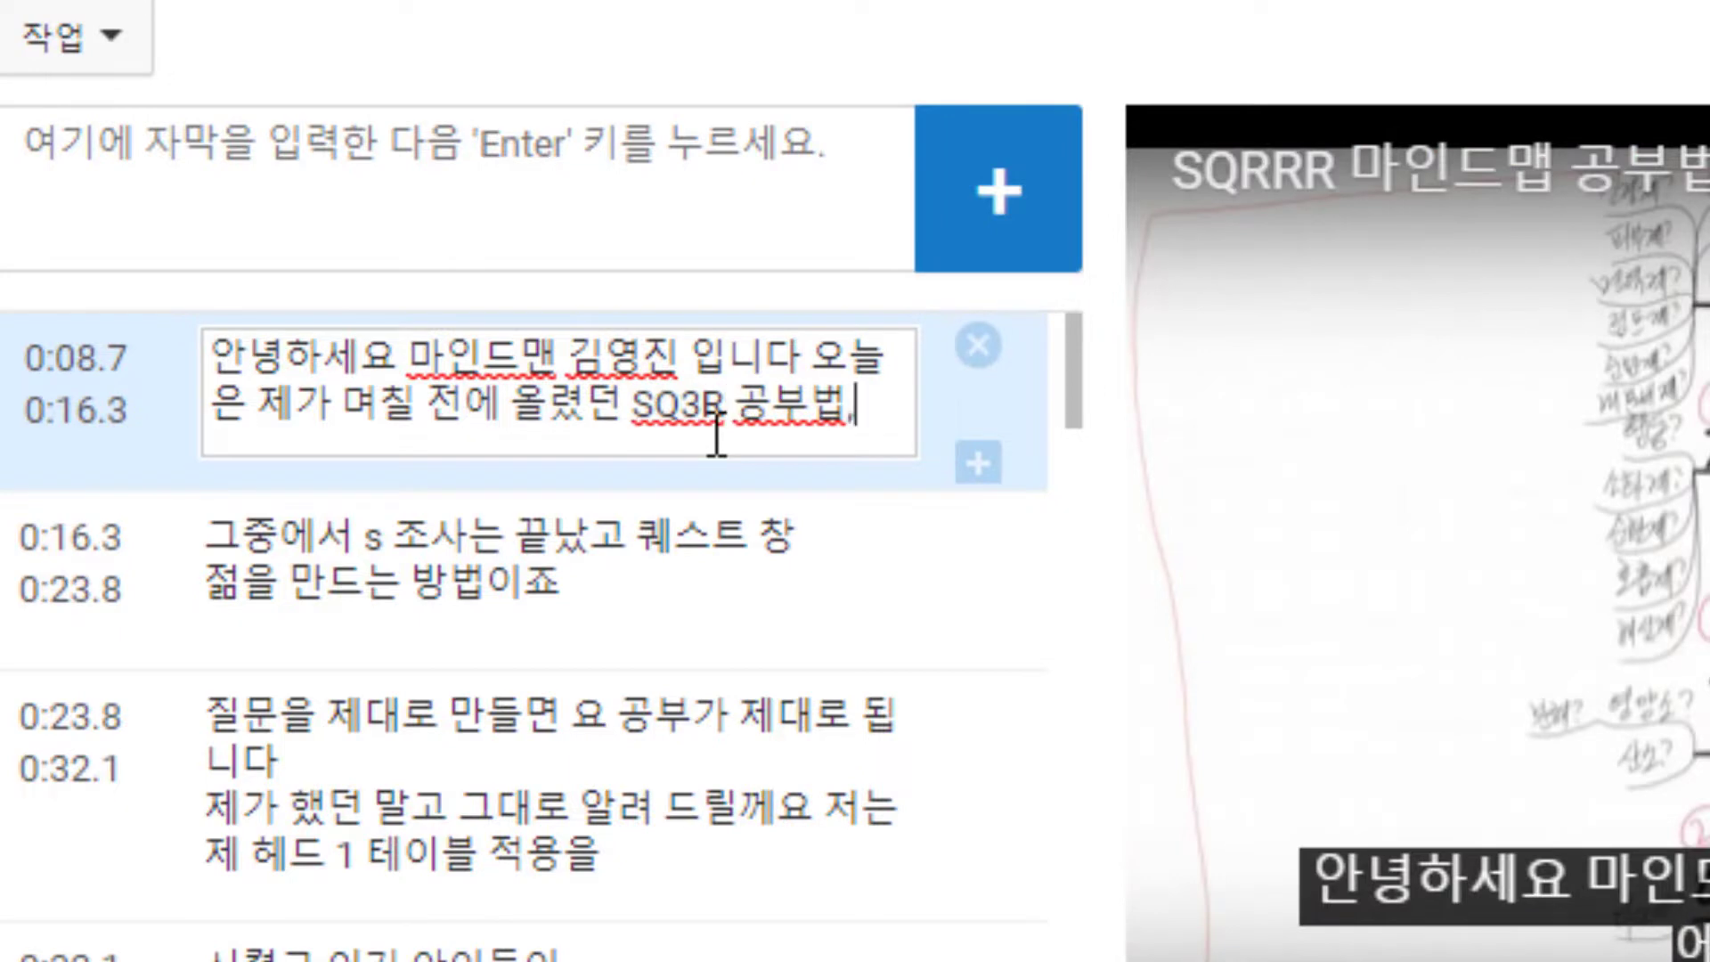
# Punctuate the start of the second caption as "그중에서 S, 조사는 끝났고,".
pyautogui.click(224, 542)
pyautogui.click(388, 542)
pyautogui.press('BackSpace')
pyautogui.write('S,')
pyautogui.press('Right')
pyautogui.press('Right')
pyautogui.press('Right')
pyautogui.press('Right')
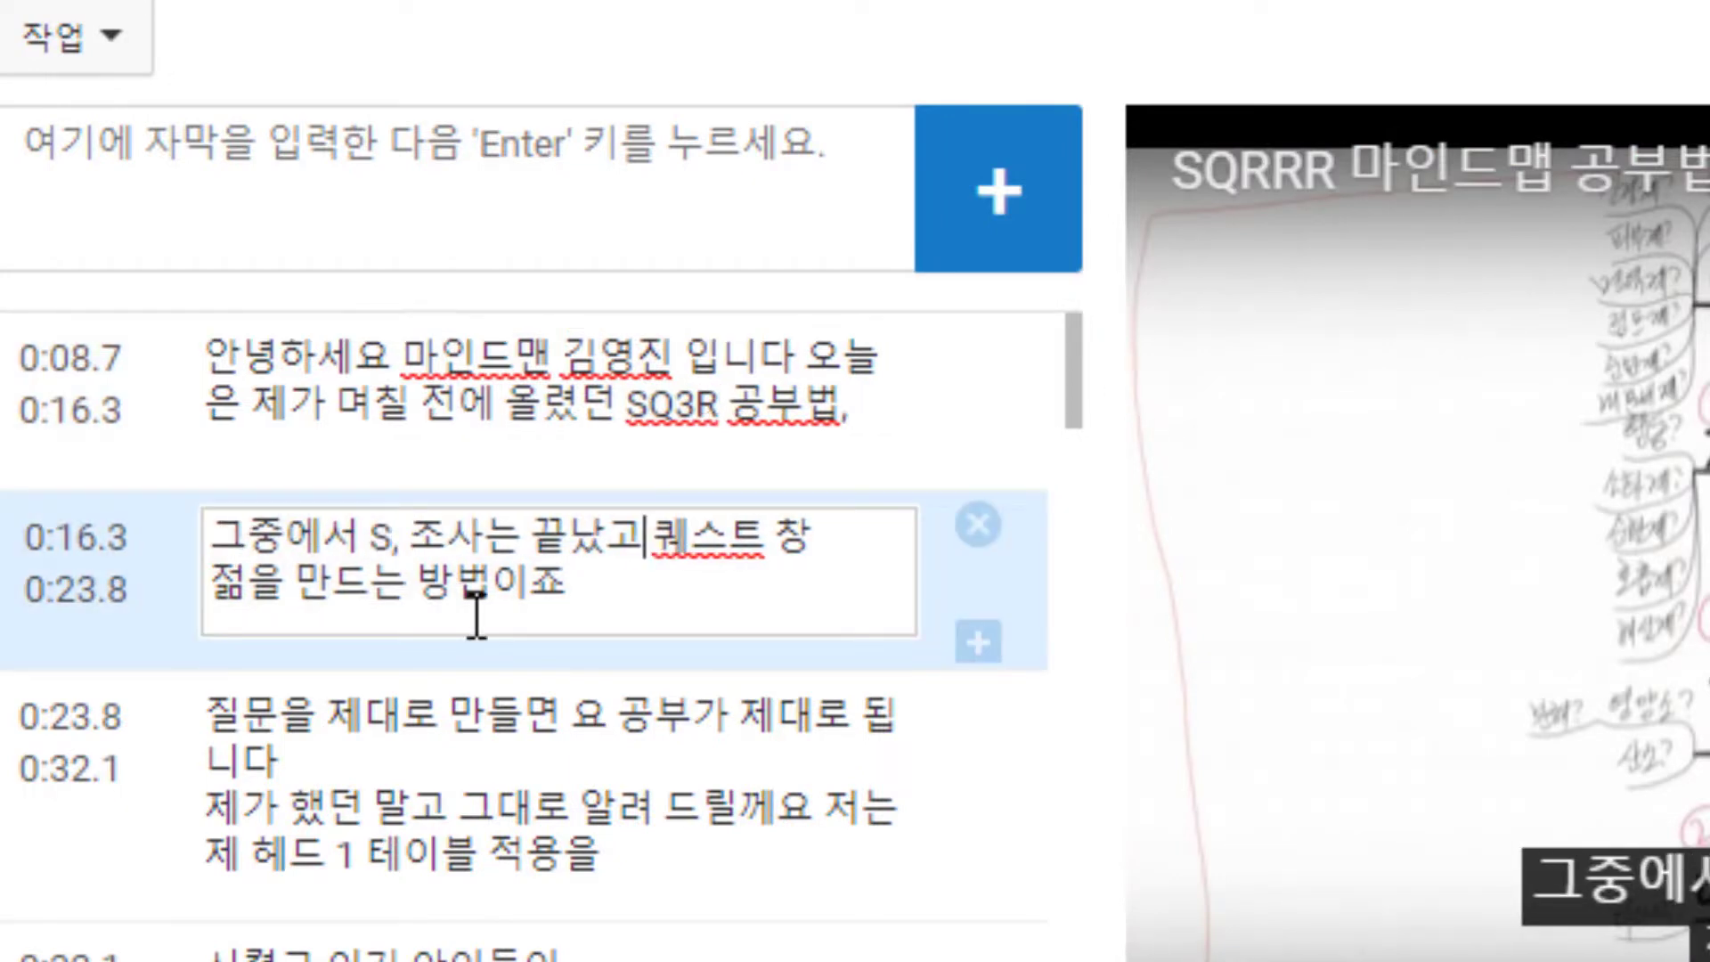
# Replace "퀘스트 창젊을" in the second caption with "퀘스쳔(Question) 질문을" and remove the line break.
pyautogui.press('Delete')
pyautogui.press('Delete')
pyautogui.press('Delete')
pyautogui.write('퀘스쳔(Qu')
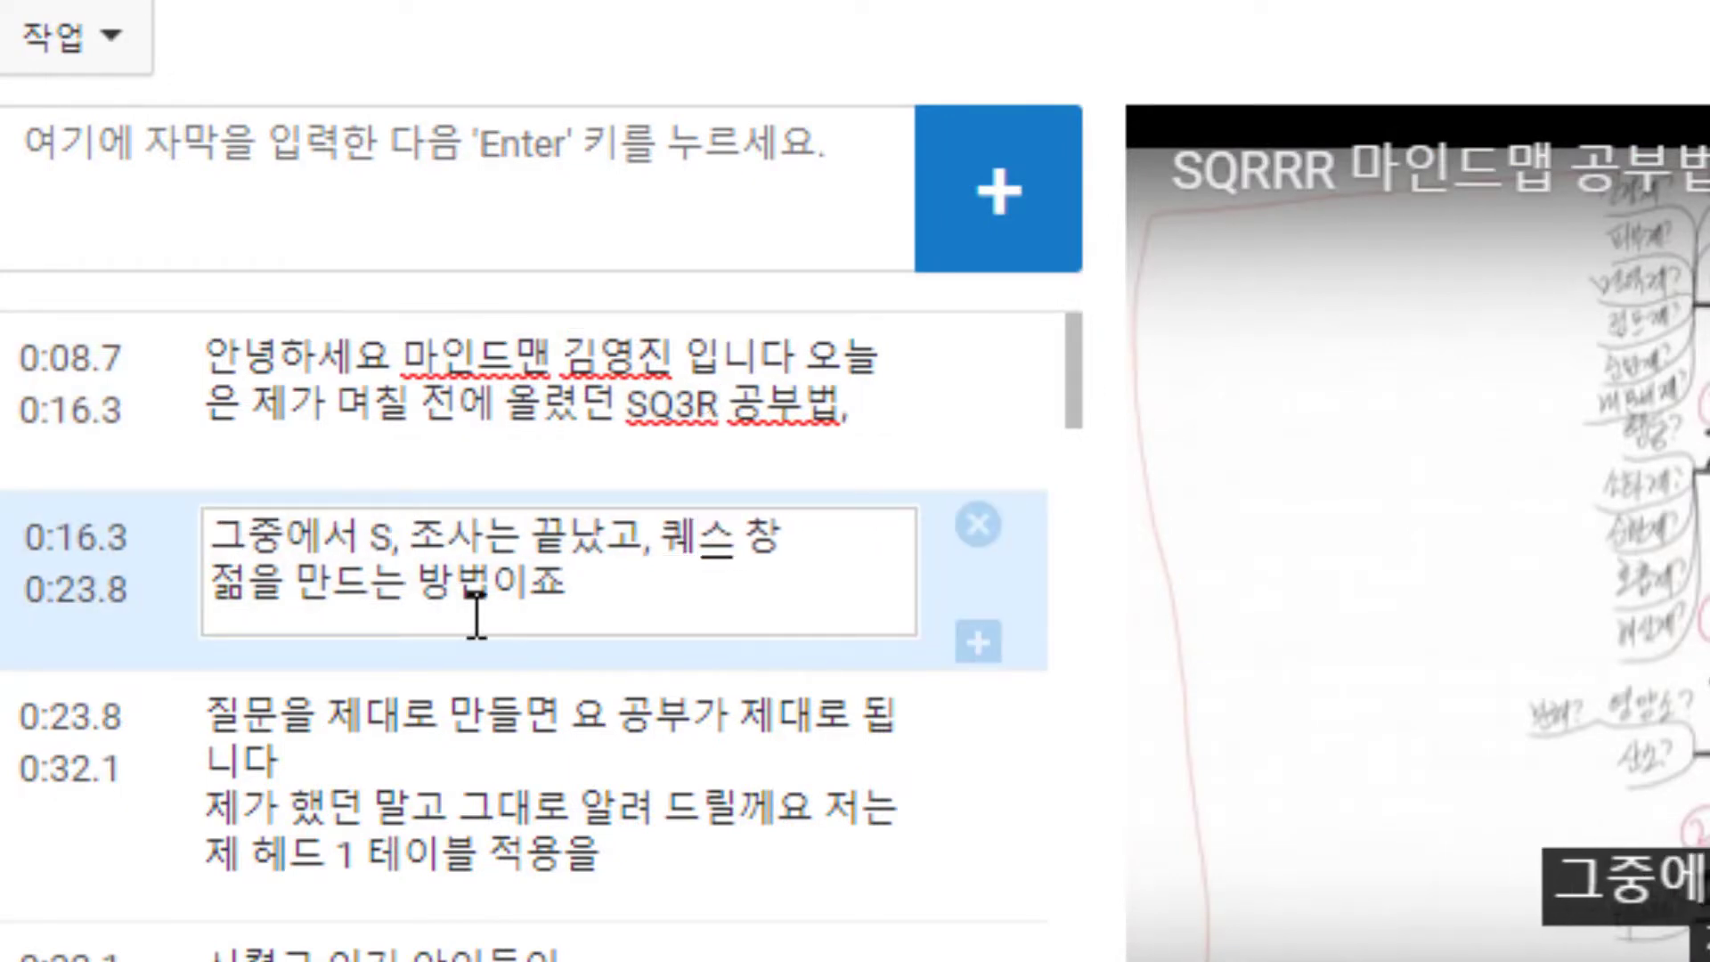
pyautogui.write('estion)')
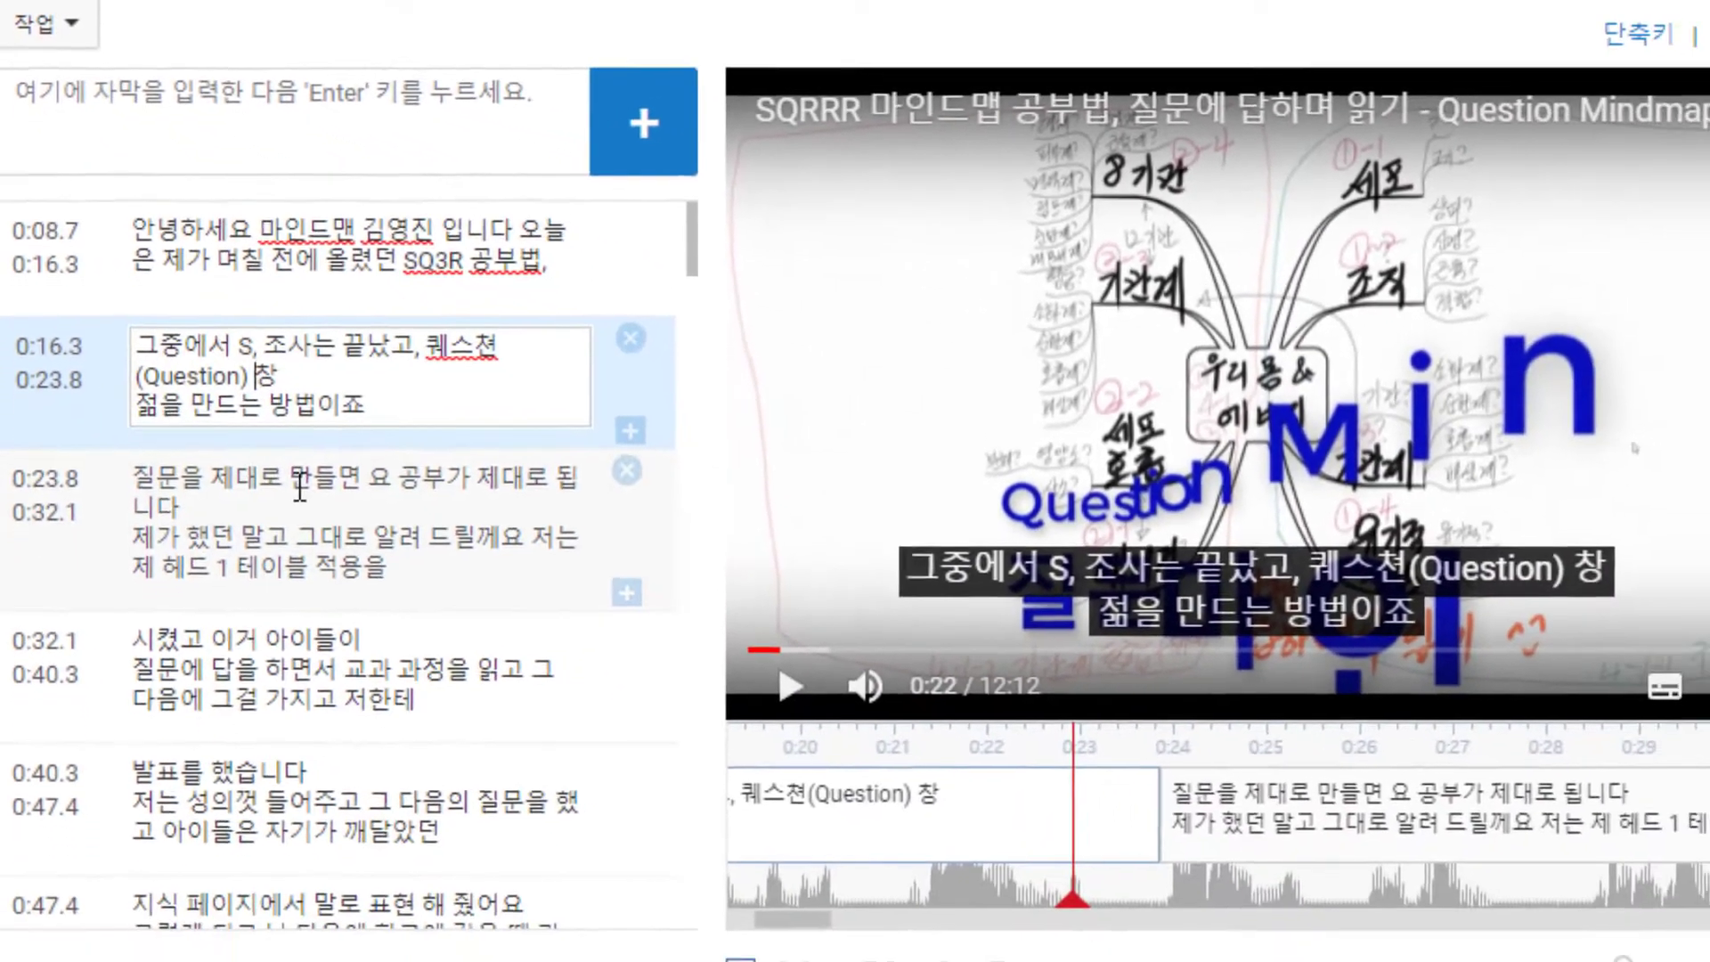
pyautogui.press('Delete')
pyautogui.press('Delete')
pyautogui.press('Delete')
pyautogui.write('질문')
# Fix spacing and punctuation in the third caption so it reads "만들면요 . 공부가 제대로 됩니다.".
pyautogui.click(300, 487)
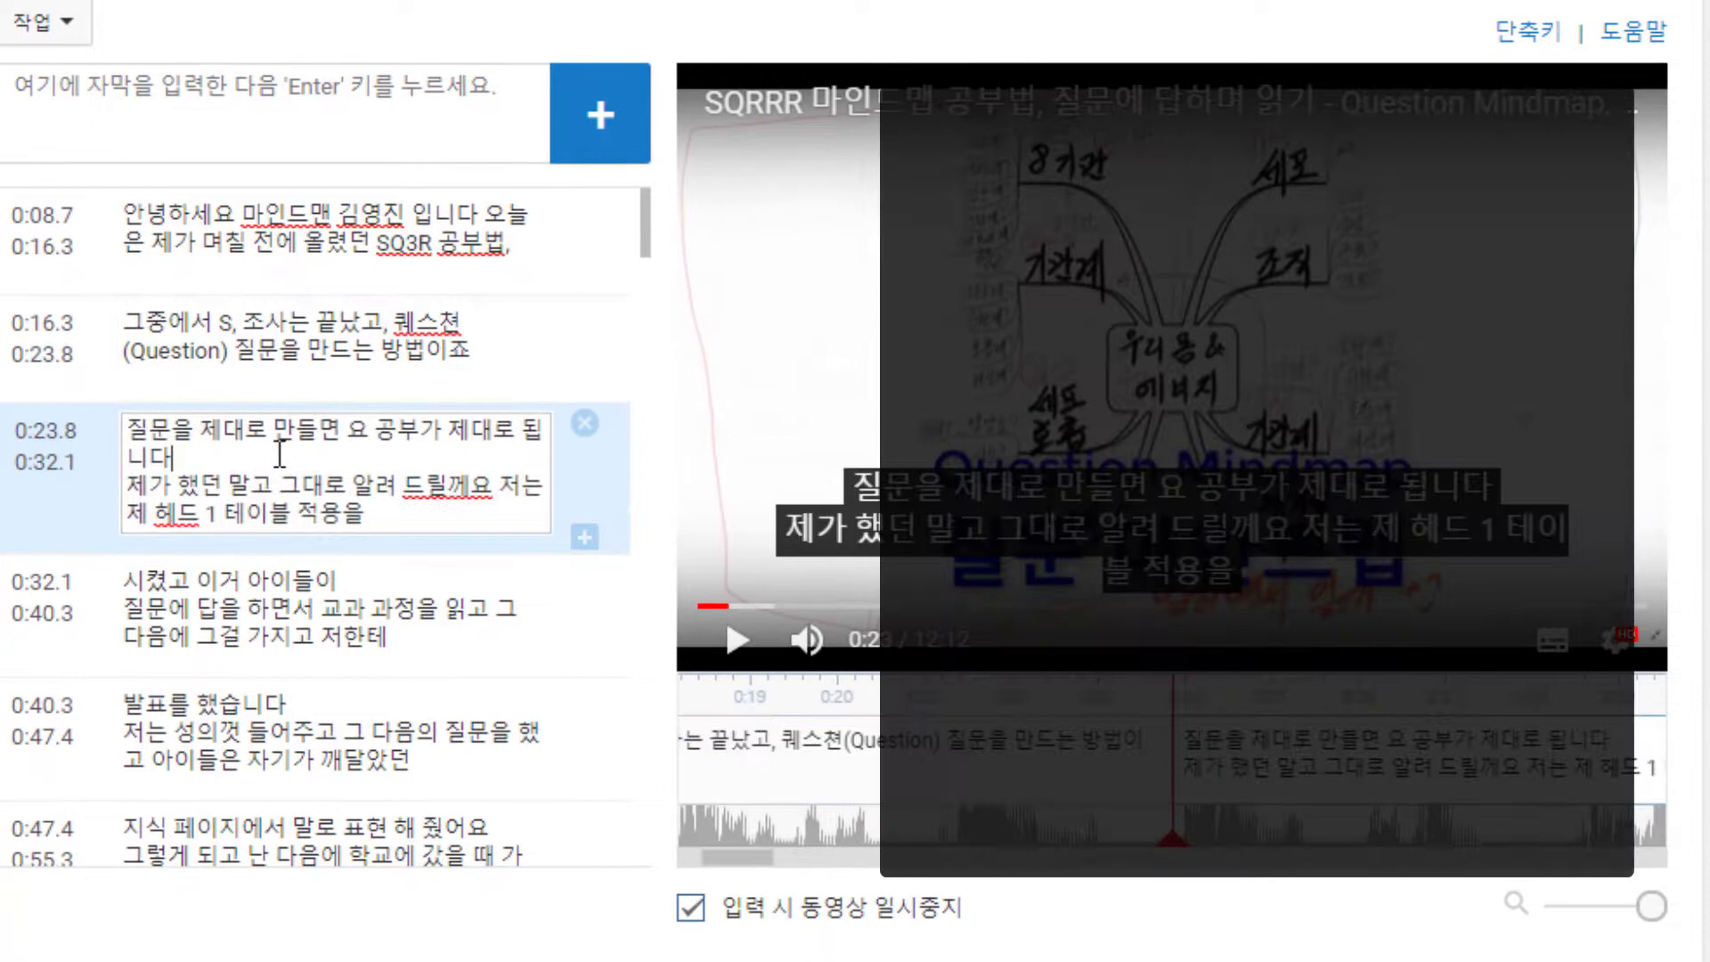
pyautogui.click(344, 434)
pyautogui.press('Delete')
pyautogui.click(371, 434)
pyautogui.write('.')
pyautogui.click(206, 458)
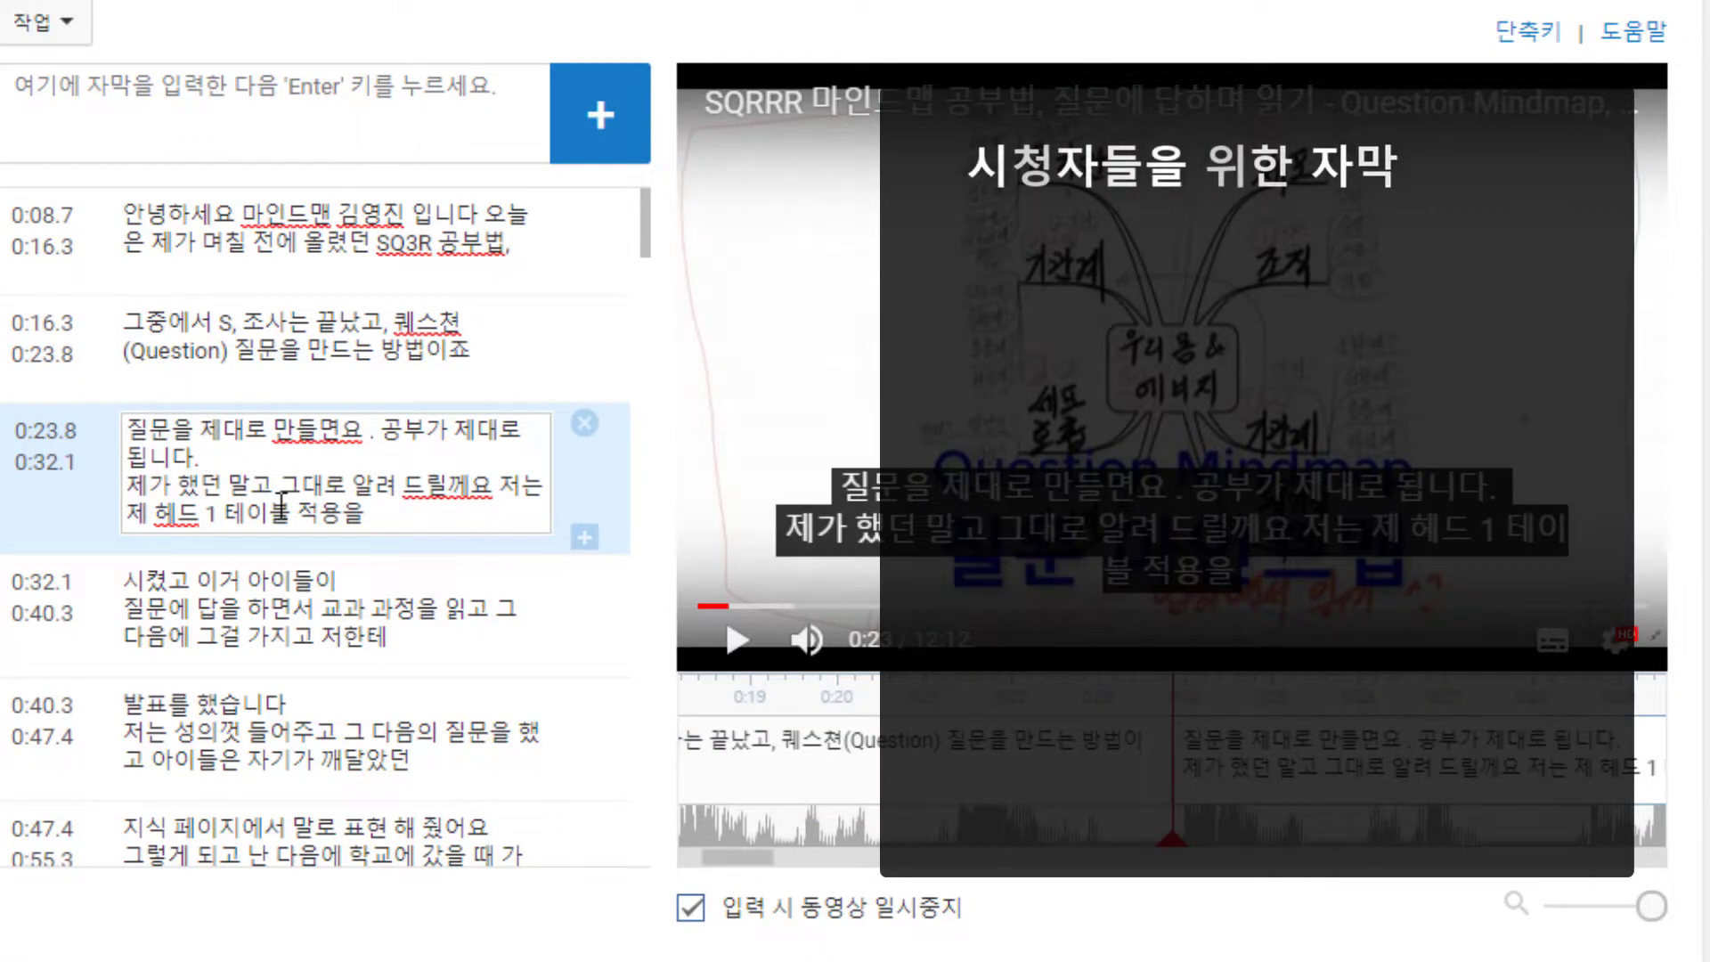
# Listen to the clip, replace "말고" with "방법" in the third caption, and add a period after "드릴께요".
pyautogui.click(734, 643)
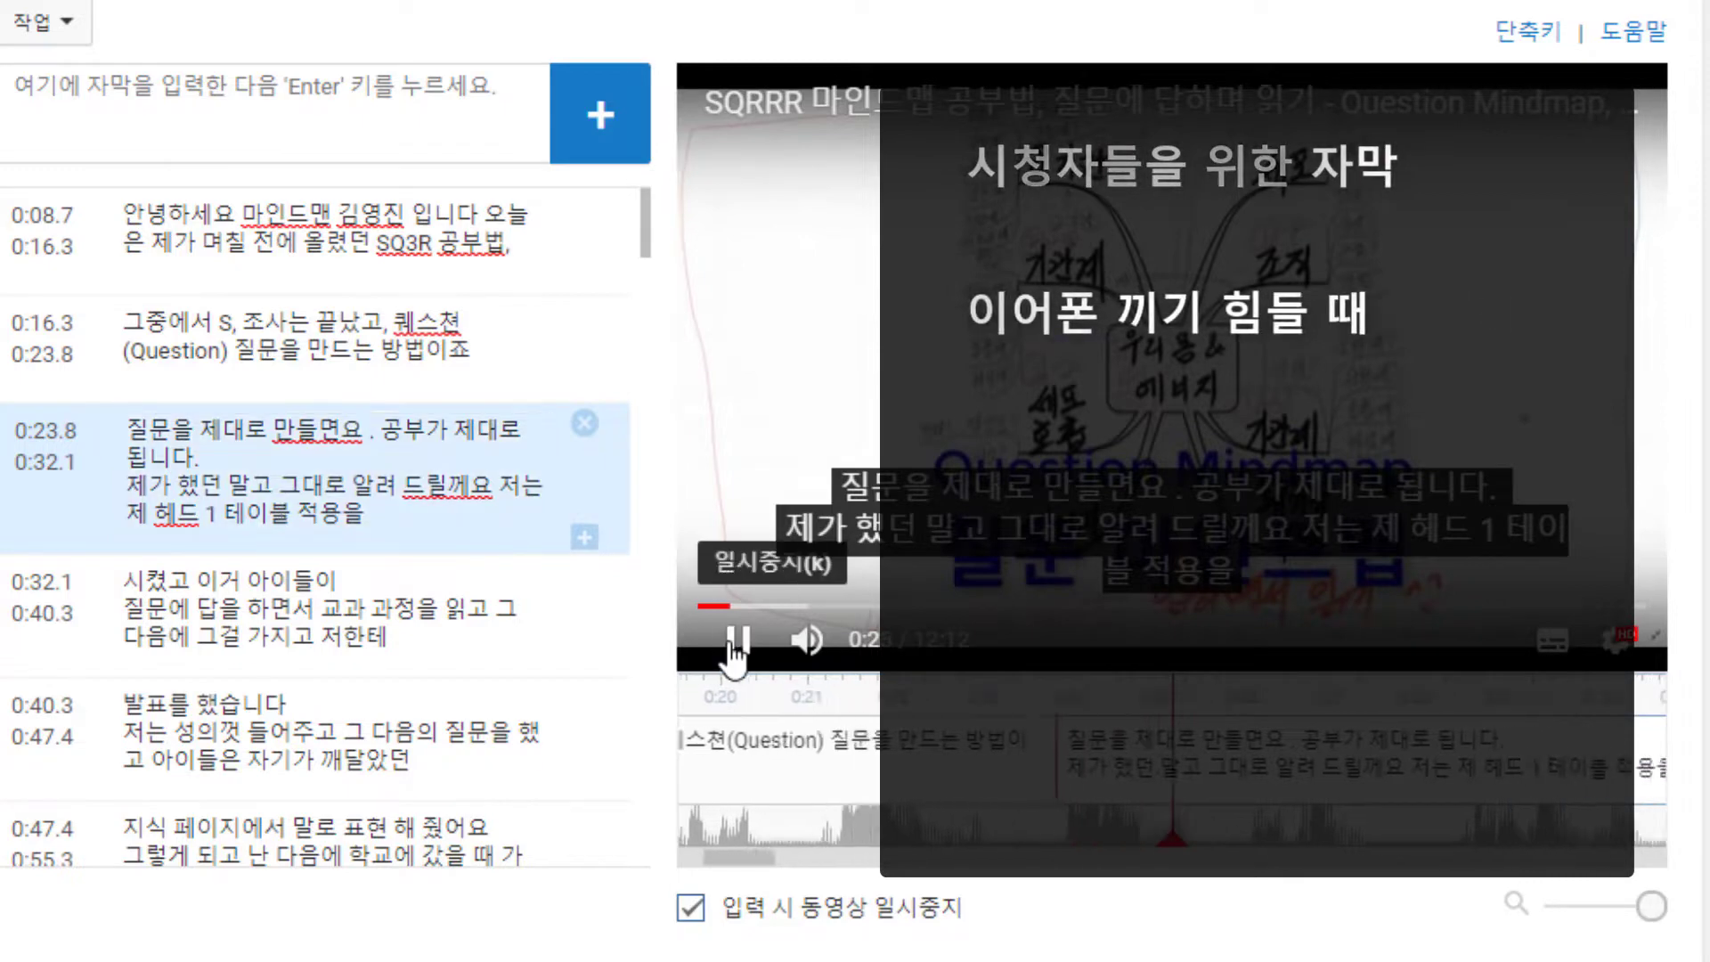
pyautogui.click(734, 643)
pyautogui.click(229, 486)
pyautogui.press('Delete')
pyautogui.press('Delete')
pyautogui.write('방법')
pyautogui.press('Right')
pyautogui.press('Right')
pyautogui.press('Right')
pyautogui.press('Right')
pyautogui.press('Right')
pyautogui.press('Right')
pyautogui.press('Right')
pyautogui.press('Right')
pyautogui.press('Right')
pyautogui.press('Right')
pyautogui.press('Right')
pyautogui.press('Right')
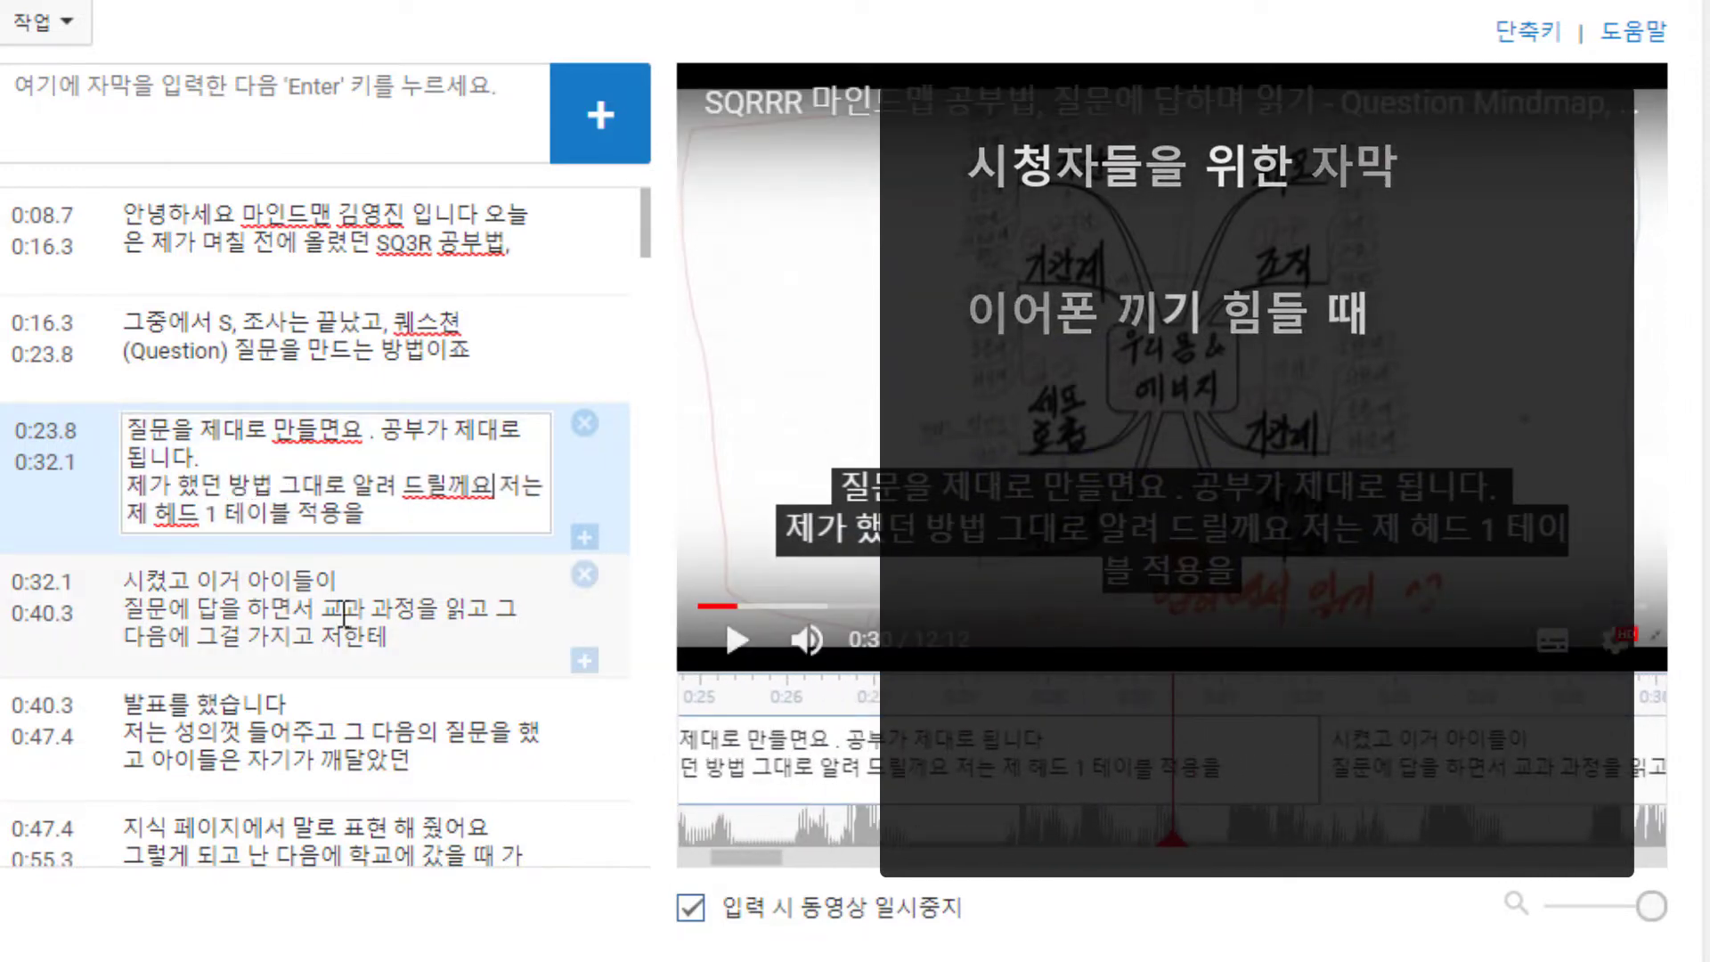
pyautogui.write('.')
# Replay the passage and replace "헤드 1 테이블" in the third caption with "애들한테".
pyautogui.click(737, 643)
pyautogui.click(737, 651)
pyautogui.click(240, 514)
pyautogui.press('Delete')
pyautogui.press('Delete')
pyautogui.press('Delete')
pyautogui.press('Delete')
pyautogui.press('Delete')
pyautogui.press('Delete')
pyautogui.press('Delete')
pyautogui.press('Delete')
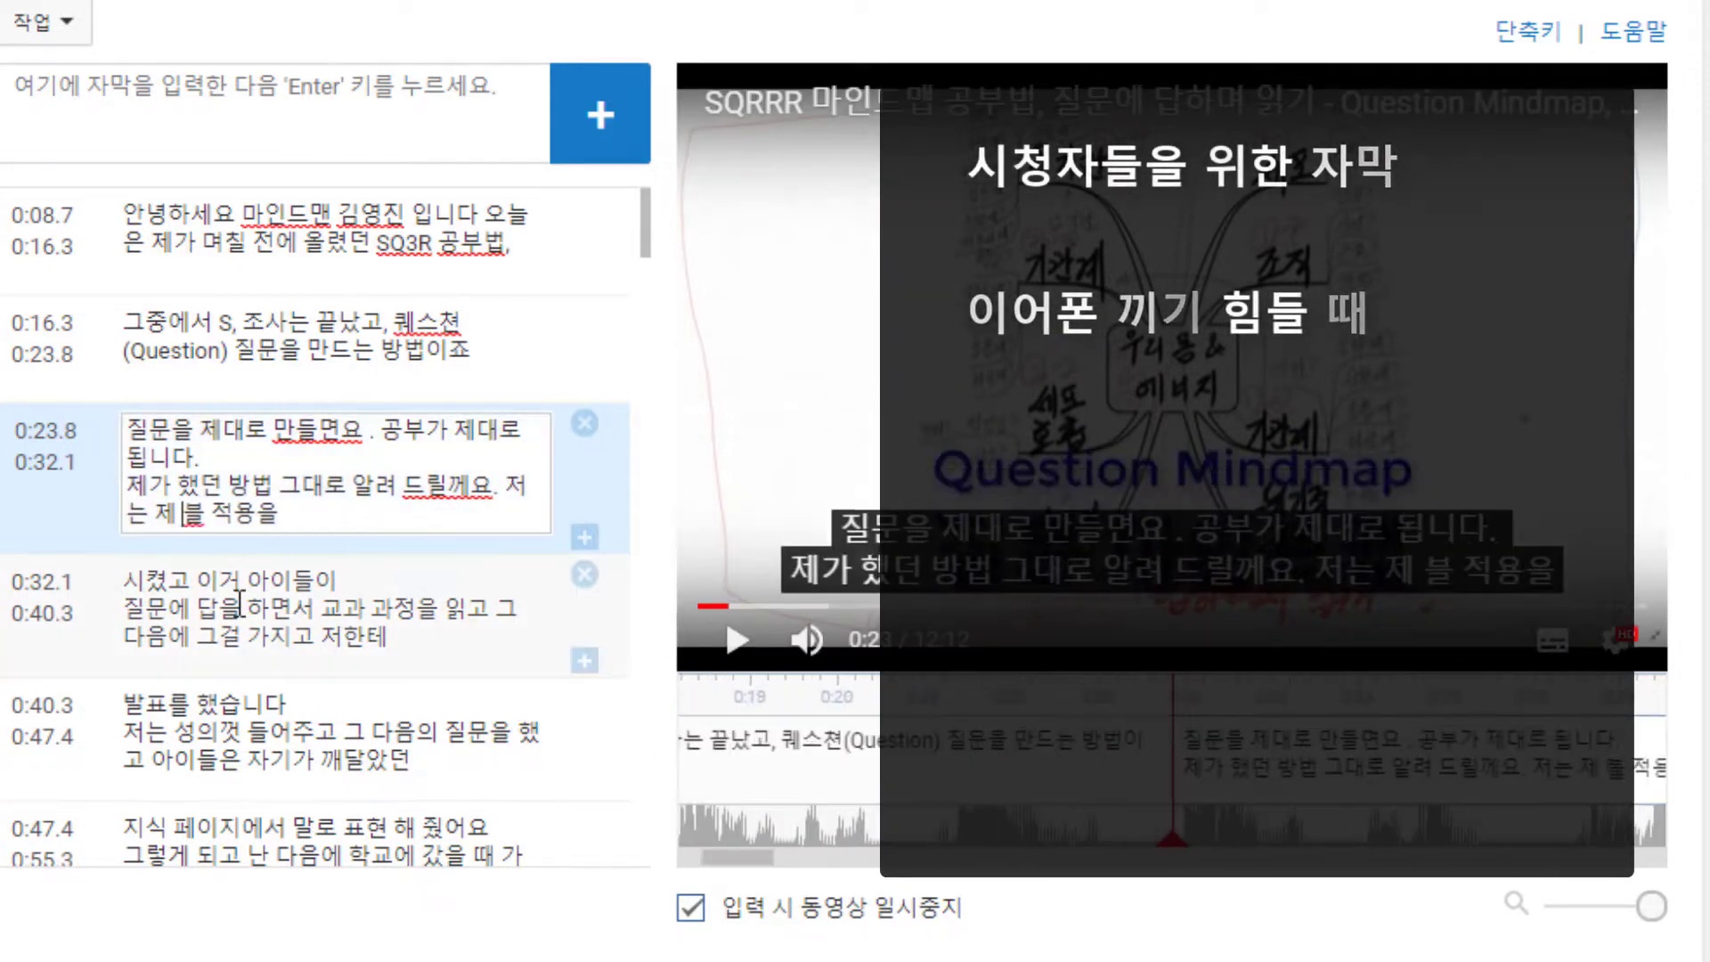
pyautogui.write('애들하')
# Merge the 0:32.1 caption into the previous one and reword the joined text to "시켰고, 이거를 가지고 아이들이 질문에" without a line break.
pyautogui.click(207, 592)
pyautogui.press('BackSpace')
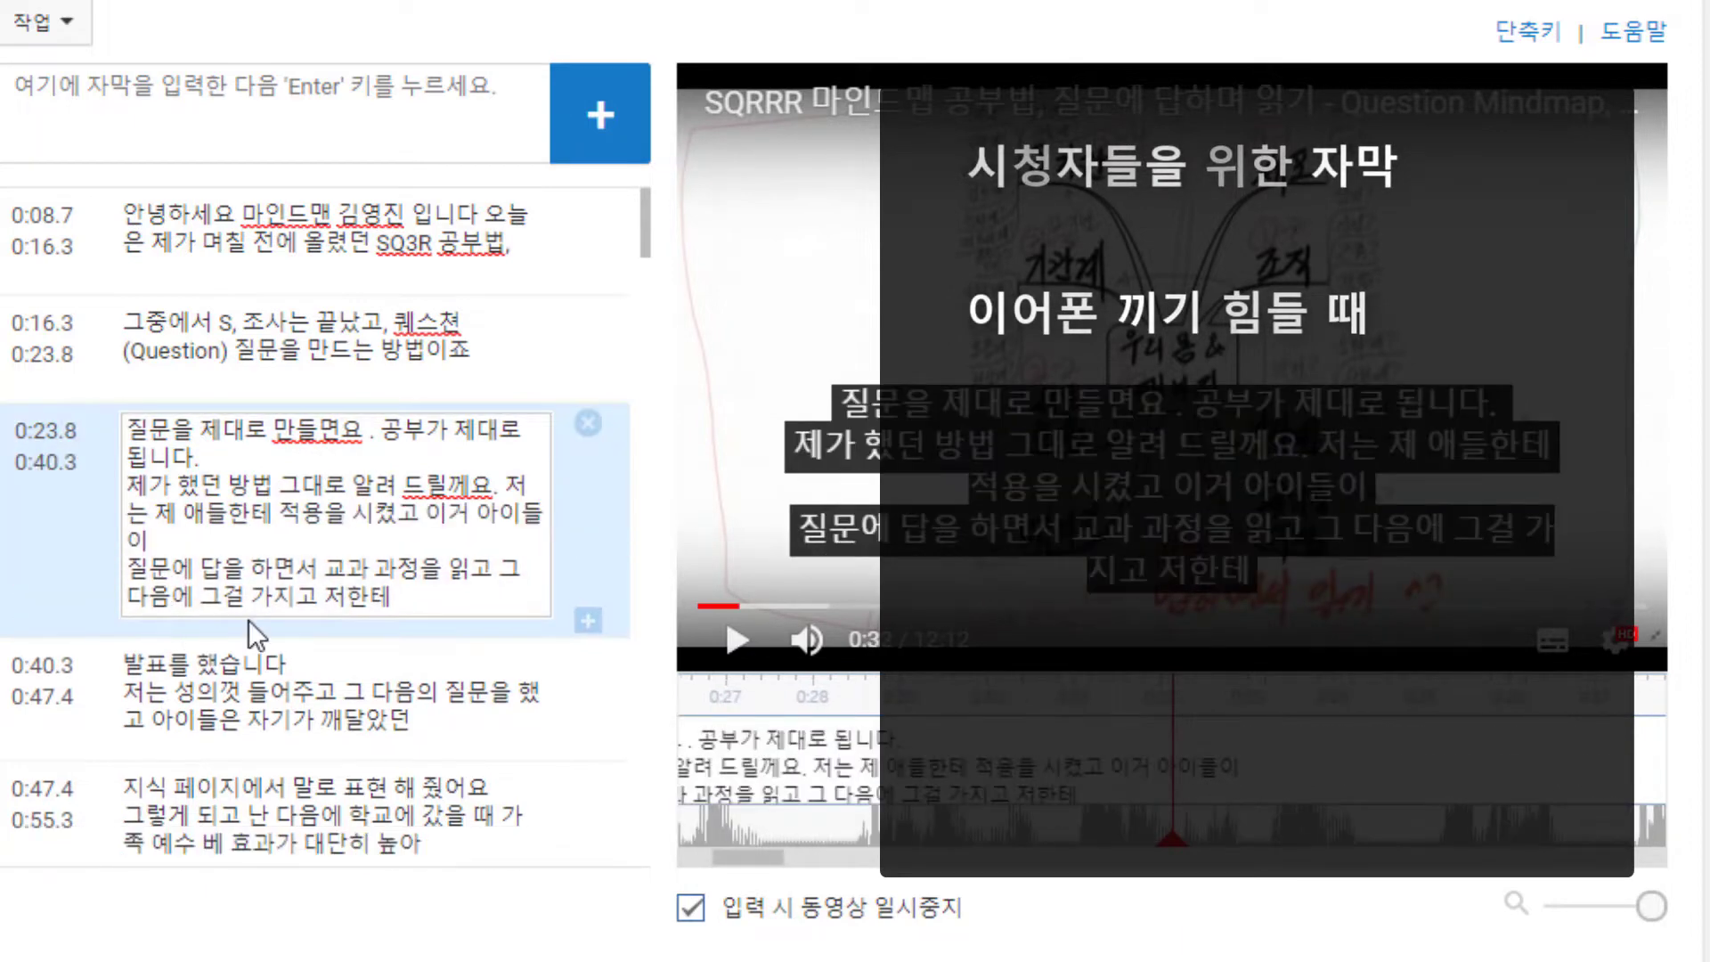
pyautogui.click(735, 649)
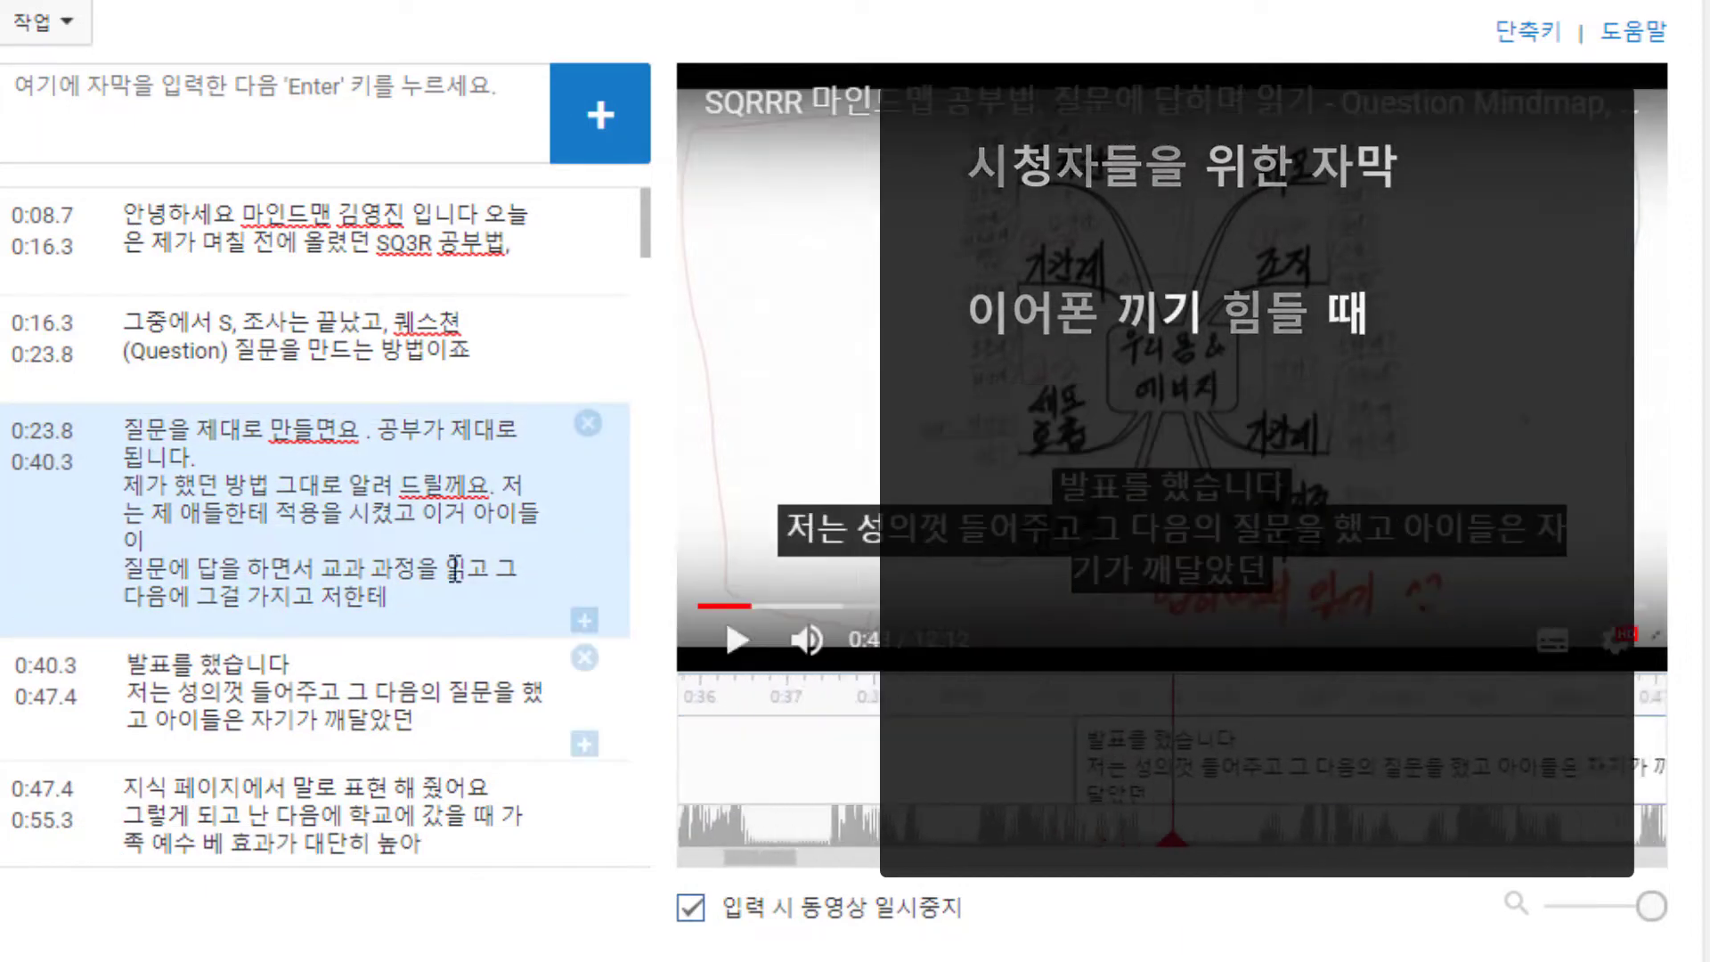
pyautogui.click(454, 563)
pyautogui.write('를 가지고')
pyautogui.press('End')
pyautogui.press('Delete')
pyautogui.press('Right')
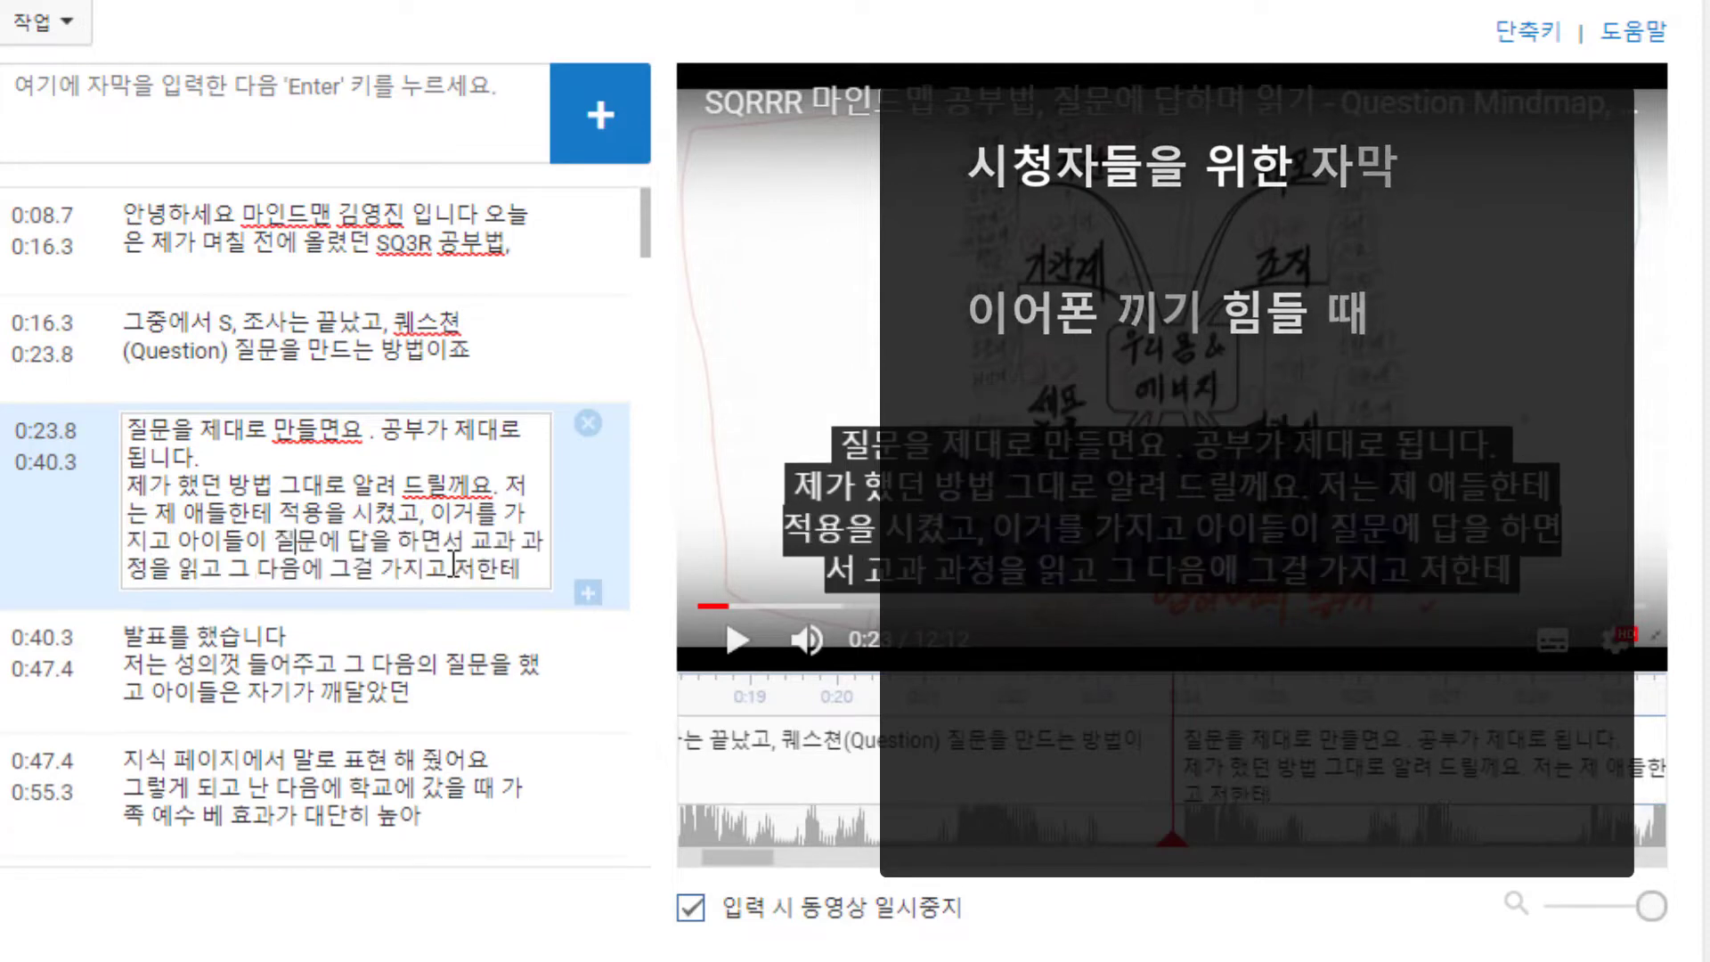
# Merge the 0:40.3 caption into the third caption, and split the combined text before "이거를 가지고".
pyautogui.click(127, 634)
pyautogui.press('BackSpace')
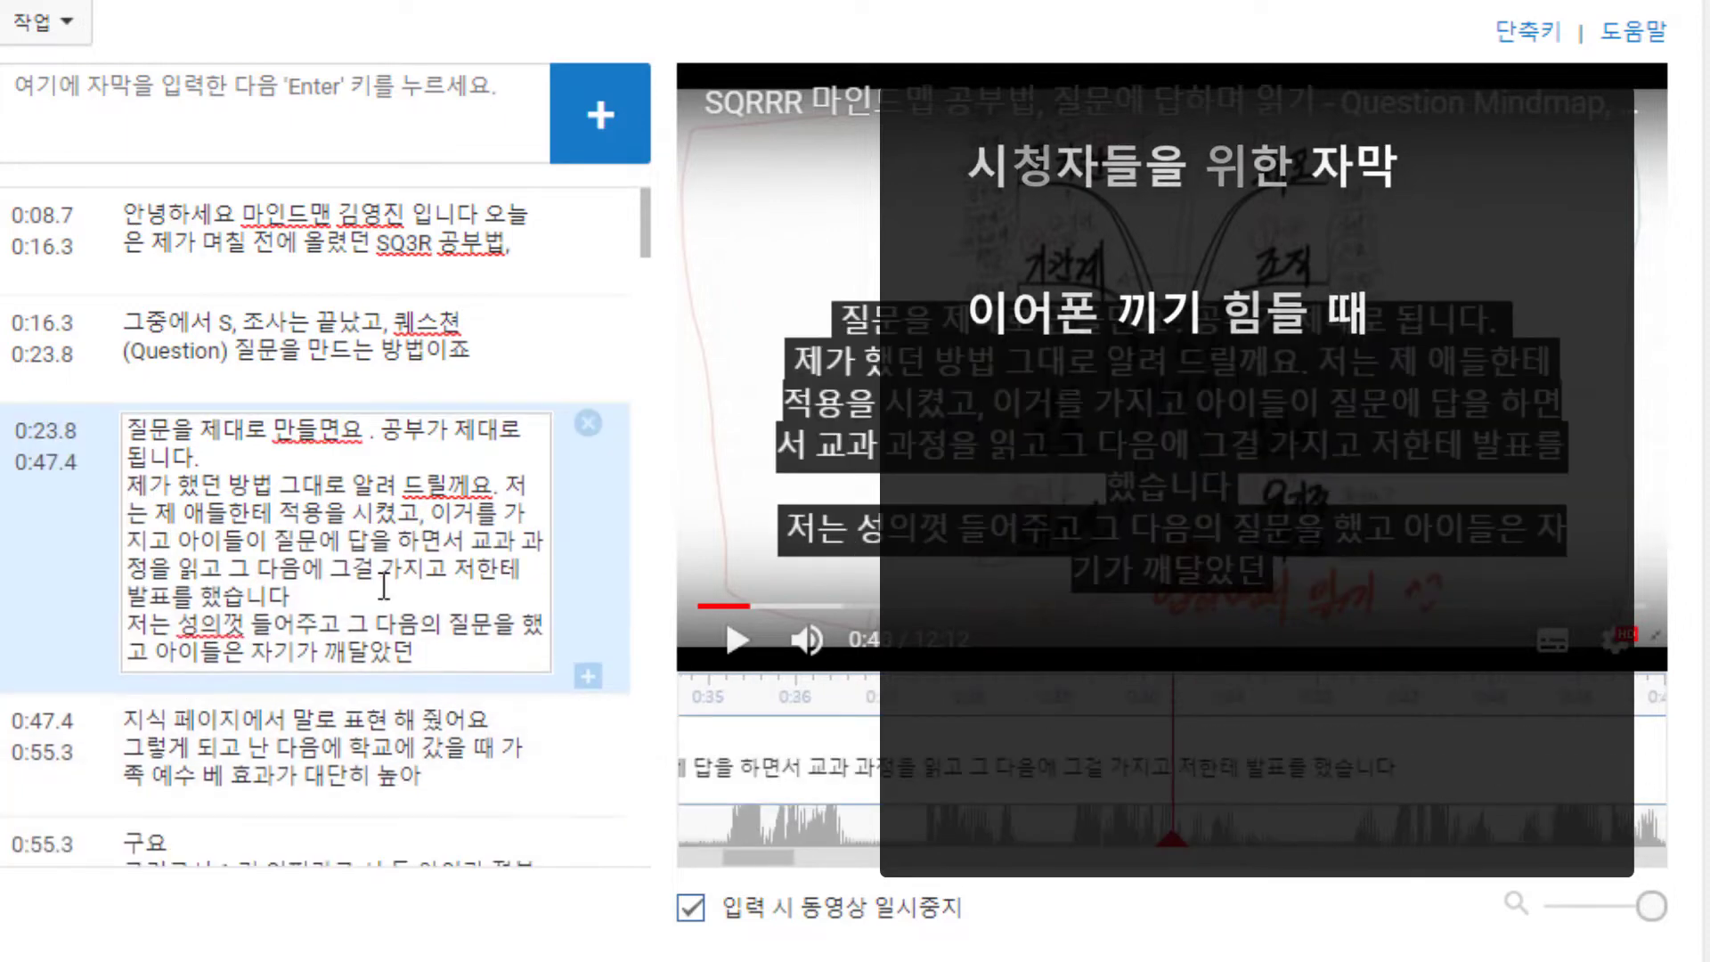
pyautogui.click(432, 516)
pyautogui.press('Return')
# Split off the sentence starting "저는 성의껏", correct it to "그 다음에 질문을 했고.", and start a new caption at "아이들은".
pyautogui.click(136, 784)
pyautogui.press('Return')
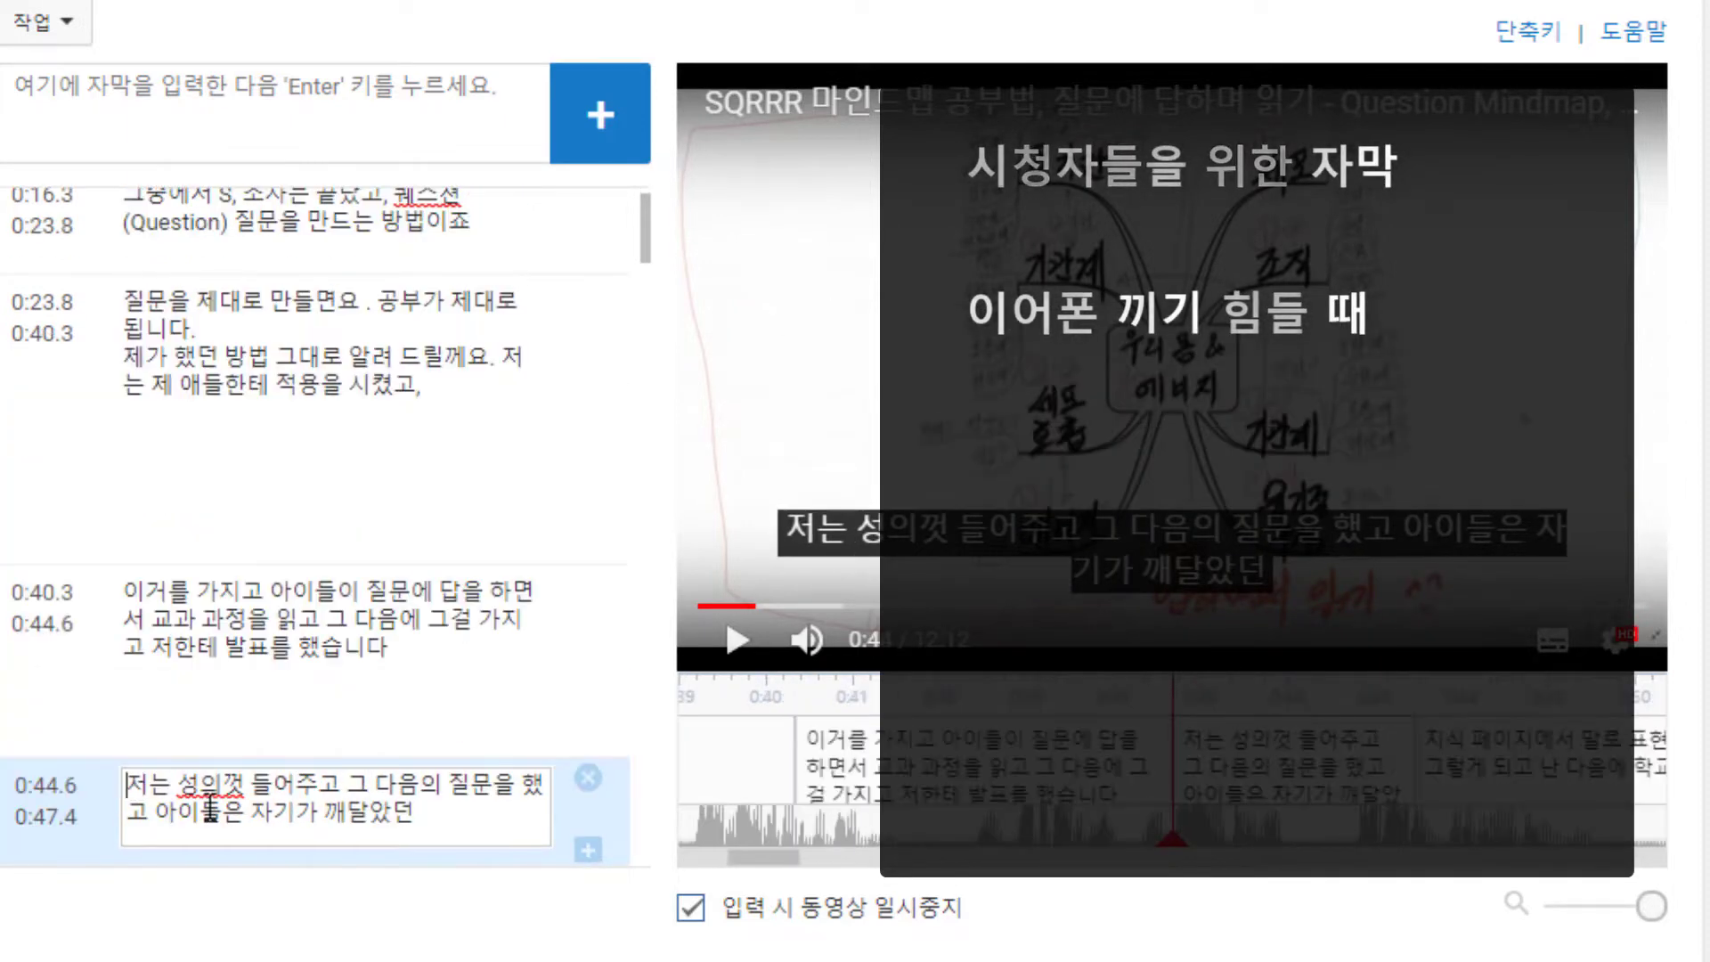
pyautogui.write('.')
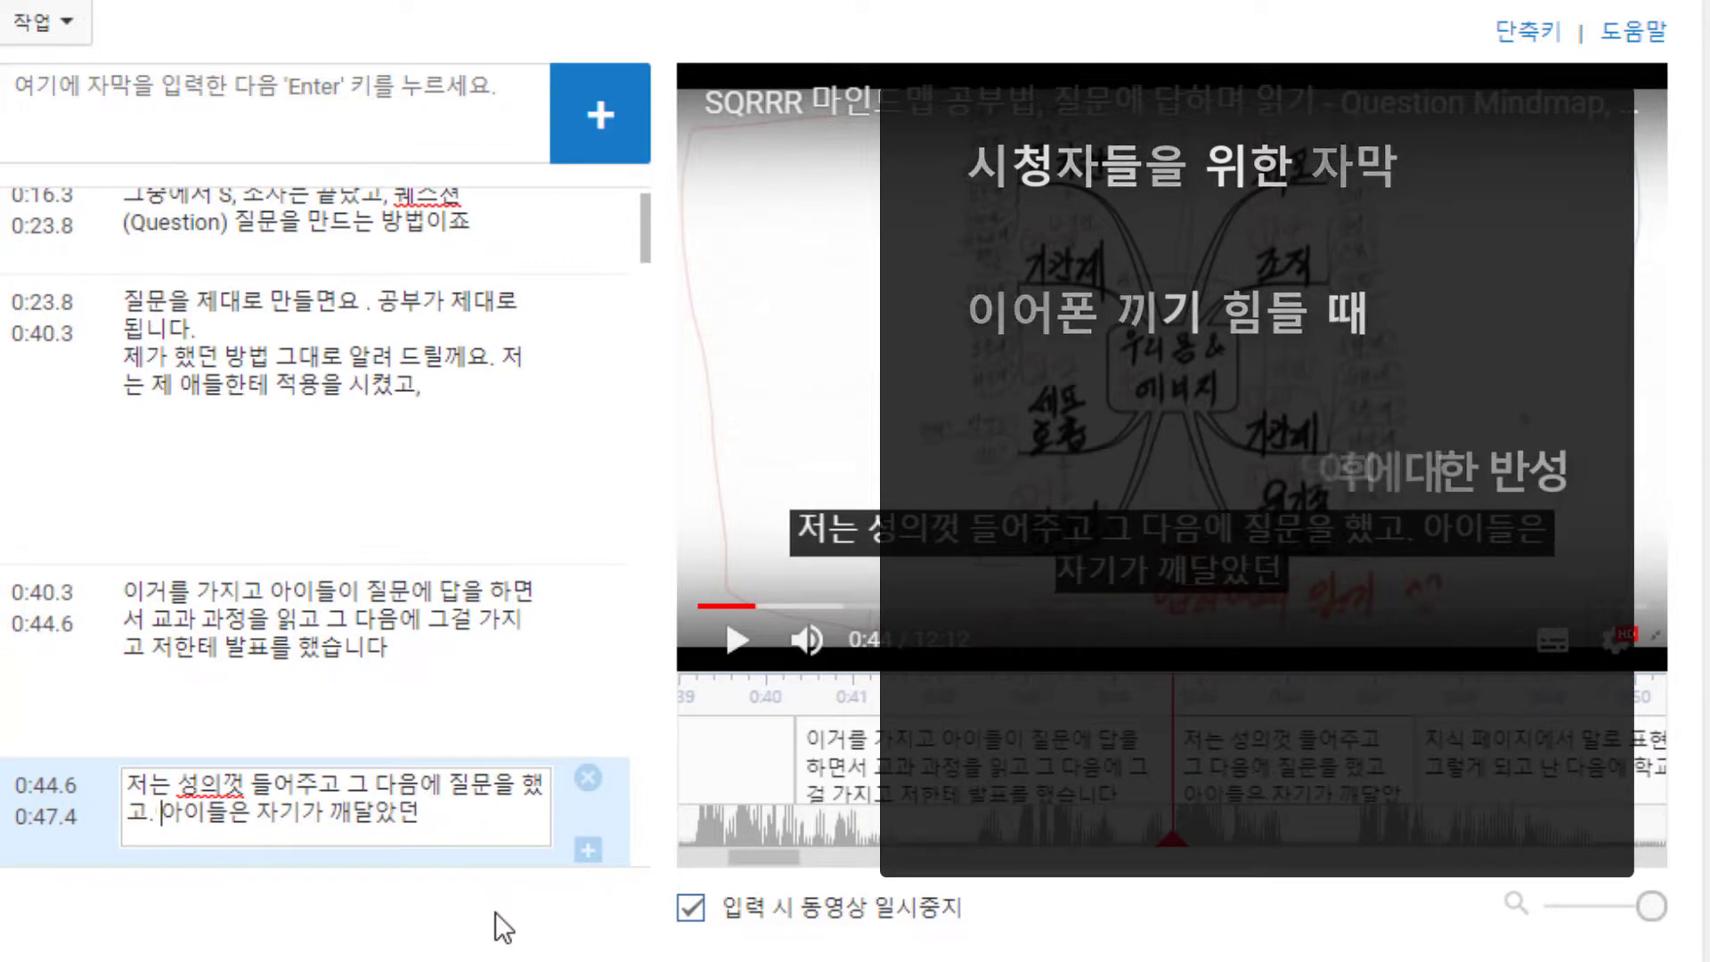
pyautogui.press('Return')
# Listen on, merge the 0:47.4 caption into "아이들은 자기가 깨달았던", and replace "페이지에서" with "들을 저한테".
pyautogui.click(739, 643)
pyautogui.click(739, 643)
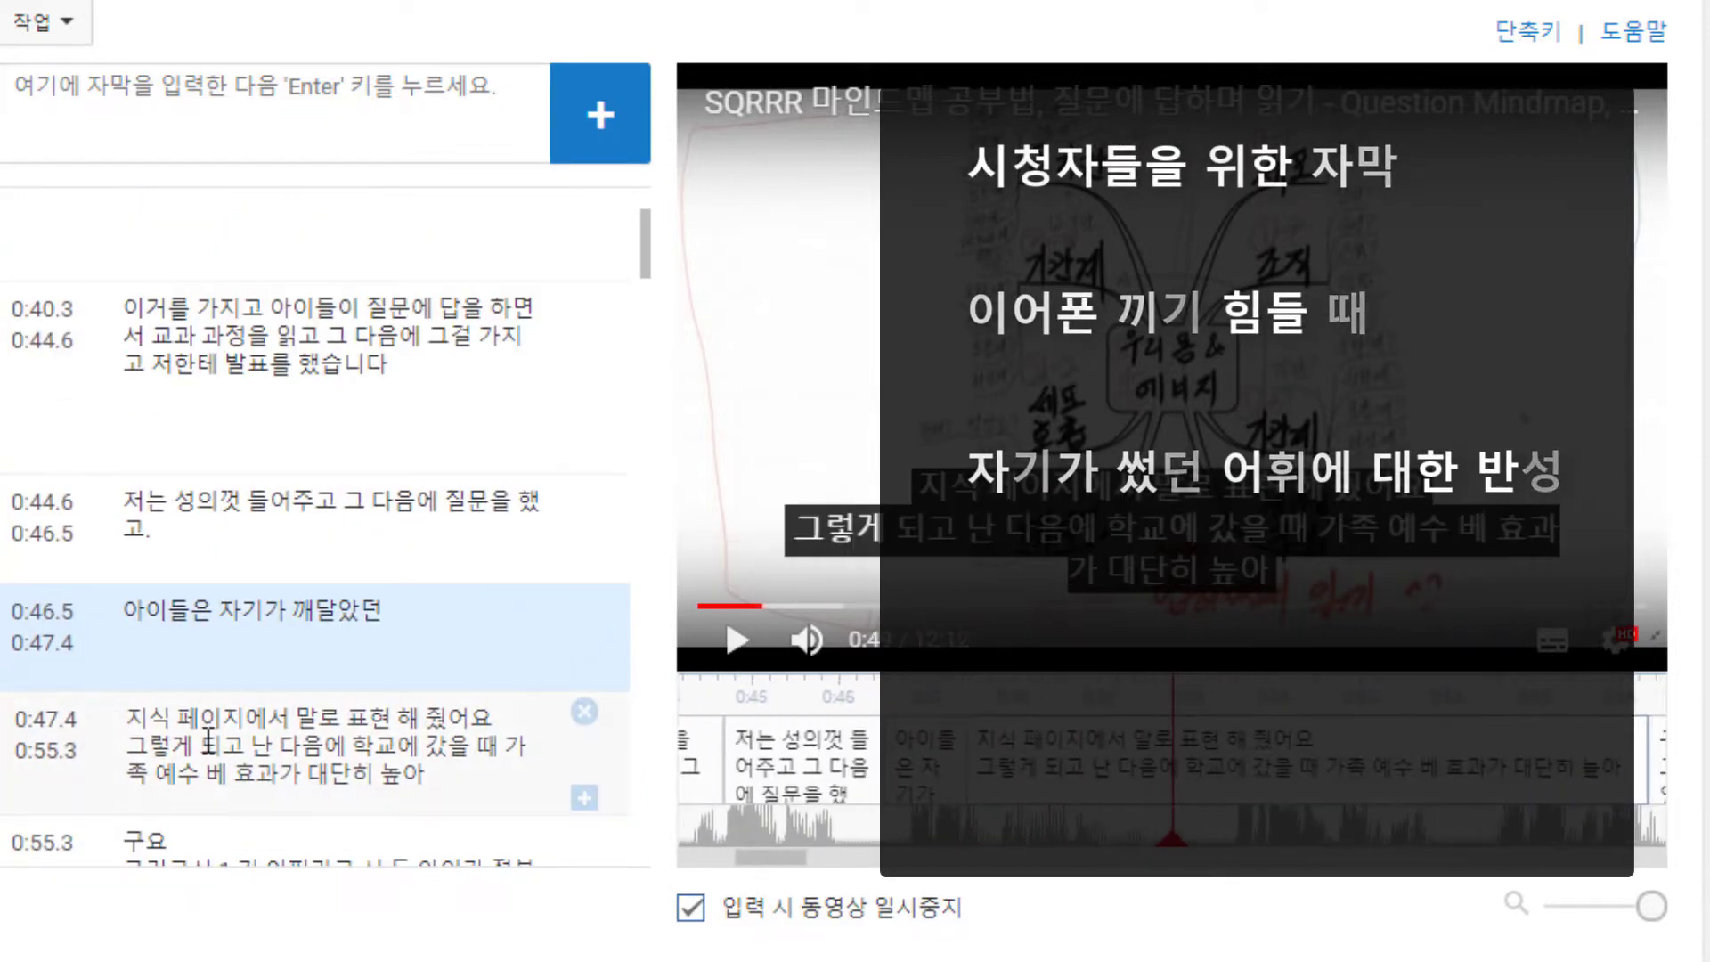
pyautogui.click(125, 719)
pyautogui.press('BackSpace')
pyautogui.press('Right')
pyautogui.press('Right')
pyautogui.press('Delete')
pyautogui.press('Delete')
pyautogui.press('Delete')
pyautogui.press('Delete')
pyautogui.press('Delete')
pyautogui.press('Delete')
pyautogui.press('Delete')
pyautogui.write('들을 저')
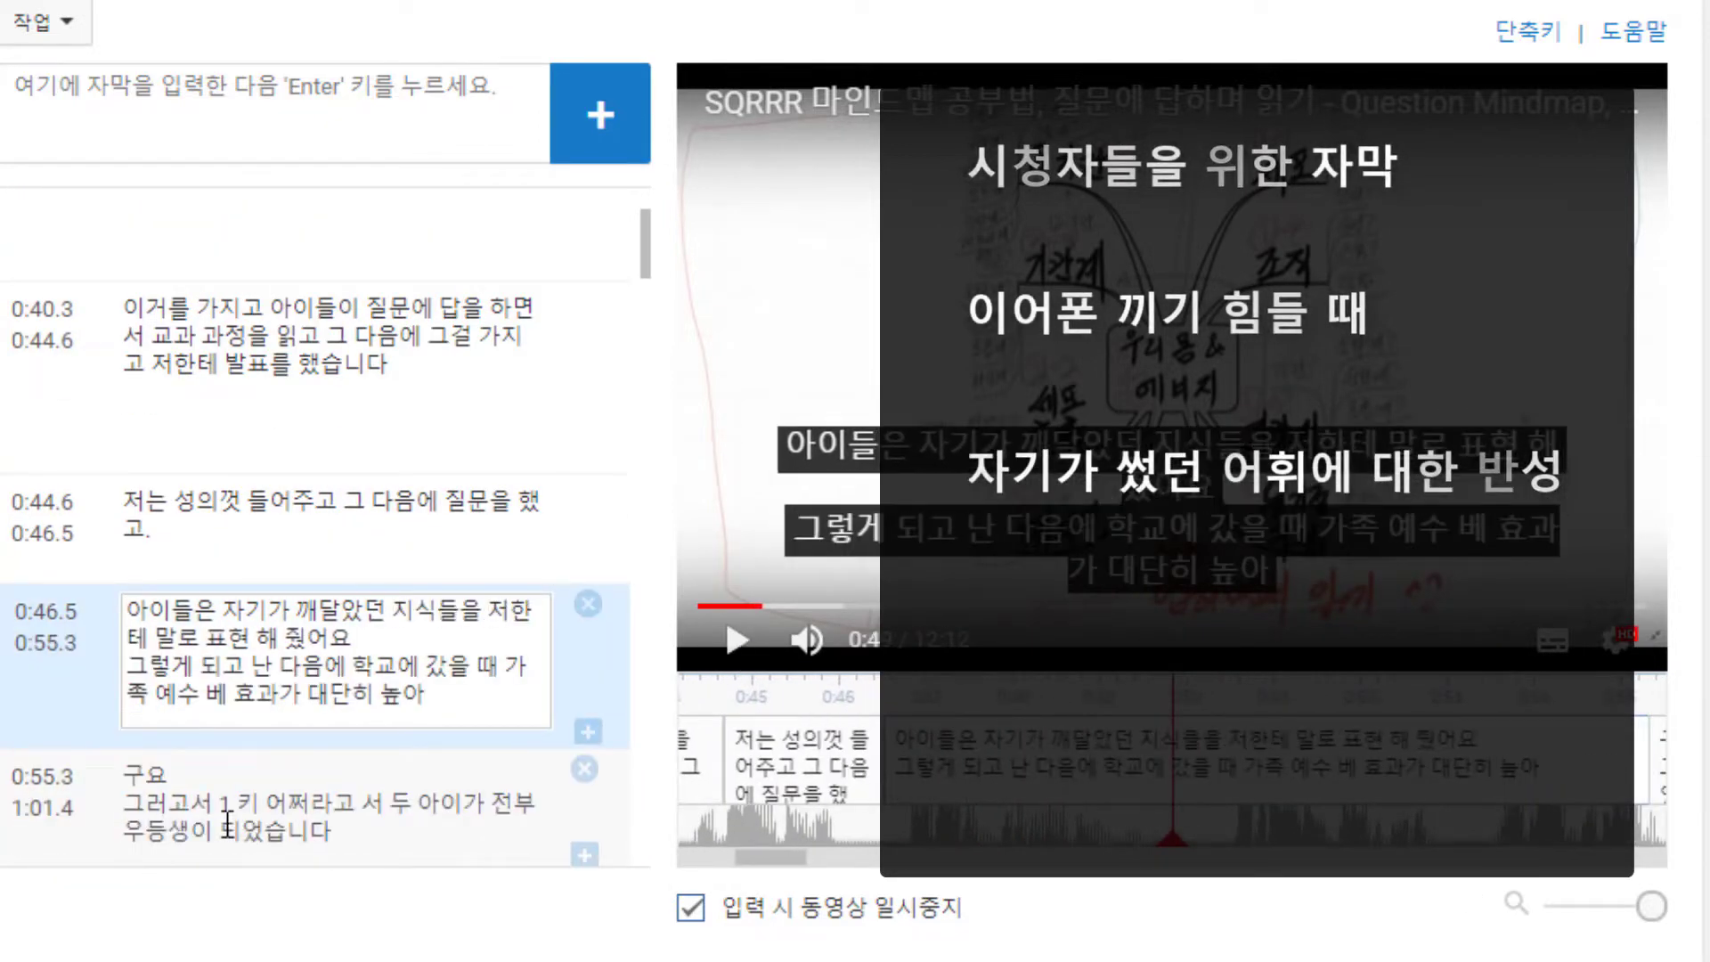
# Add a period after "표현 해 줬어요", split the caption before "그렇게 되고", and listen to the following passage.
pyautogui.write('.')
pyautogui.press('Return')
pyautogui.click(737, 643)
pyautogui.click(736, 645)
# Merge the "구요" caption into the one starting "그렇게 되고" and replace "가족 예수 베" with "아주 예습의".
pyautogui.click(141, 542)
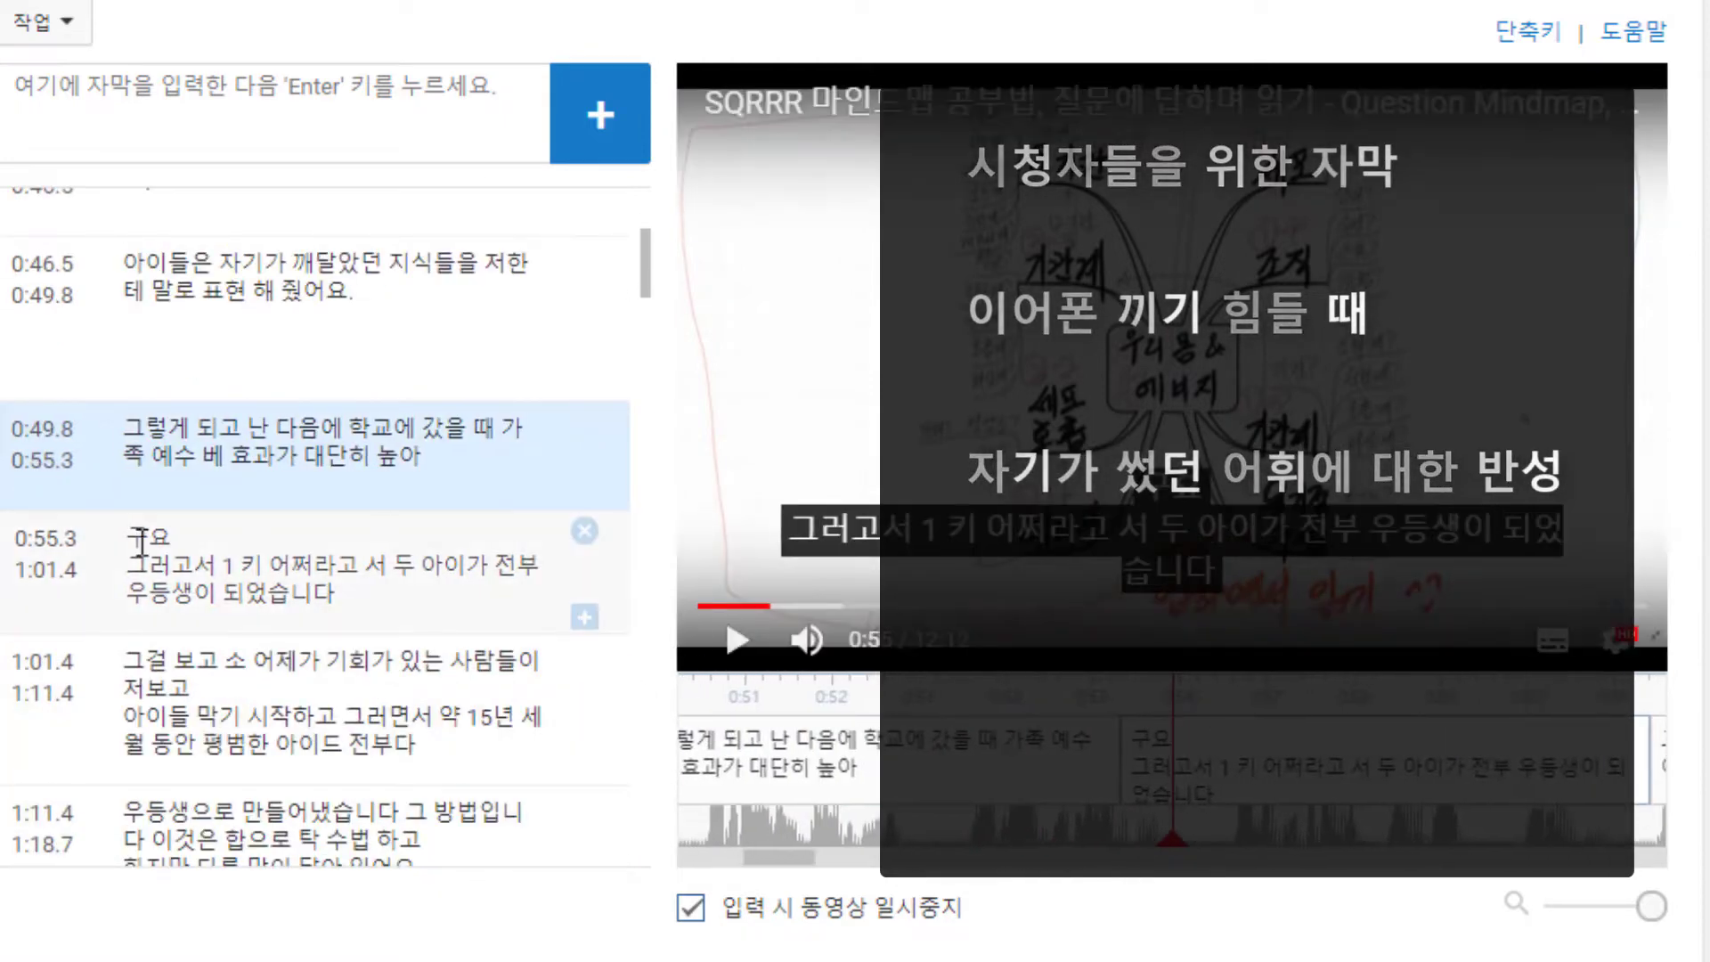
pyautogui.press('BackSpace')
pyautogui.press('Delete')
pyautogui.press('Delete')
pyautogui.write('아주')
pyautogui.press('Right')
pyautogui.press('Right')
pyautogui.press('Delete')
pyautogui.press('Delete')
pyautogui.press('Delete')
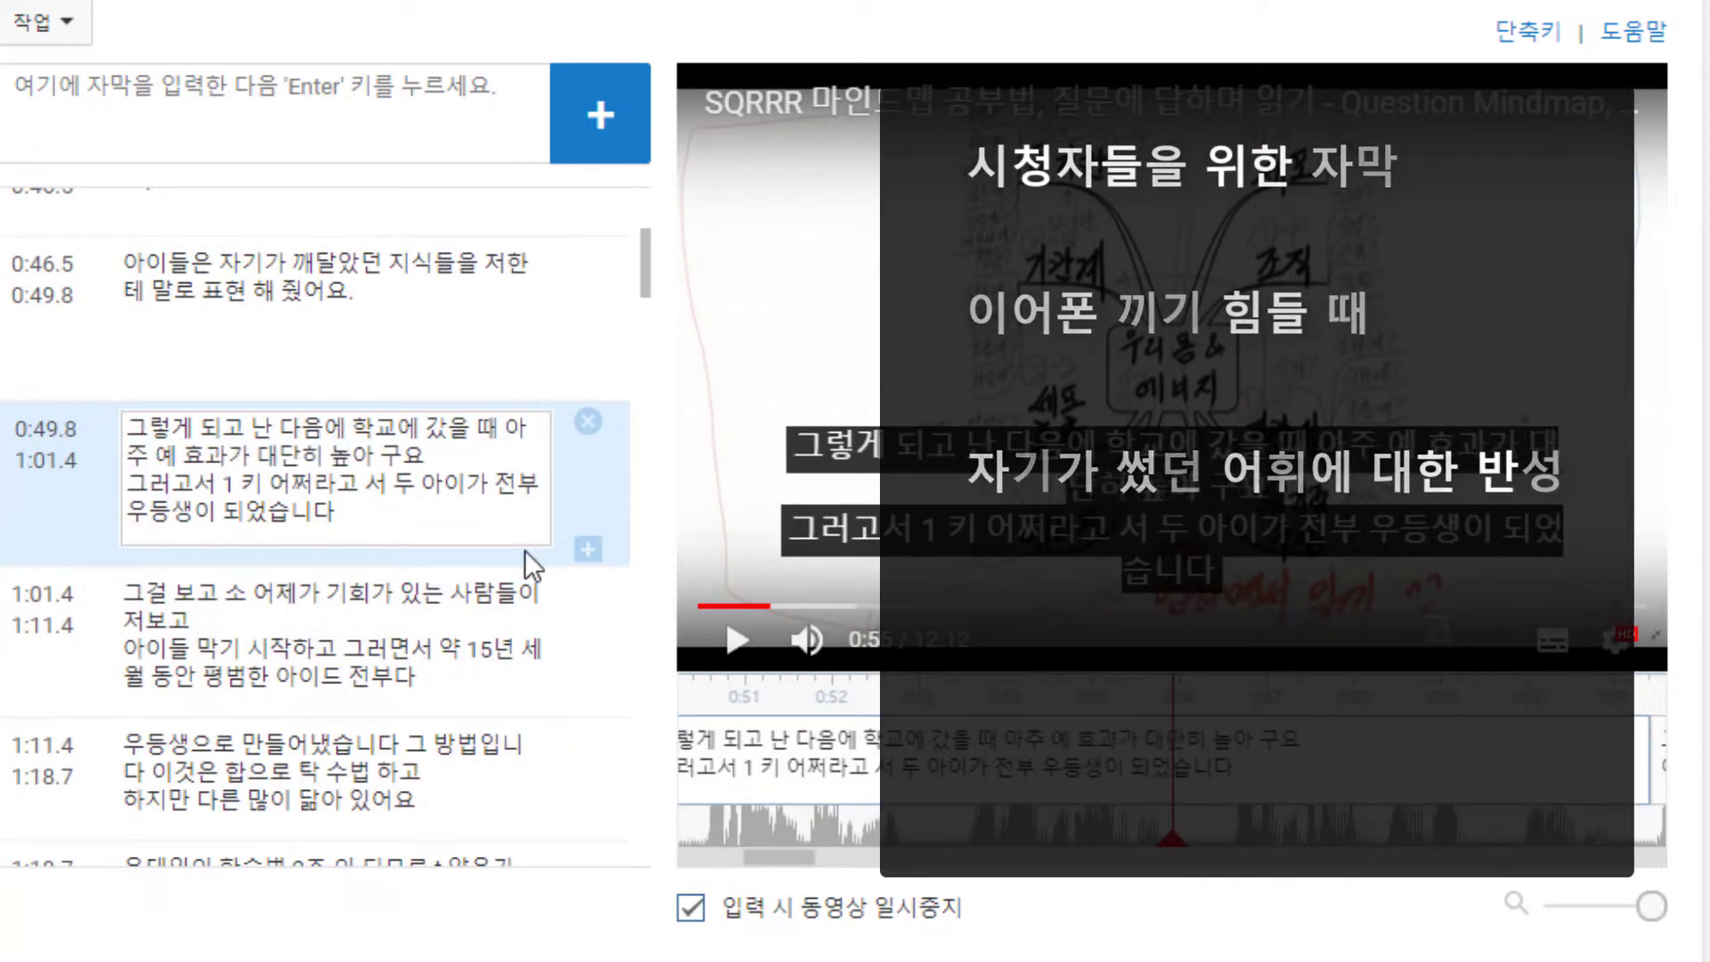
pyautogui.write('습의')
# Add a period after "높아 구요" and split the caption before "그러고서".
pyautogui.press('End')
pyautogui.write('.')
pyautogui.press('Return')
# Listen to the 0:55.9 caption, replace "1 키 어쩌라고 서" with "한 학기가 지나고서,", and end the sentence with a period.
pyautogui.click(737, 639)
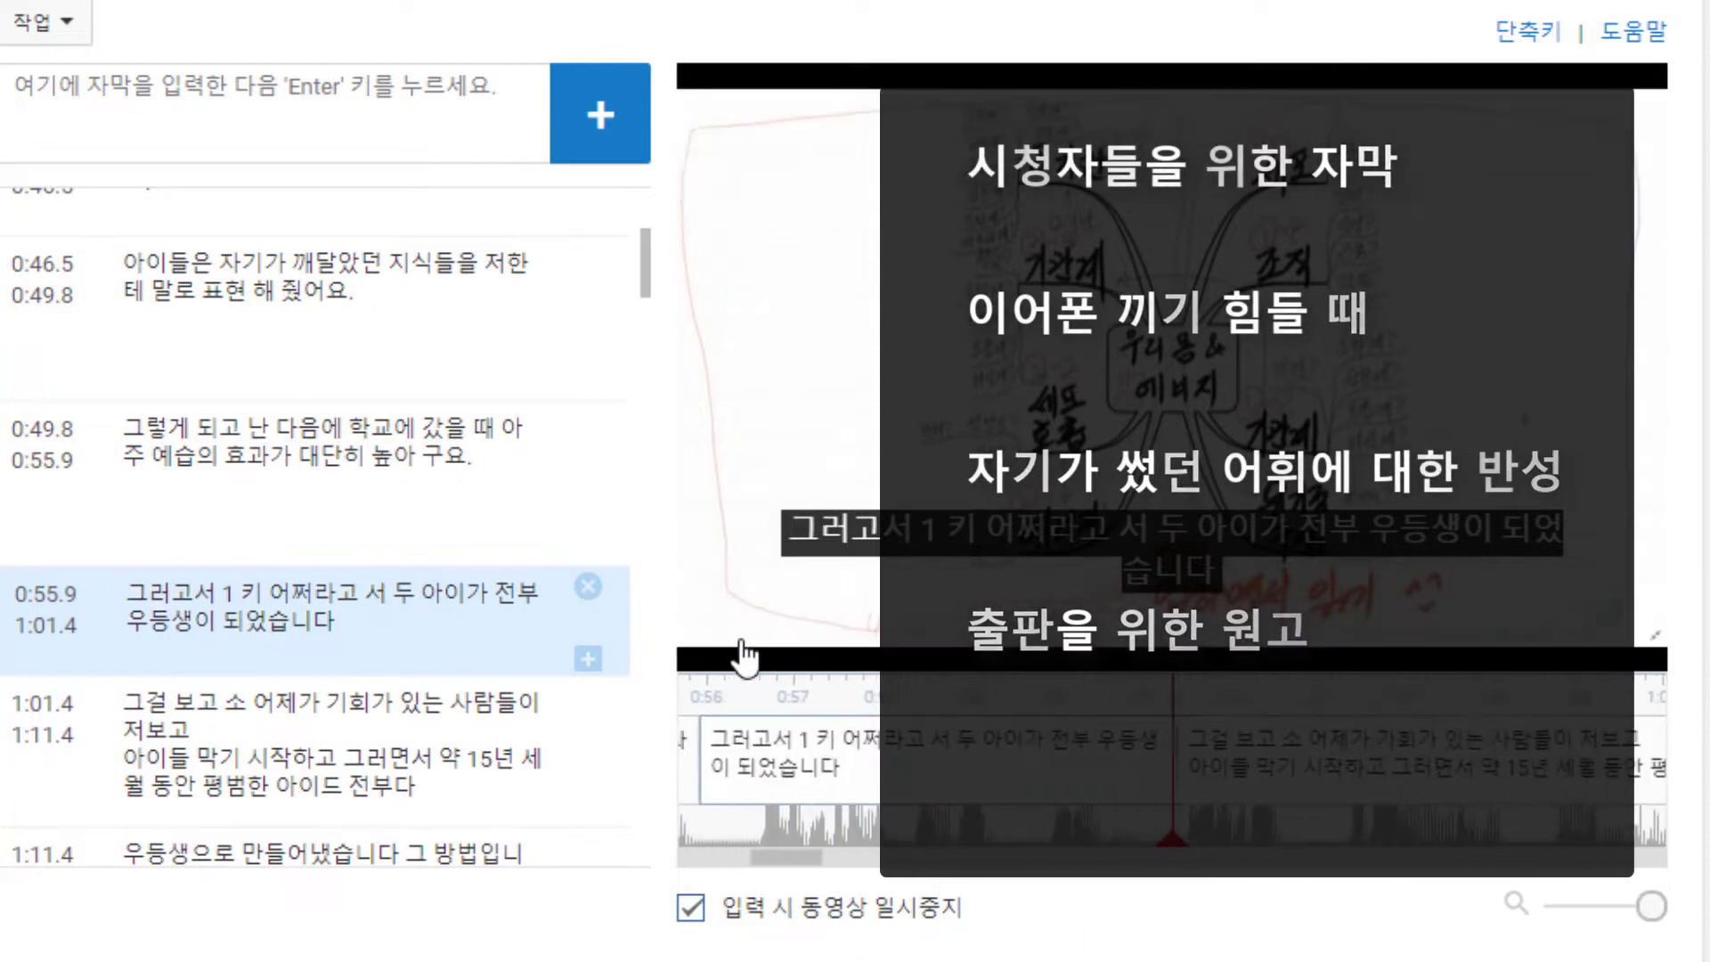
pyautogui.click(738, 639)
pyautogui.click(316, 594)
pyautogui.press('BackSpace')
pyautogui.press('BackSpace')
pyautogui.press('BackSpace')
pyautogui.press('BackSpace')
pyautogui.press('BackSpace')
pyautogui.press('BackSpace')
pyautogui.press('Delete')
pyautogui.press('Delete')
pyautogui.press('Delete')
pyautogui.write('한 학기가 지나고서,')
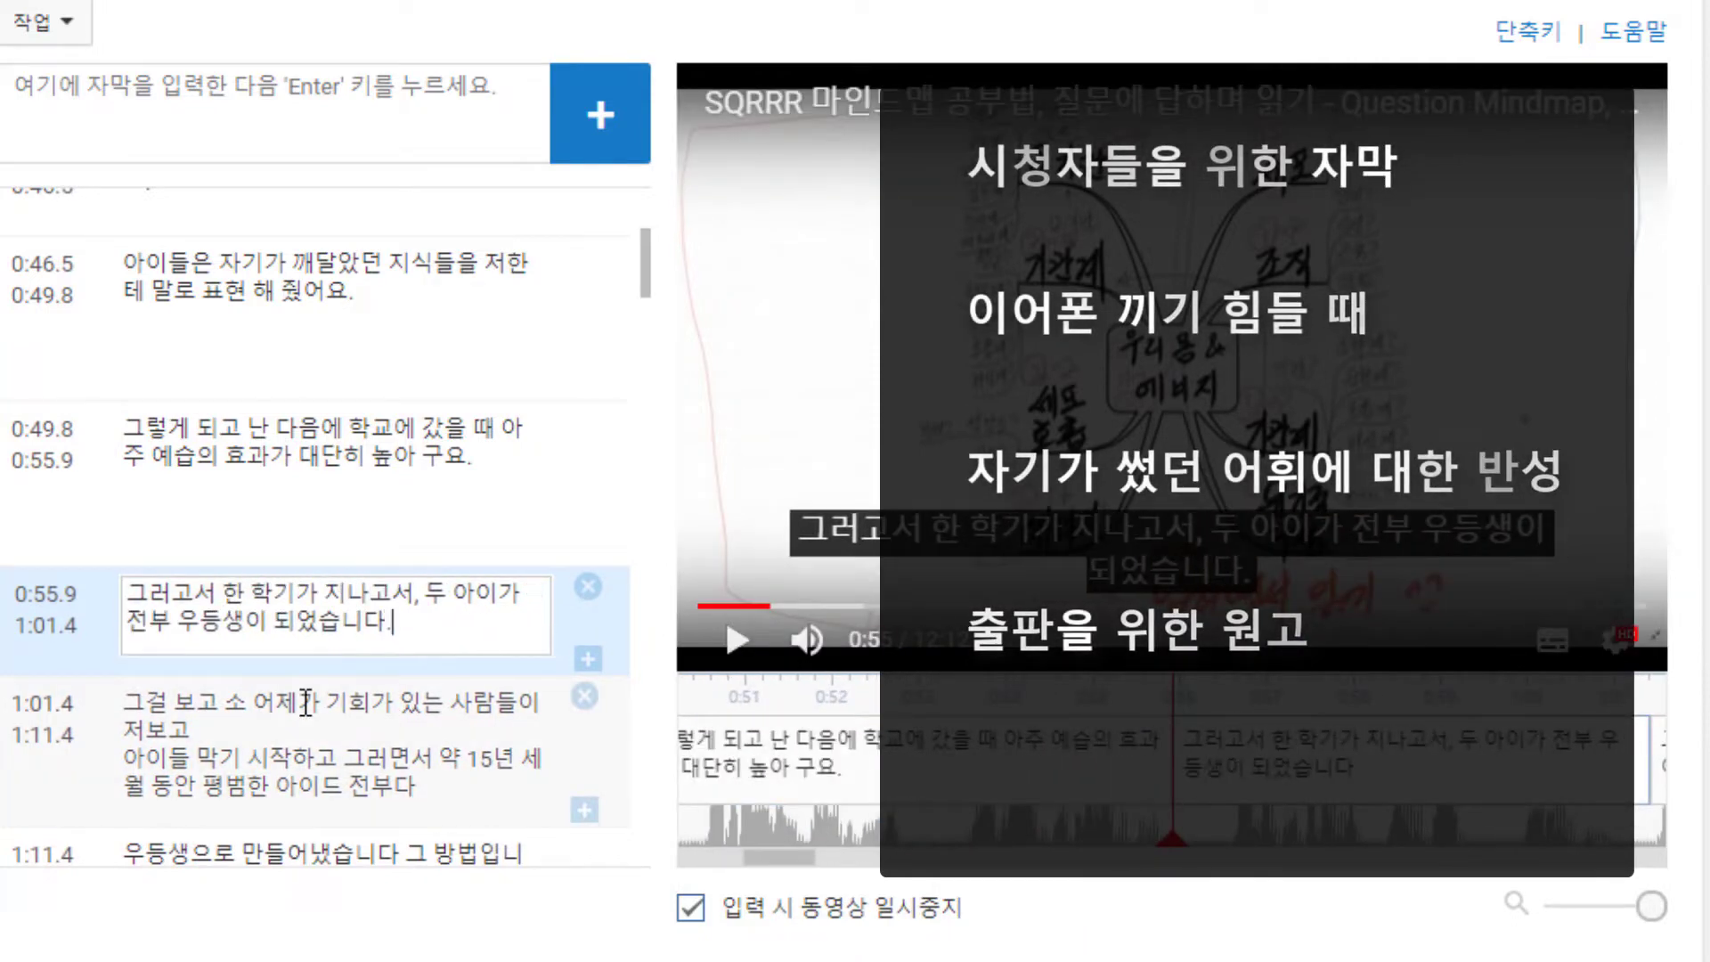
# Listen to the 1:01.4 caption and correct its opening to "그걸 보고서 제 교회 다니는 사람들이 저보고", joined to the following line.
pyautogui.click(737, 639)
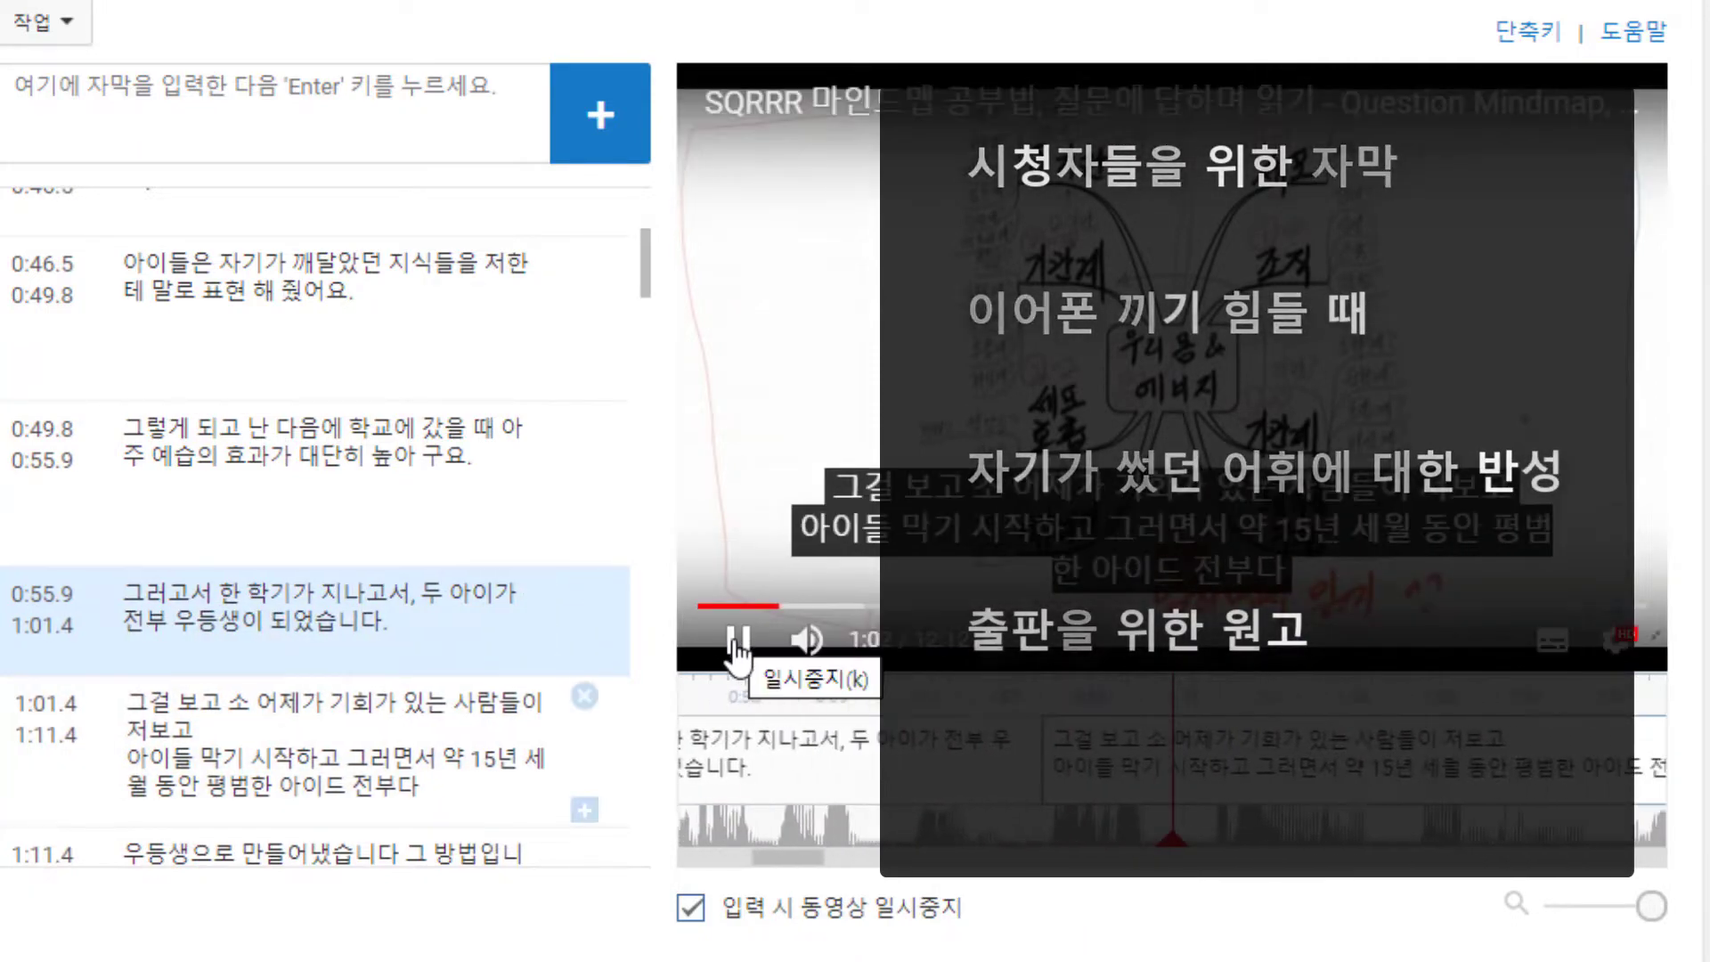
pyautogui.click(271, 713)
pyautogui.press('BackSpace')
pyautogui.press('BackSpace')
pyautogui.press('Delete')
pyautogui.press('Delete')
pyautogui.press('Delete')
pyautogui.press('Delete')
pyautogui.press('Delete')
pyautogui.press('Delete')
pyautogui.write('교회 다니는 사람들이')
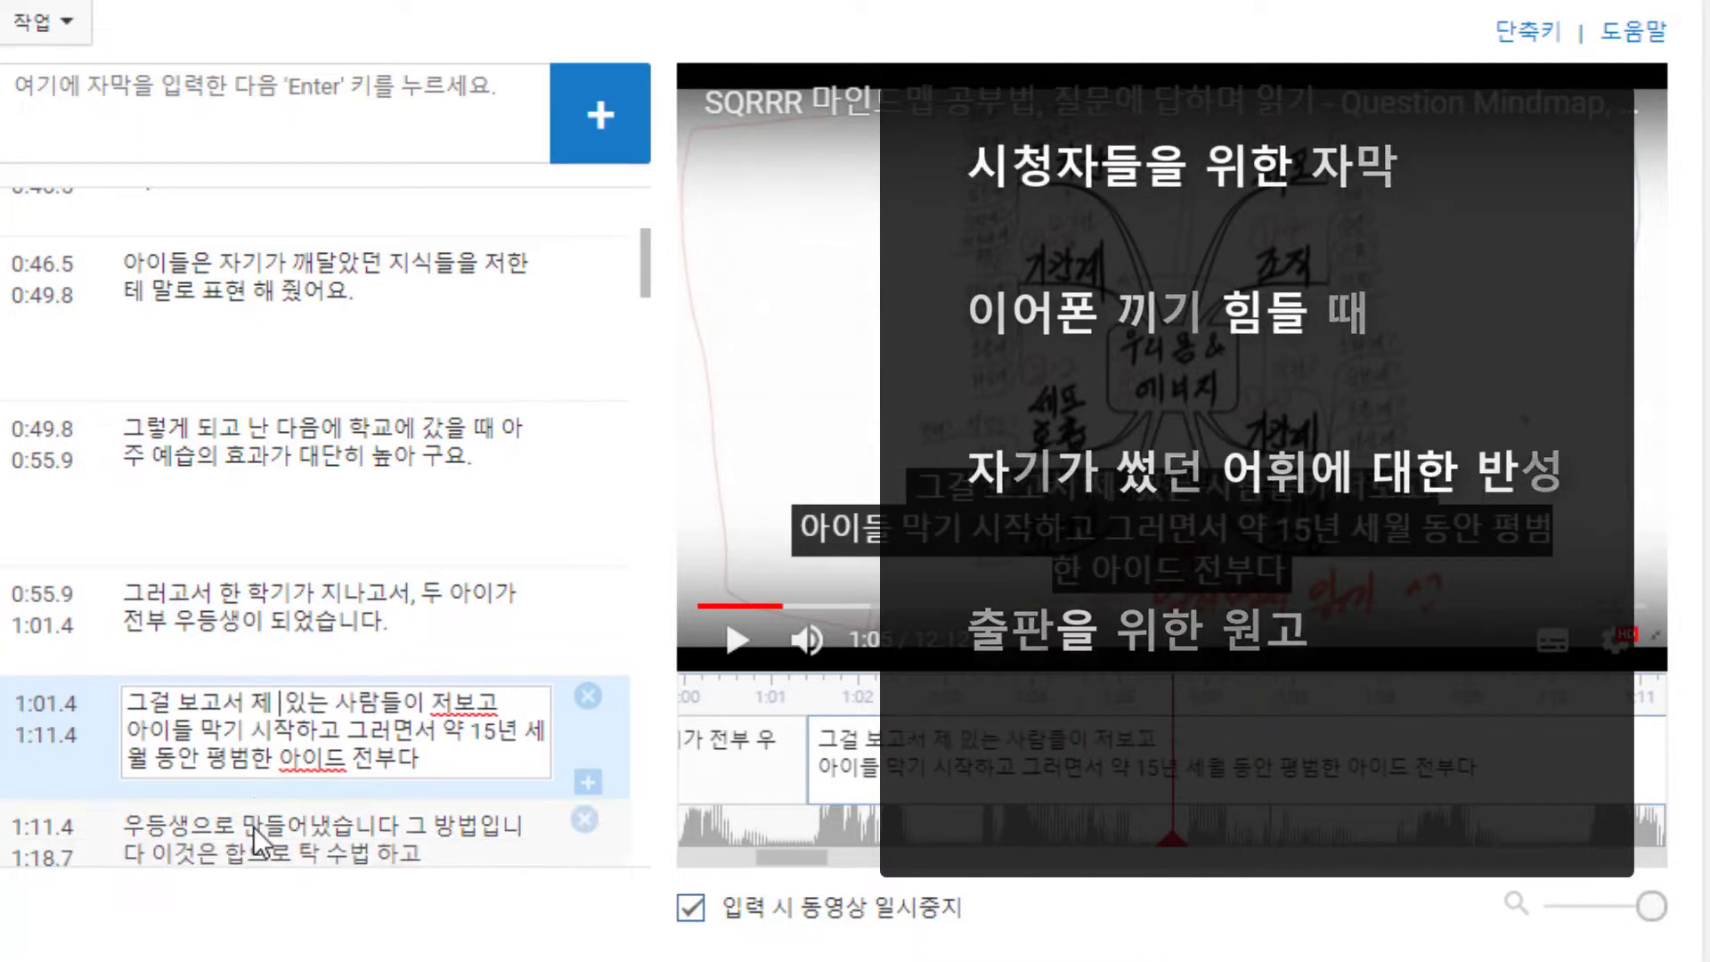
pyautogui.press('Delete')
pyautogui.press('Delete')
pyautogui.press('Delete')
pyautogui.press('Delete')
pyautogui.press('Delete')
pyautogui.press('Delete')
pyautogui.press('Delete')
pyautogui.press('Delete')
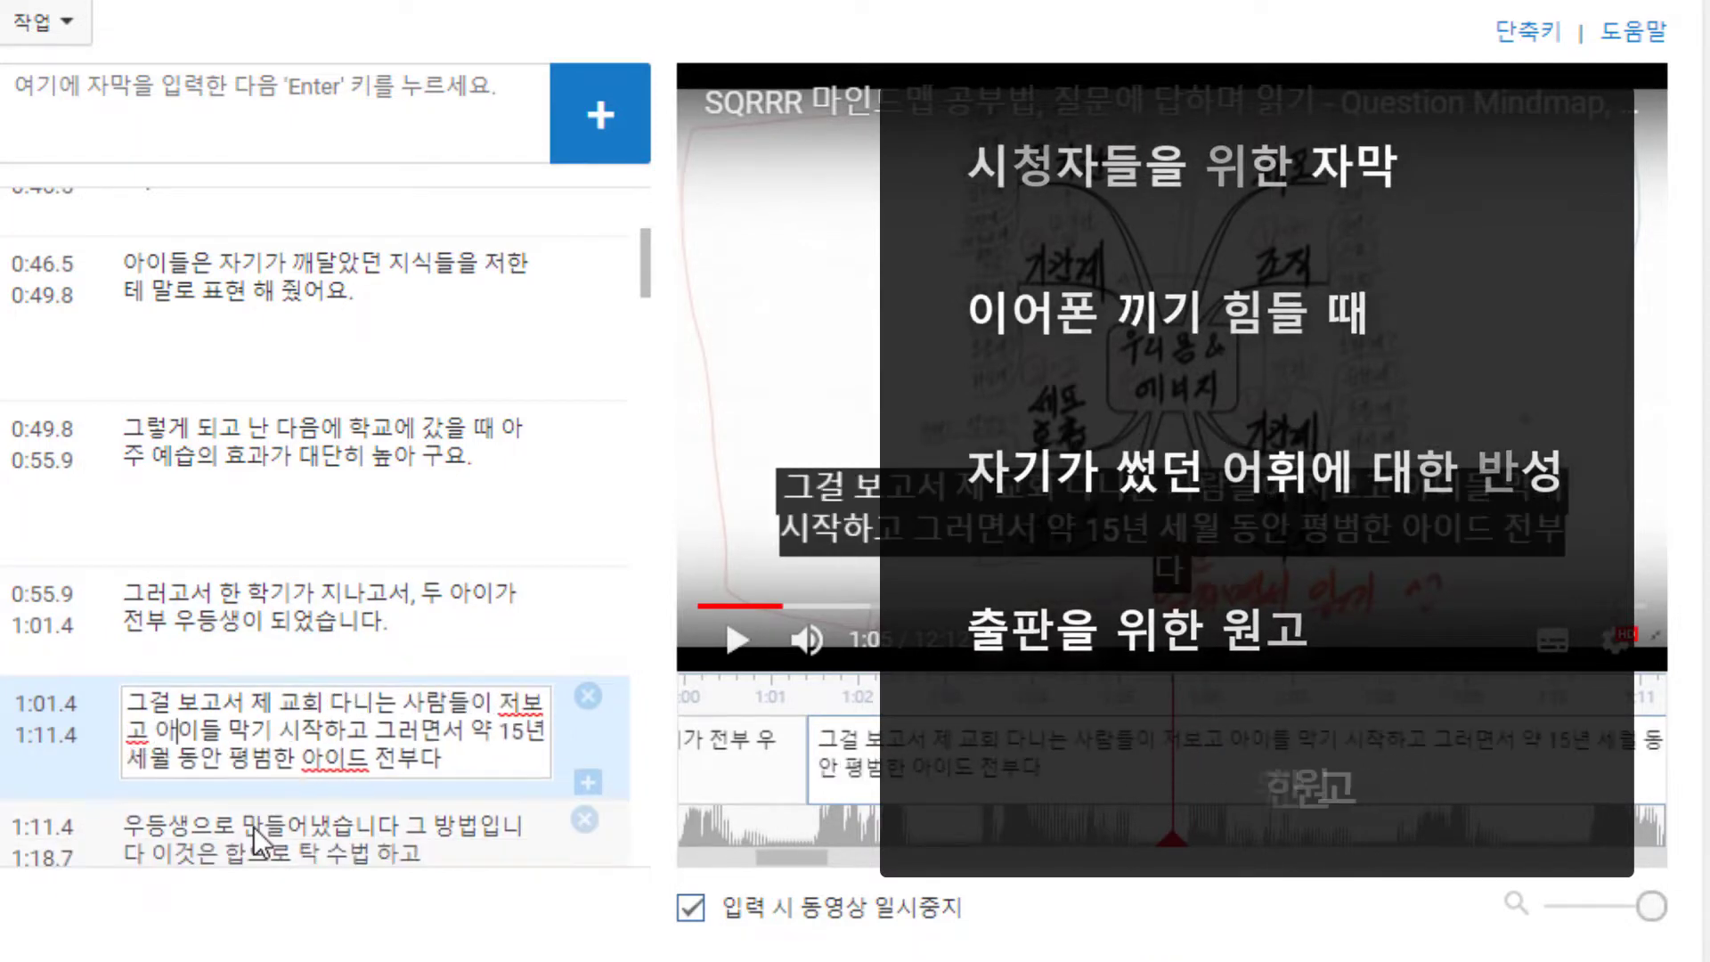
# Correct the middle of the 1:01.4 caption to "아이들을 맏기기 시작하고,".
pyautogui.press('Right')
pyautogui.press('Right')
pyautogui.press('Right')
pyautogui.write('을')
pyautogui.press('Right')
pyautogui.press('Delete')
pyautogui.write('맏기')
pyautogui.press('Right')
pyautogui.press('Right')
pyautogui.press('Right')
pyautogui.press('Right')
pyautogui.press('Right')
pyautogui.press('Right')
pyautogui.write(',')
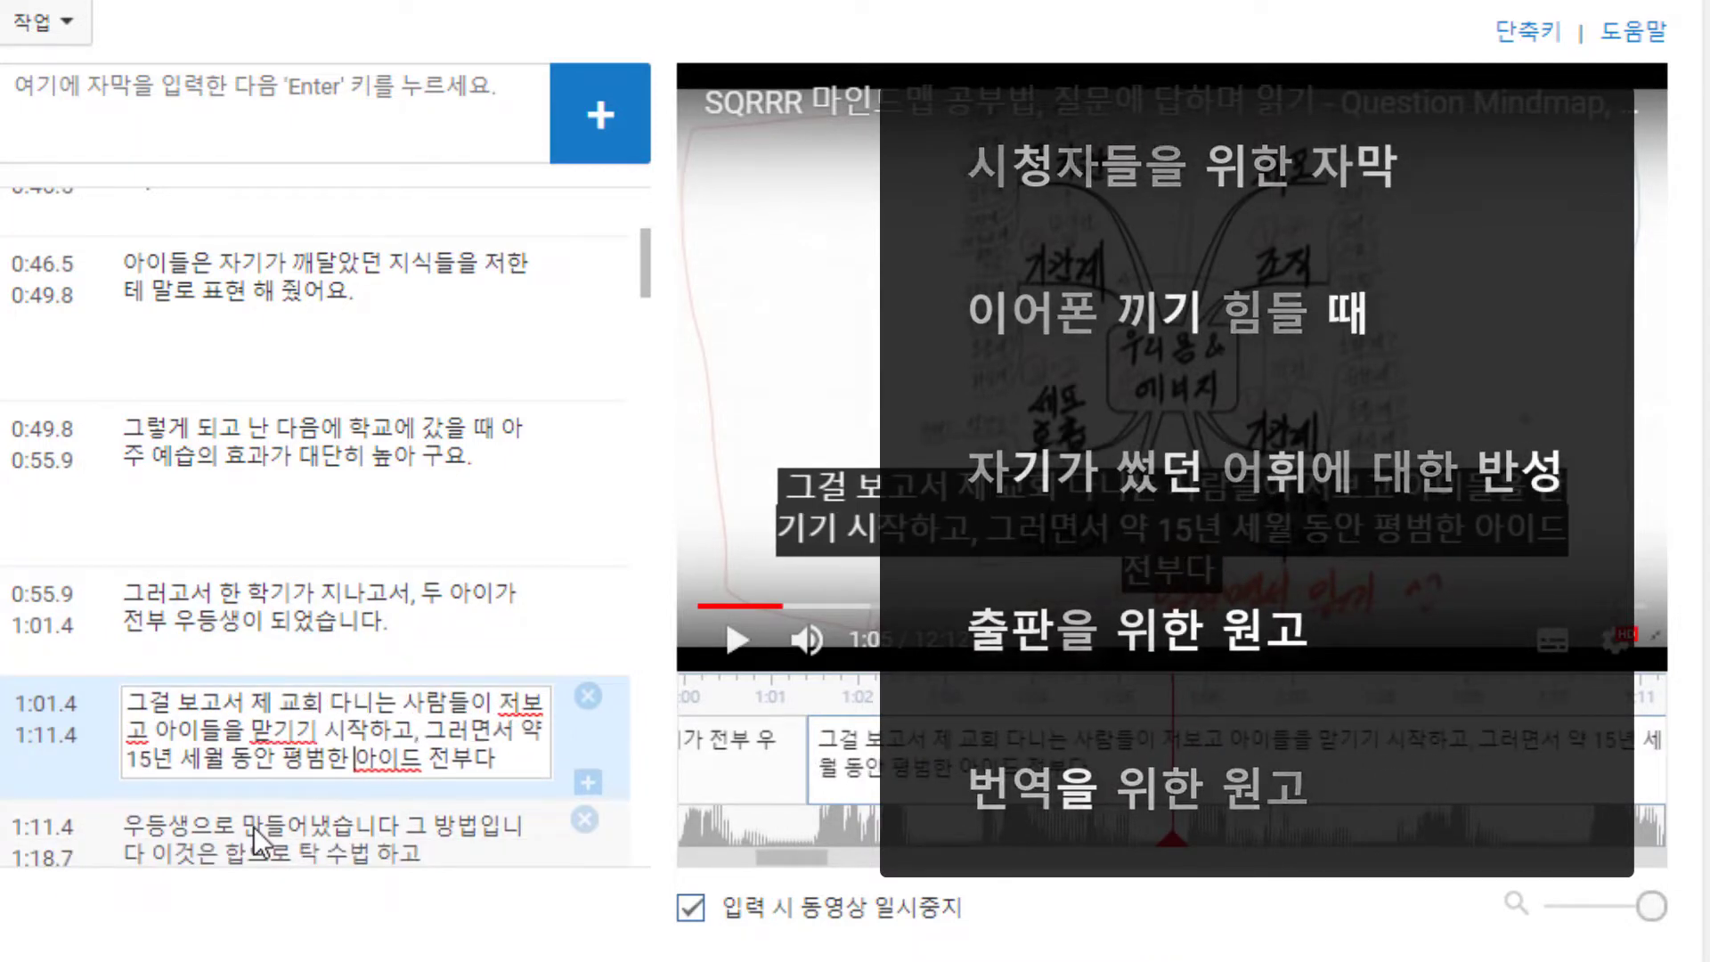
# Split the 1:01.4 caption before "그러면서 약 15년" and listen to the resulting second part.
pyautogui.press('Return')
pyautogui.click(743, 643)
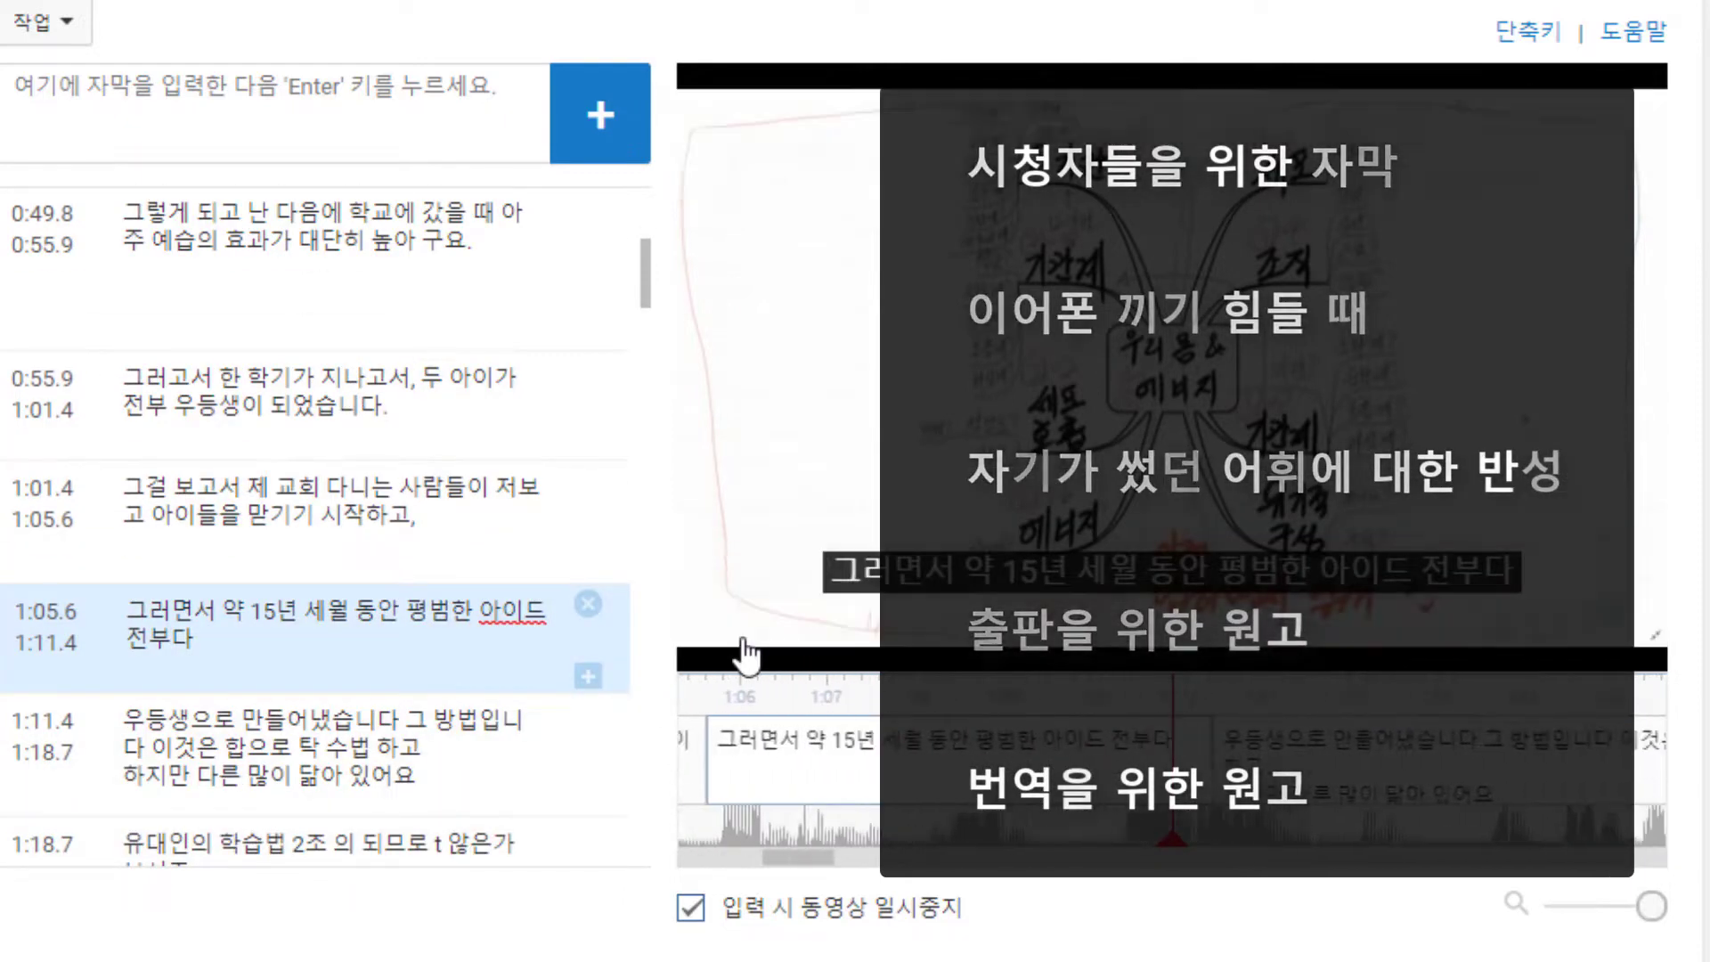
pyautogui.click(745, 654)
# Correct "아이드 전부다" to "아이들을 전부 다" in the 1:05.6 caption and join it to the following caption.
pyautogui.click(488, 615)
pyautogui.press('Right')
pyautogui.press('Right')
pyautogui.press('Delete')
pyautogui.write('들을')
pyautogui.press('Right')
pyautogui.press('Right')
pyautogui.press('Right')
pyautogui.press('Delete')
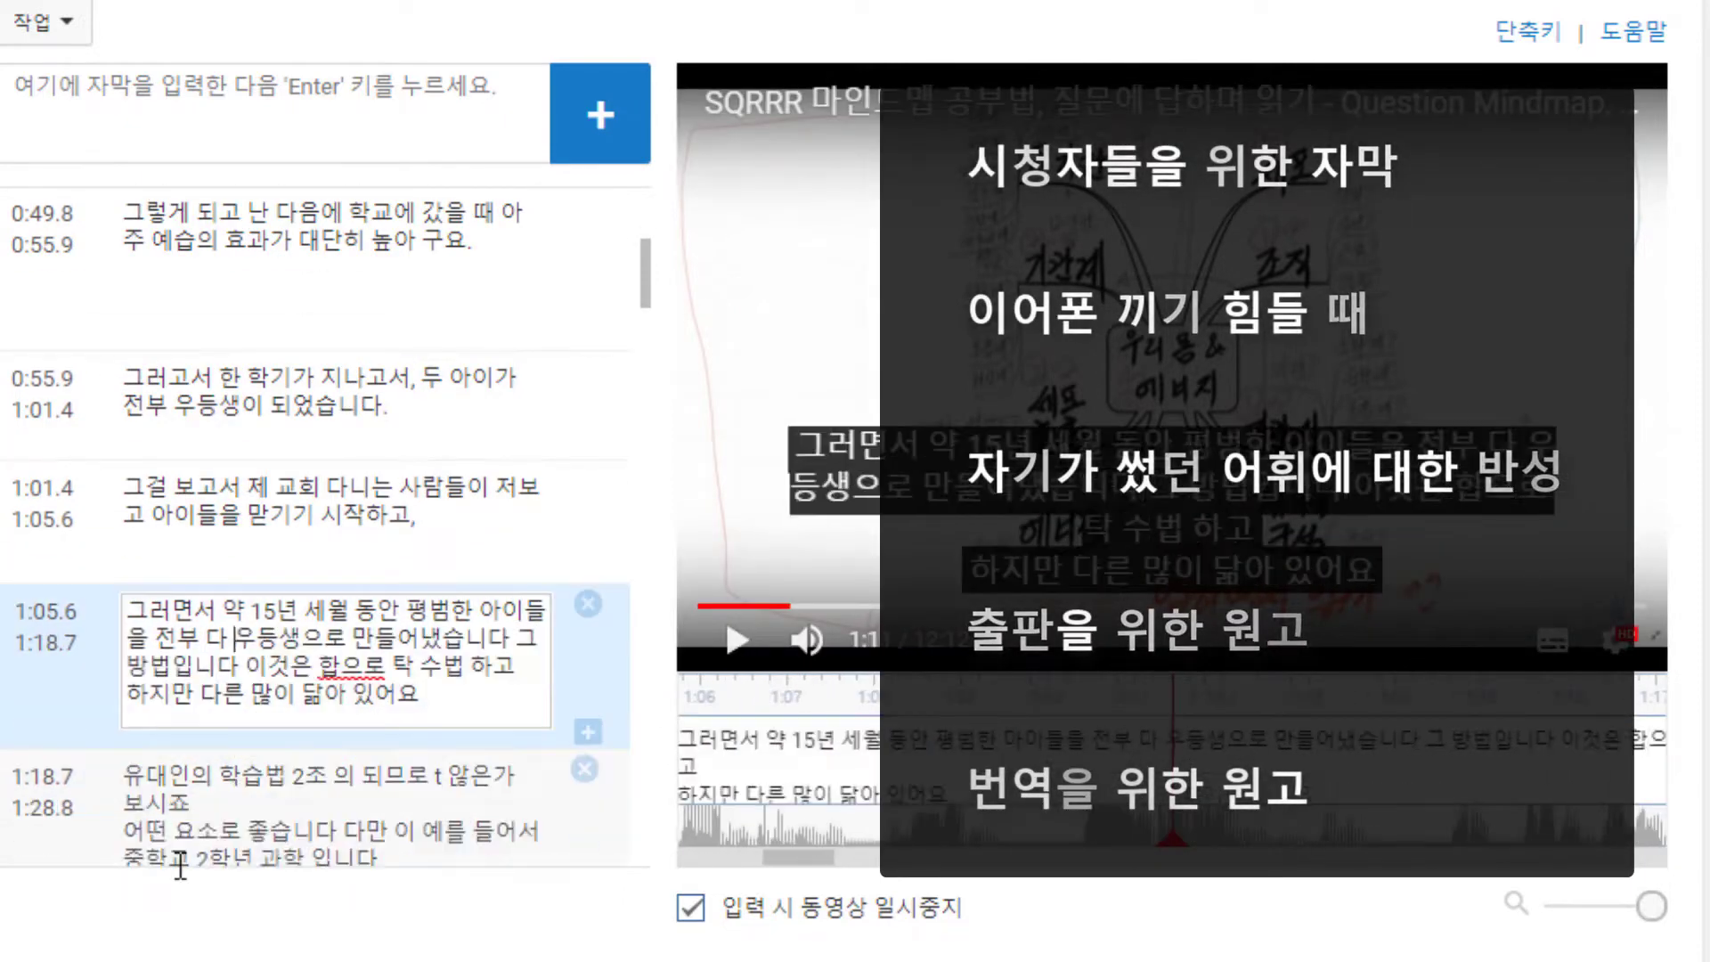
# Add periods after "만들어냈습니다" and "방법입니다" in the 1:05.6 caption and split it before "이것은".
pyautogui.press('Return')
pyautogui.press('BackSpace')
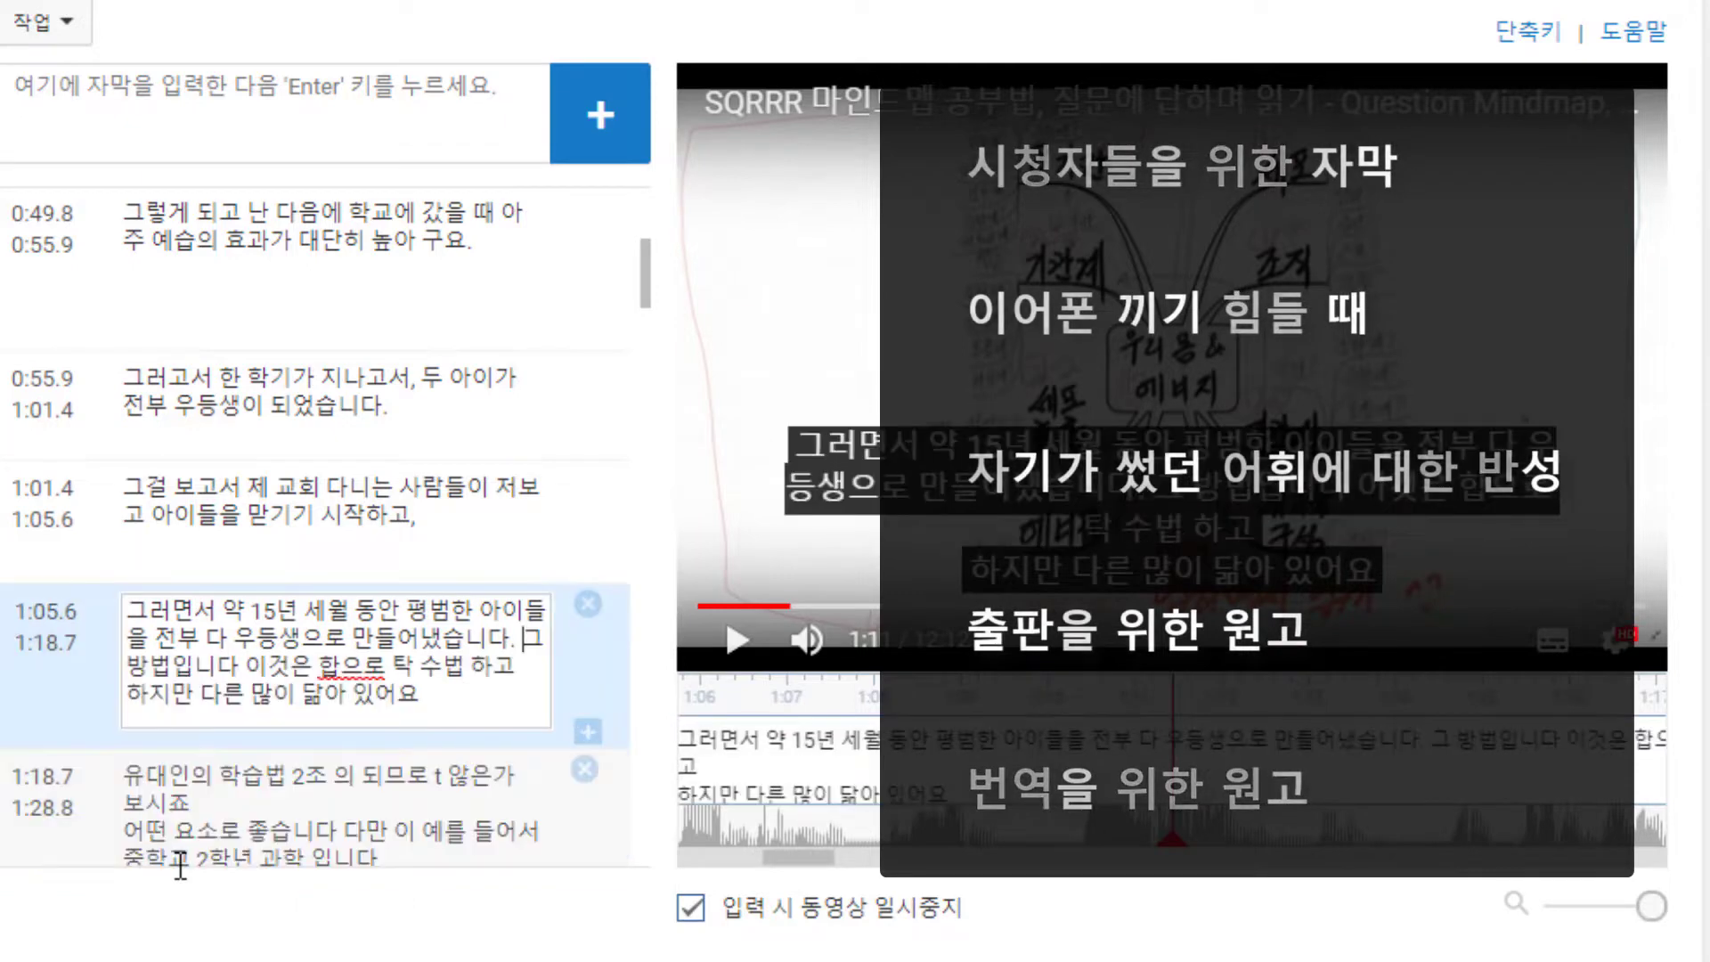
pyautogui.click(231, 664)
pyautogui.write('.')
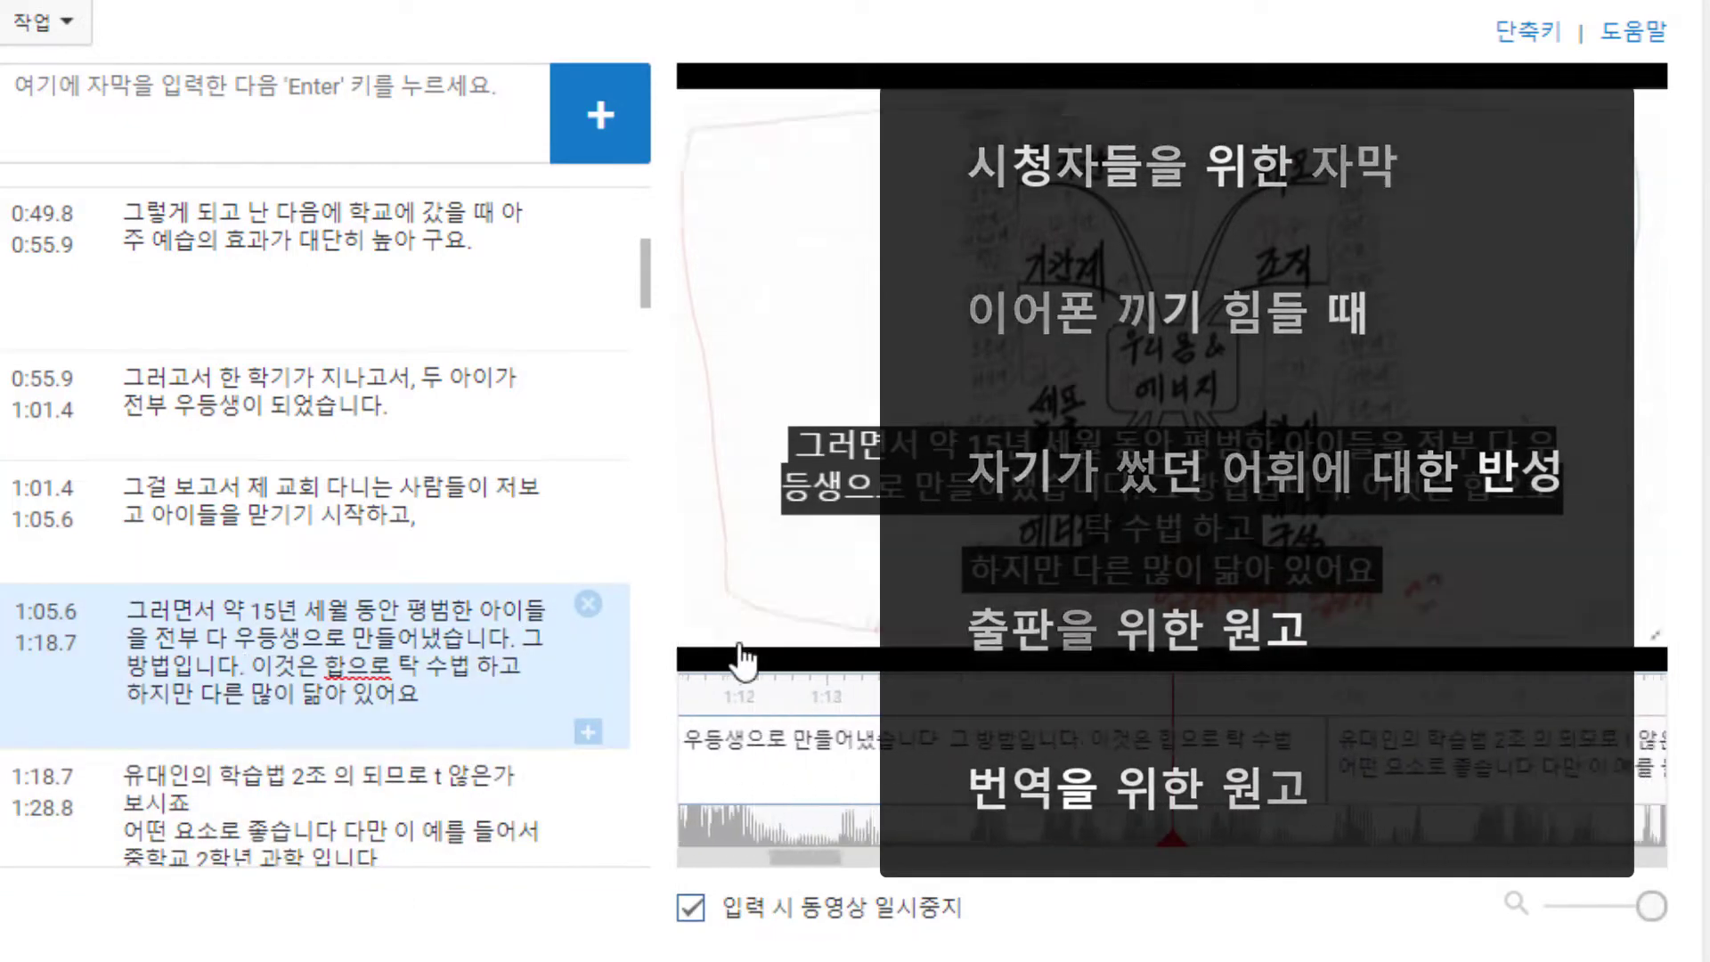
pyautogui.press('Return')
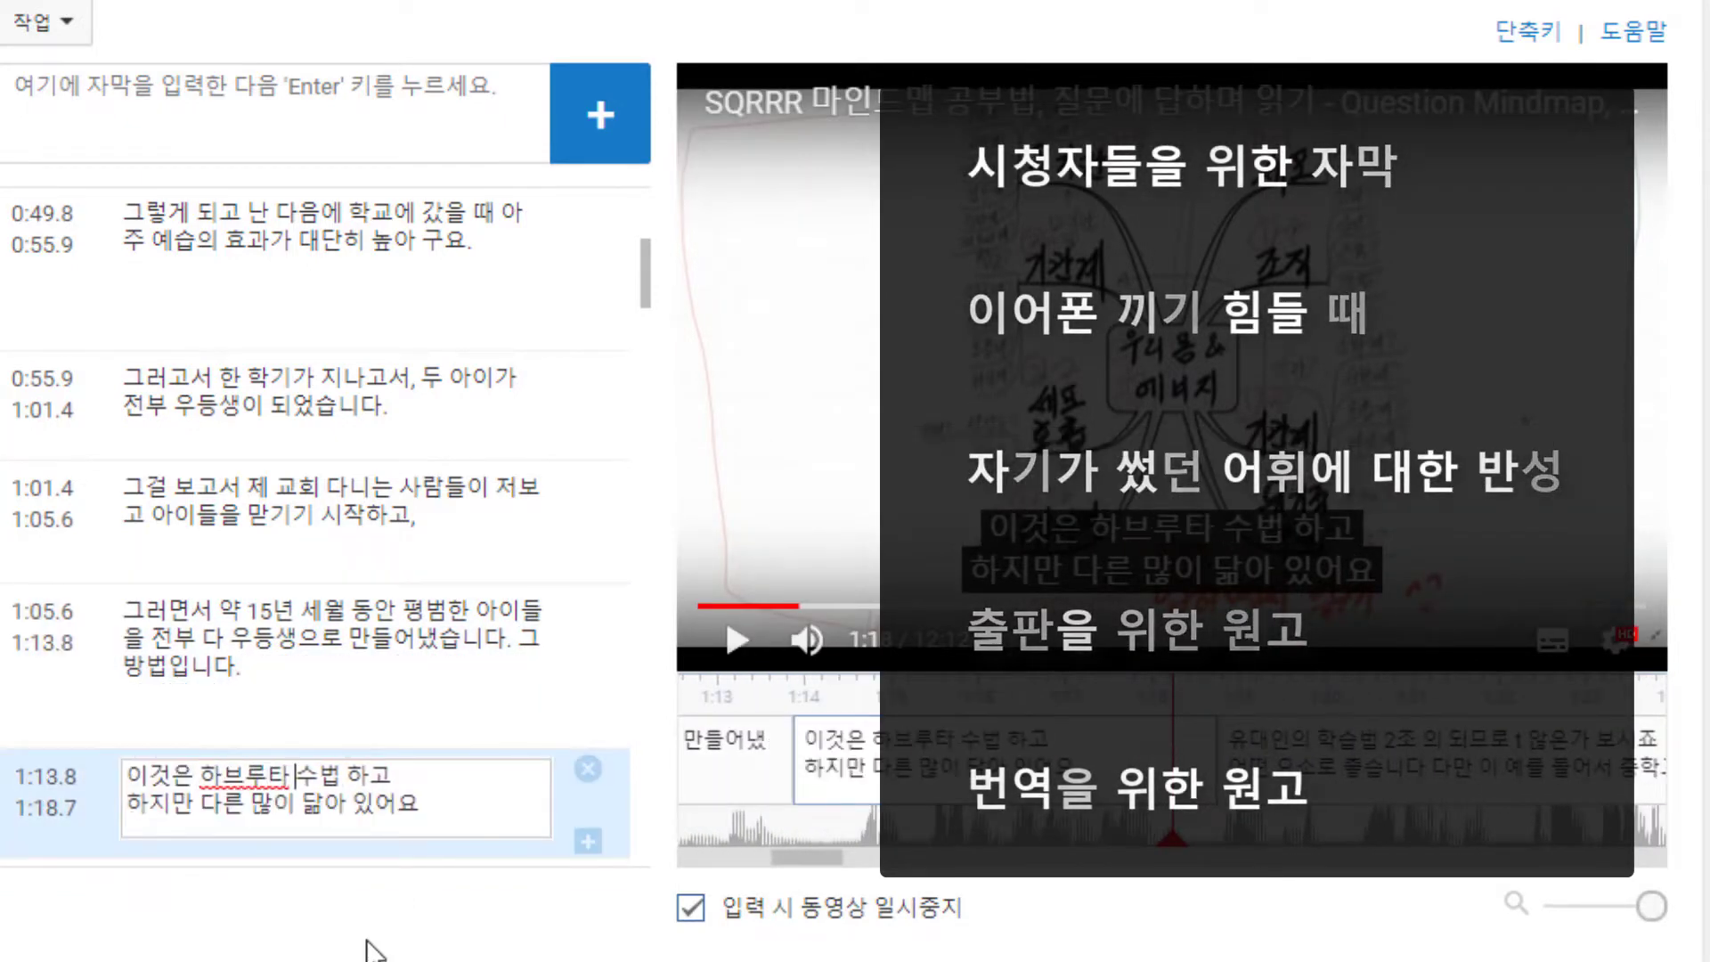
# Correct the 1:13.8 caption to read "이것은 하브루타 학습법하고 많이 닮아 있어요." on a single joined line.
pyautogui.press('Right')
pyautogui.press('Delete')
pyautogui.press('Right')
pyautogui.press('Right')
pyautogui.press('Delete')
pyautogui.press('Delete')
pyautogui.press('Delete')
pyautogui.press('Delete')
pyautogui.press('Delete')
pyautogui.press('Delete')
pyautogui.press('Delete')
pyautogui.press('Delete')
pyautogui.press('Down')
pyautogui.write('.')
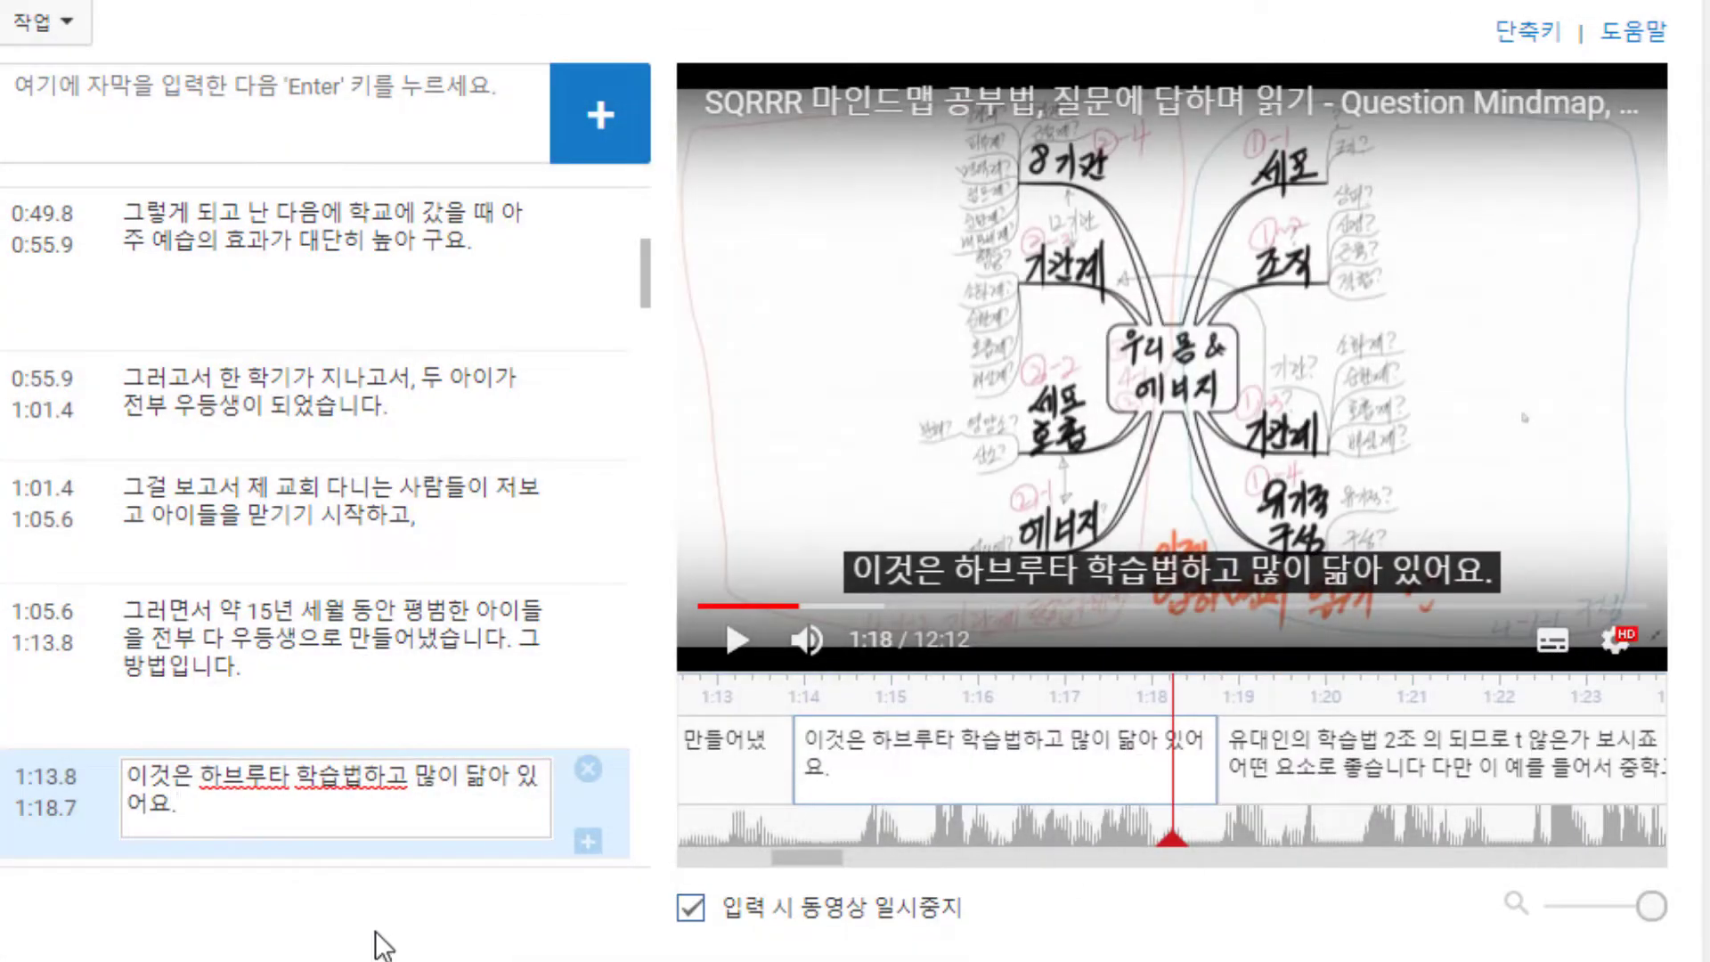
# Open the published non-automatic Korean caption track of the SQRRR mind-map video.
pyautogui.scroll(-3, 447, 704)
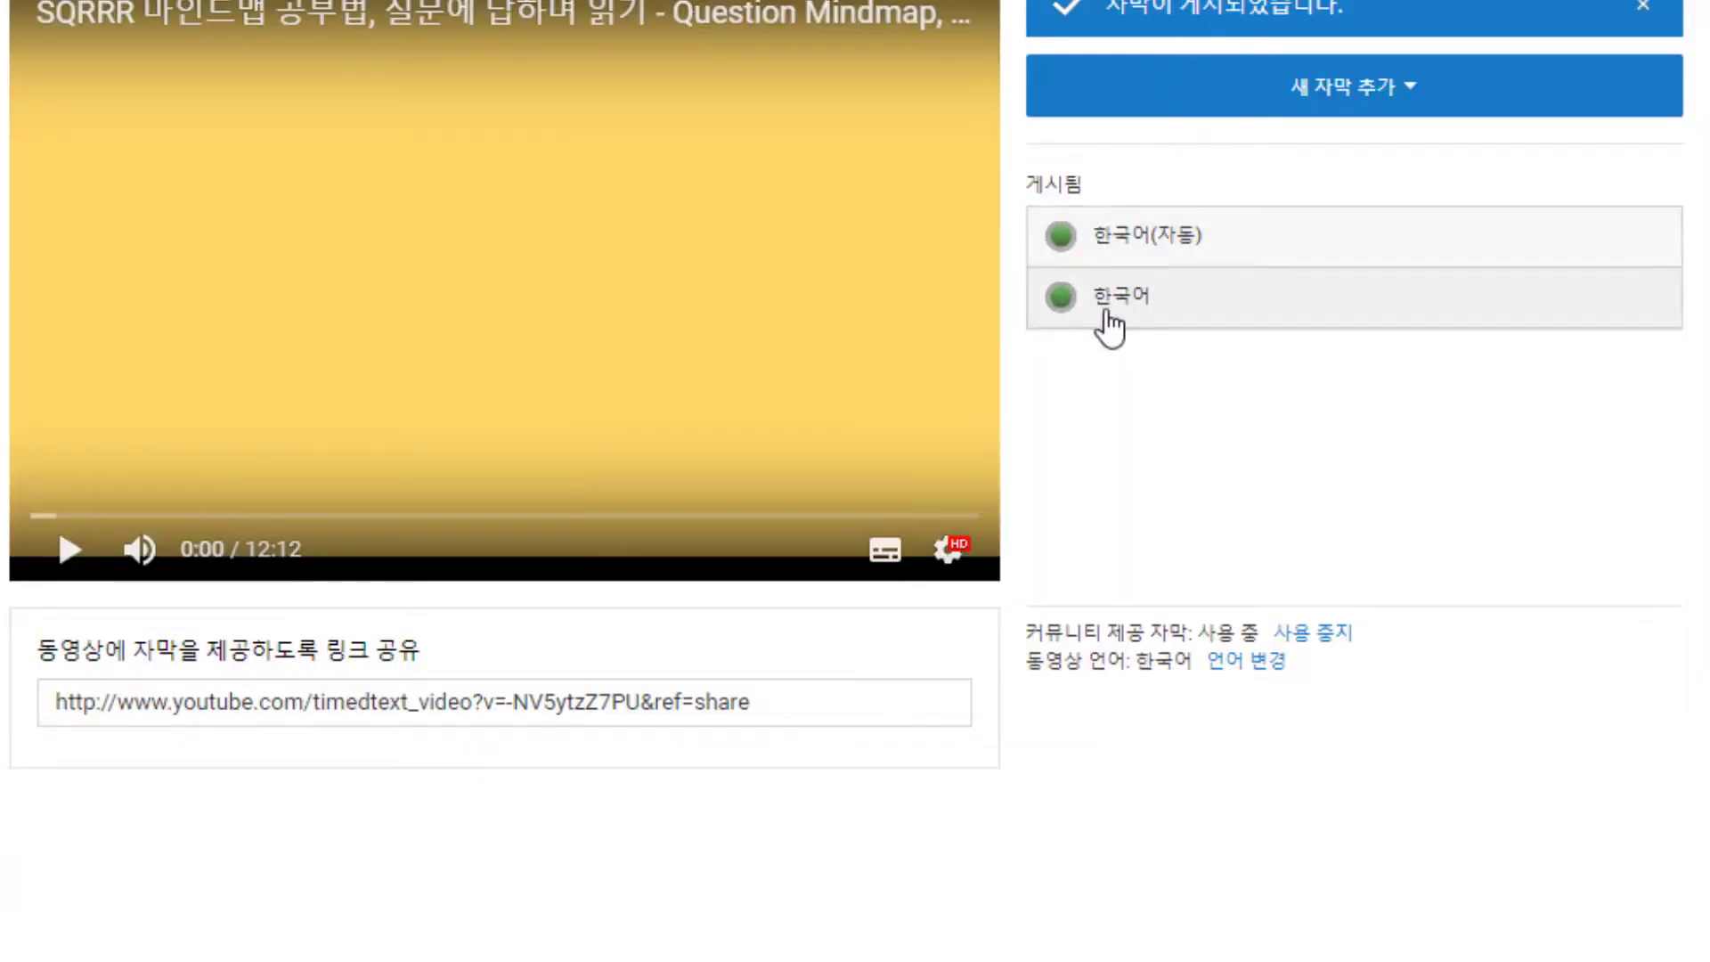
pyautogui.click(1107, 316)
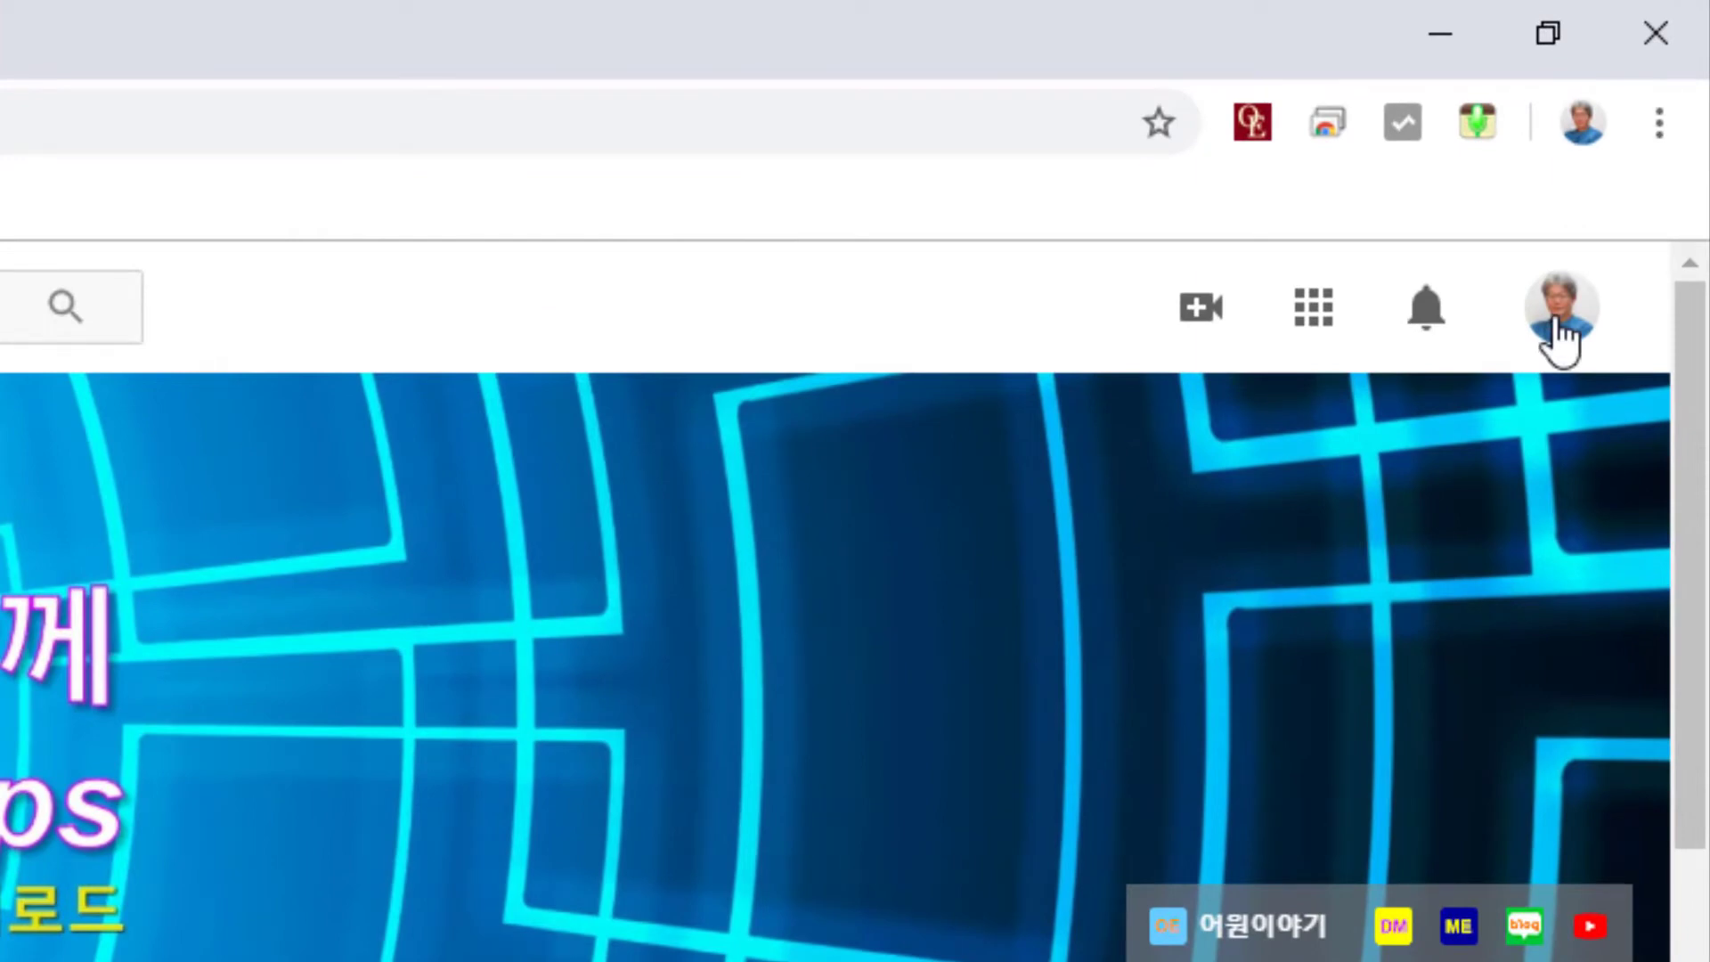
# Open YouTube Studio (beta) from the channel page and list the channel's videos.
pyautogui.click(1559, 331)
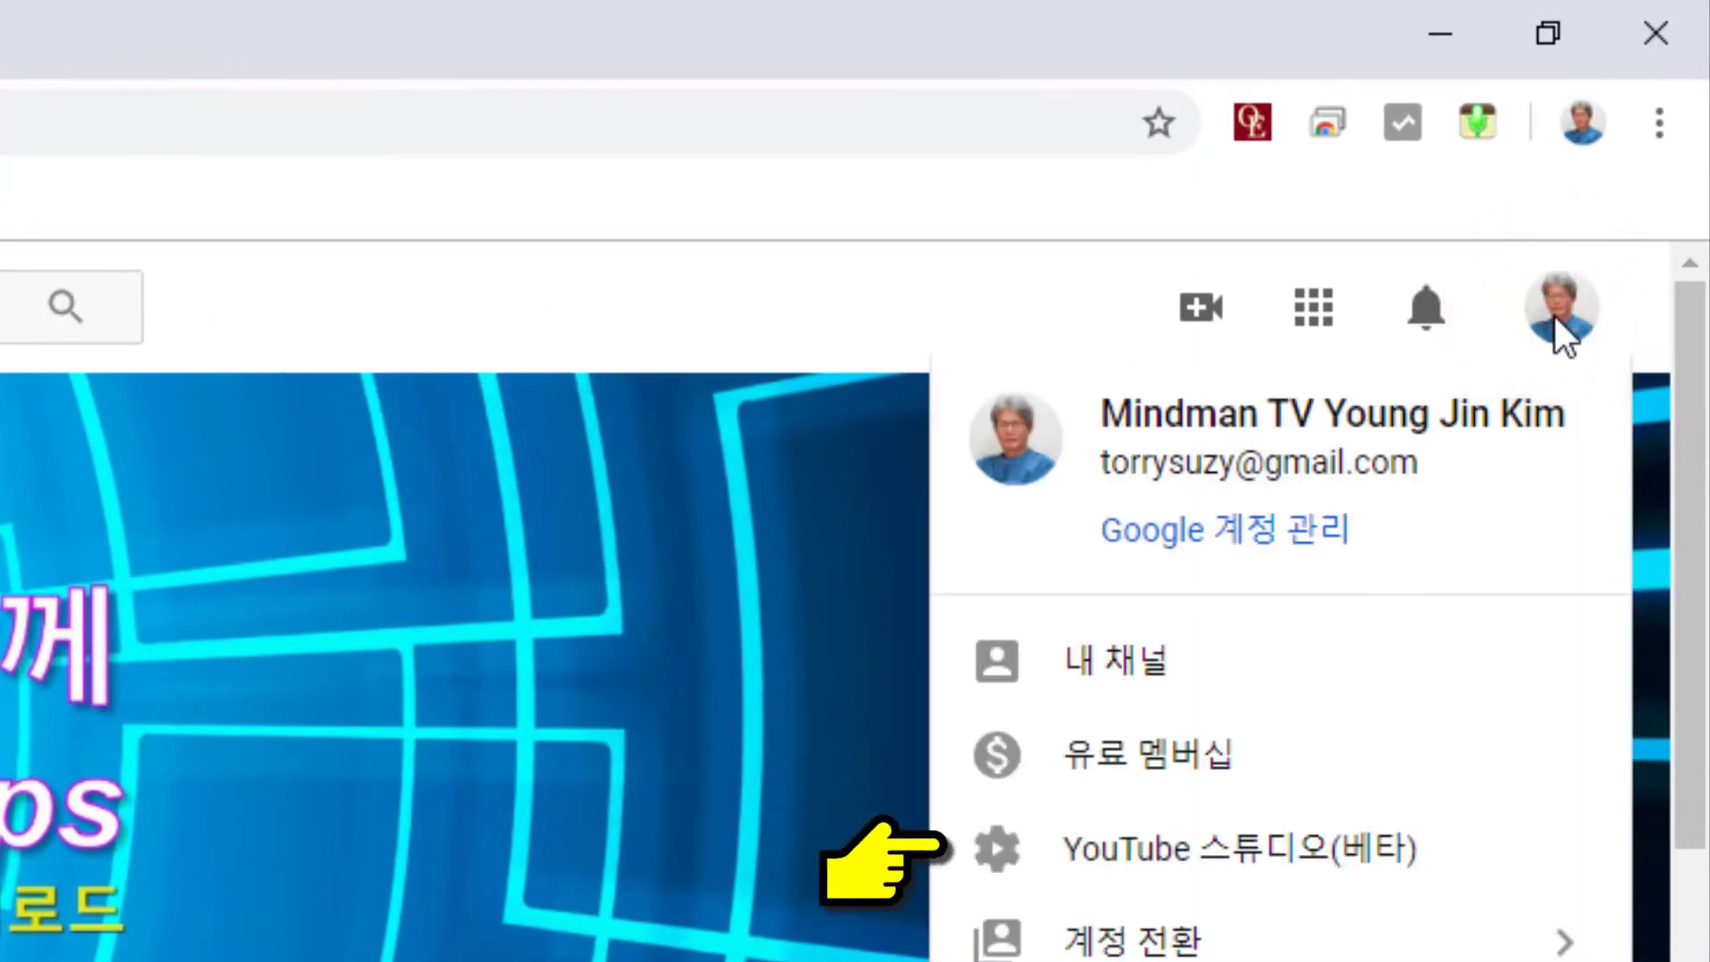
pyautogui.click(1183, 853)
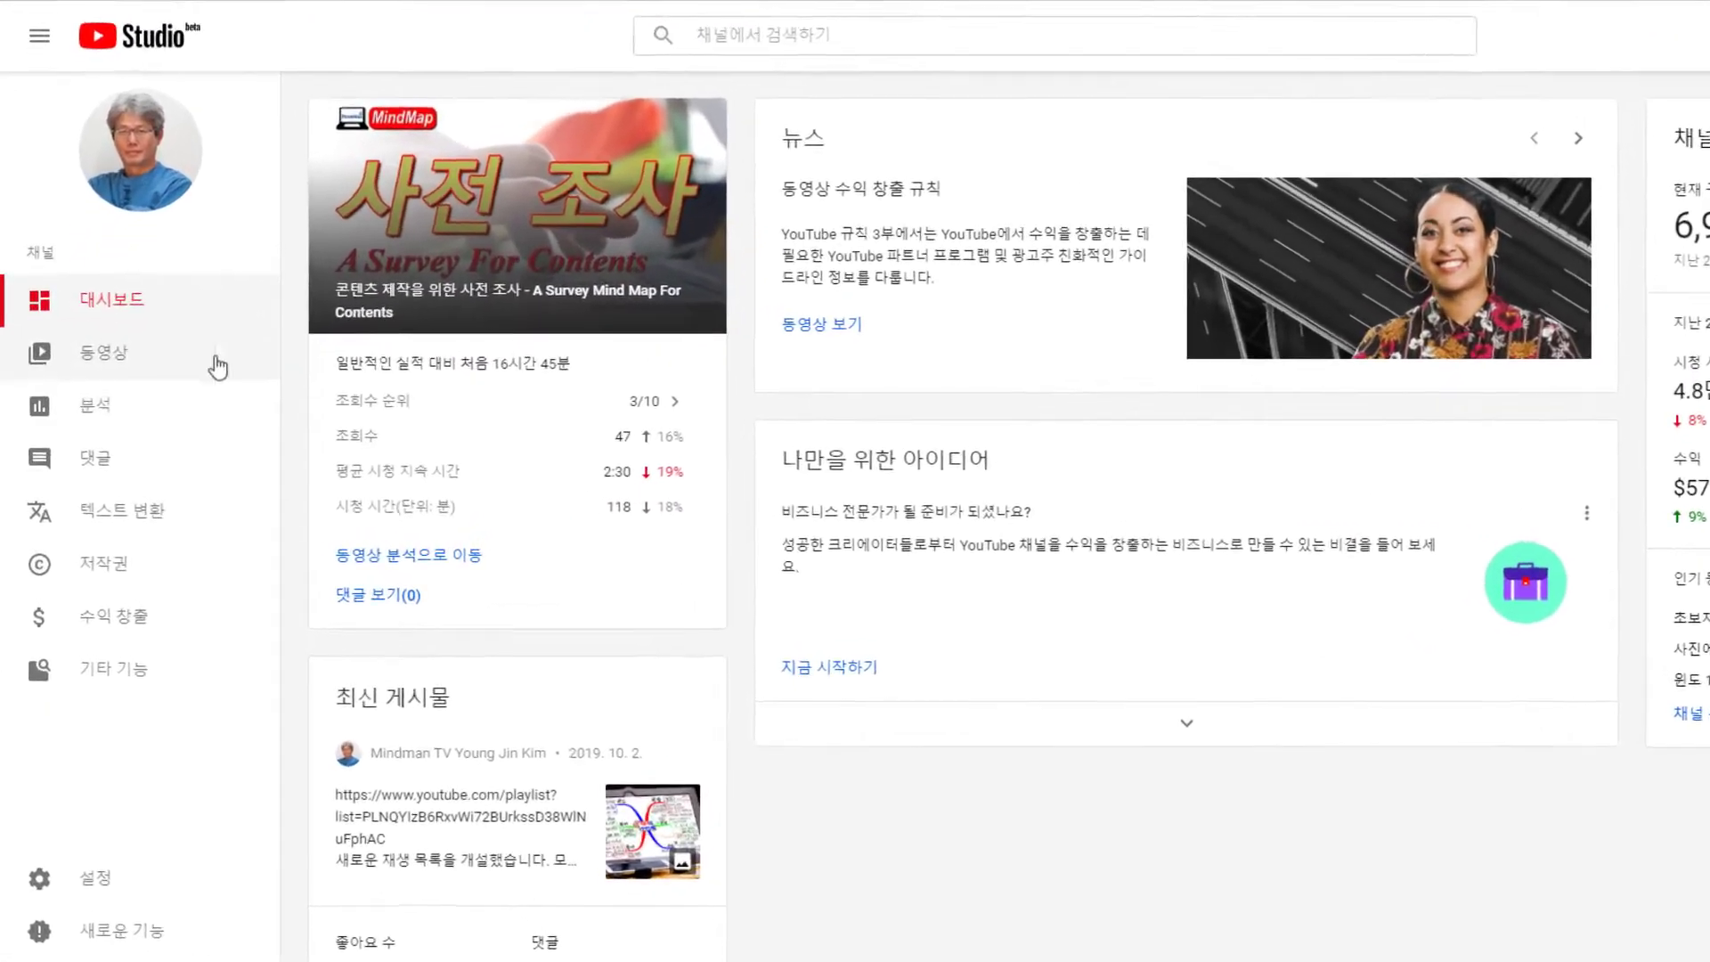
pyautogui.click(119, 357)
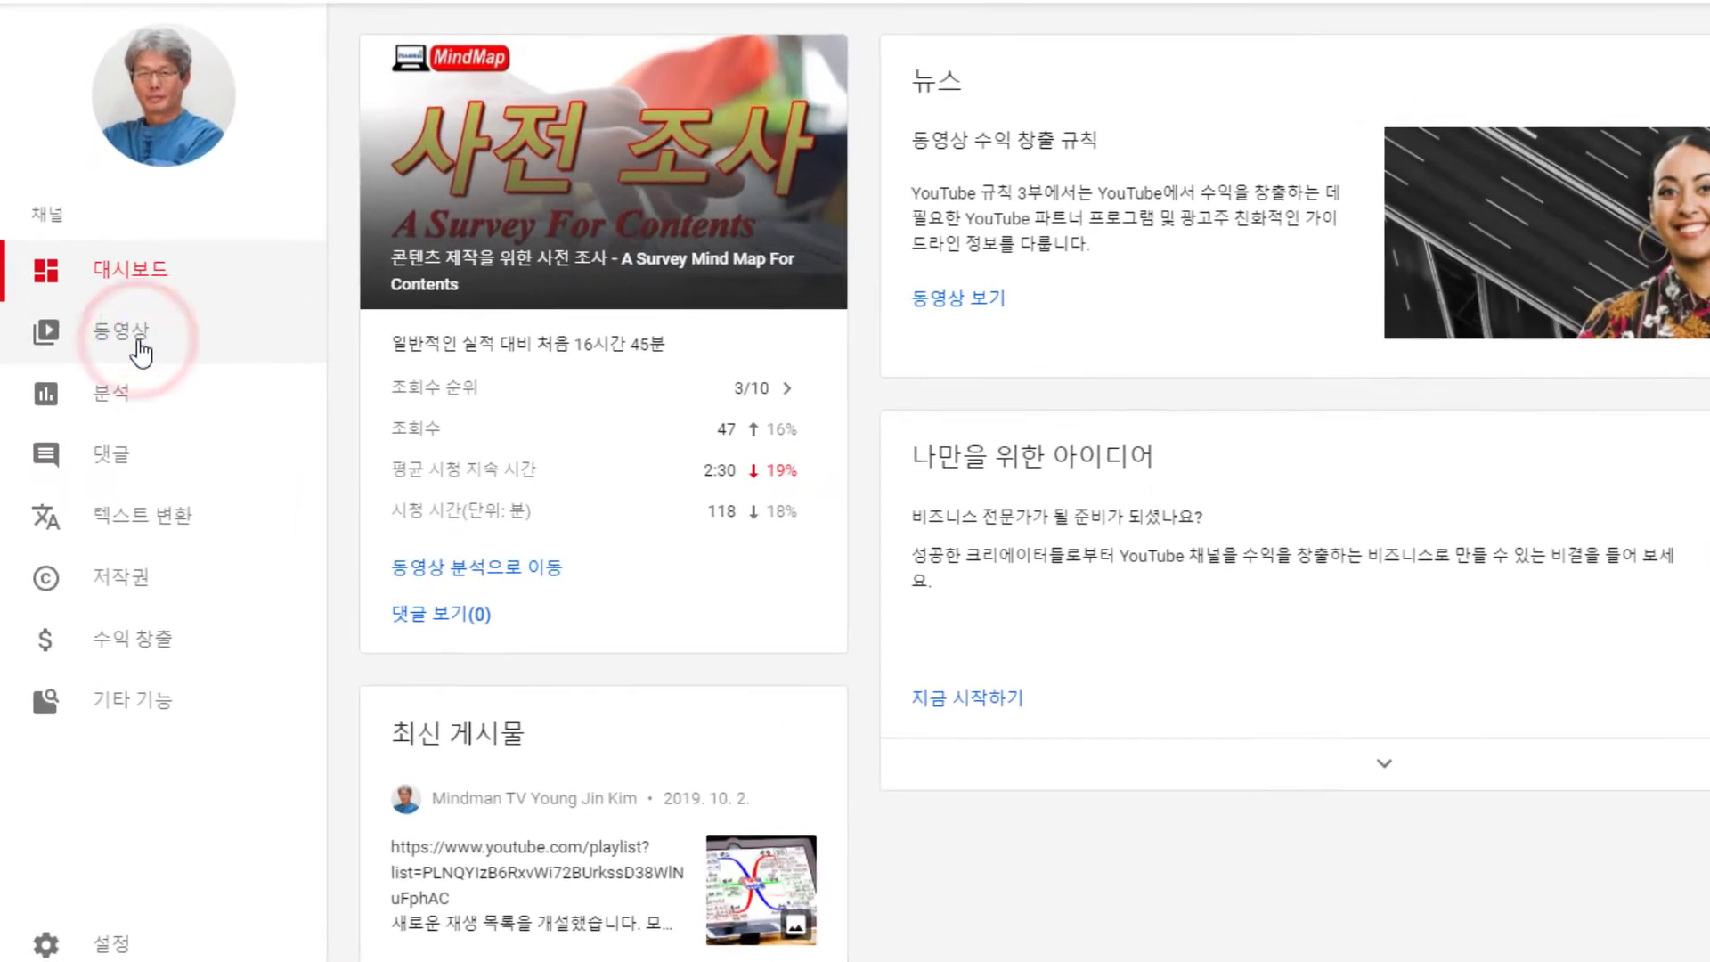
# Open the transcription settings of the video "막연한 아이디어를 구체화하려면(구조화 독서)? - How do I embody vague ideas?".
pyautogui.scroll(-5, 1084, 829)
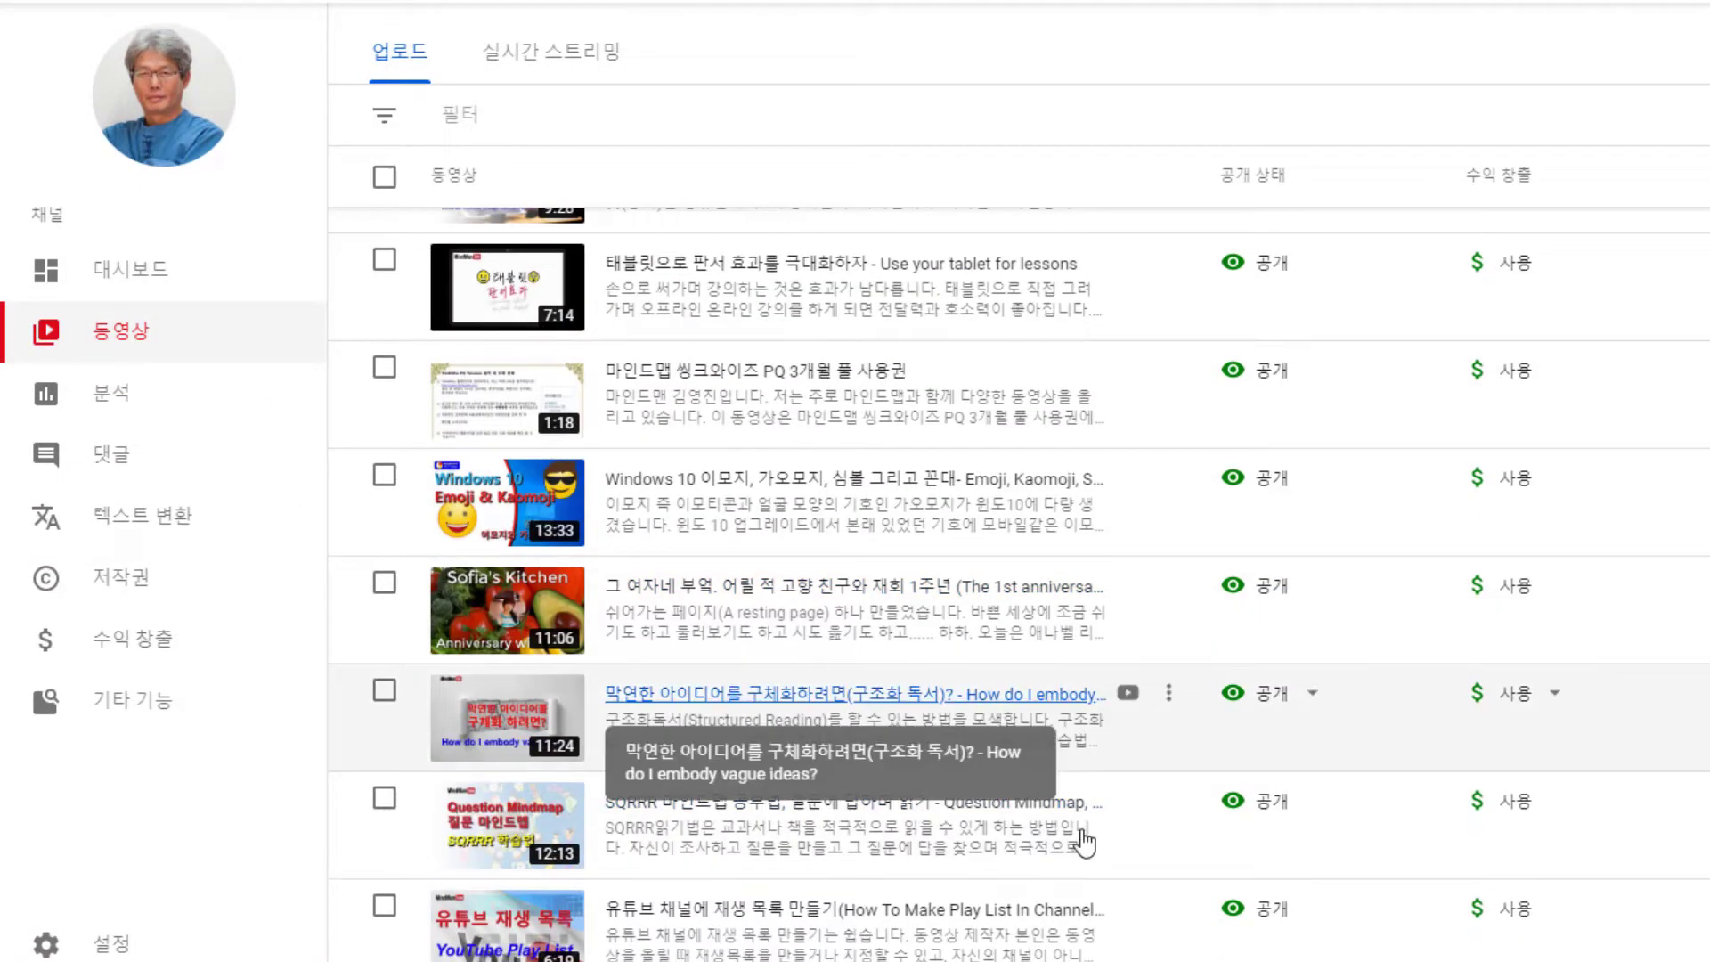
pyautogui.click(837, 708)
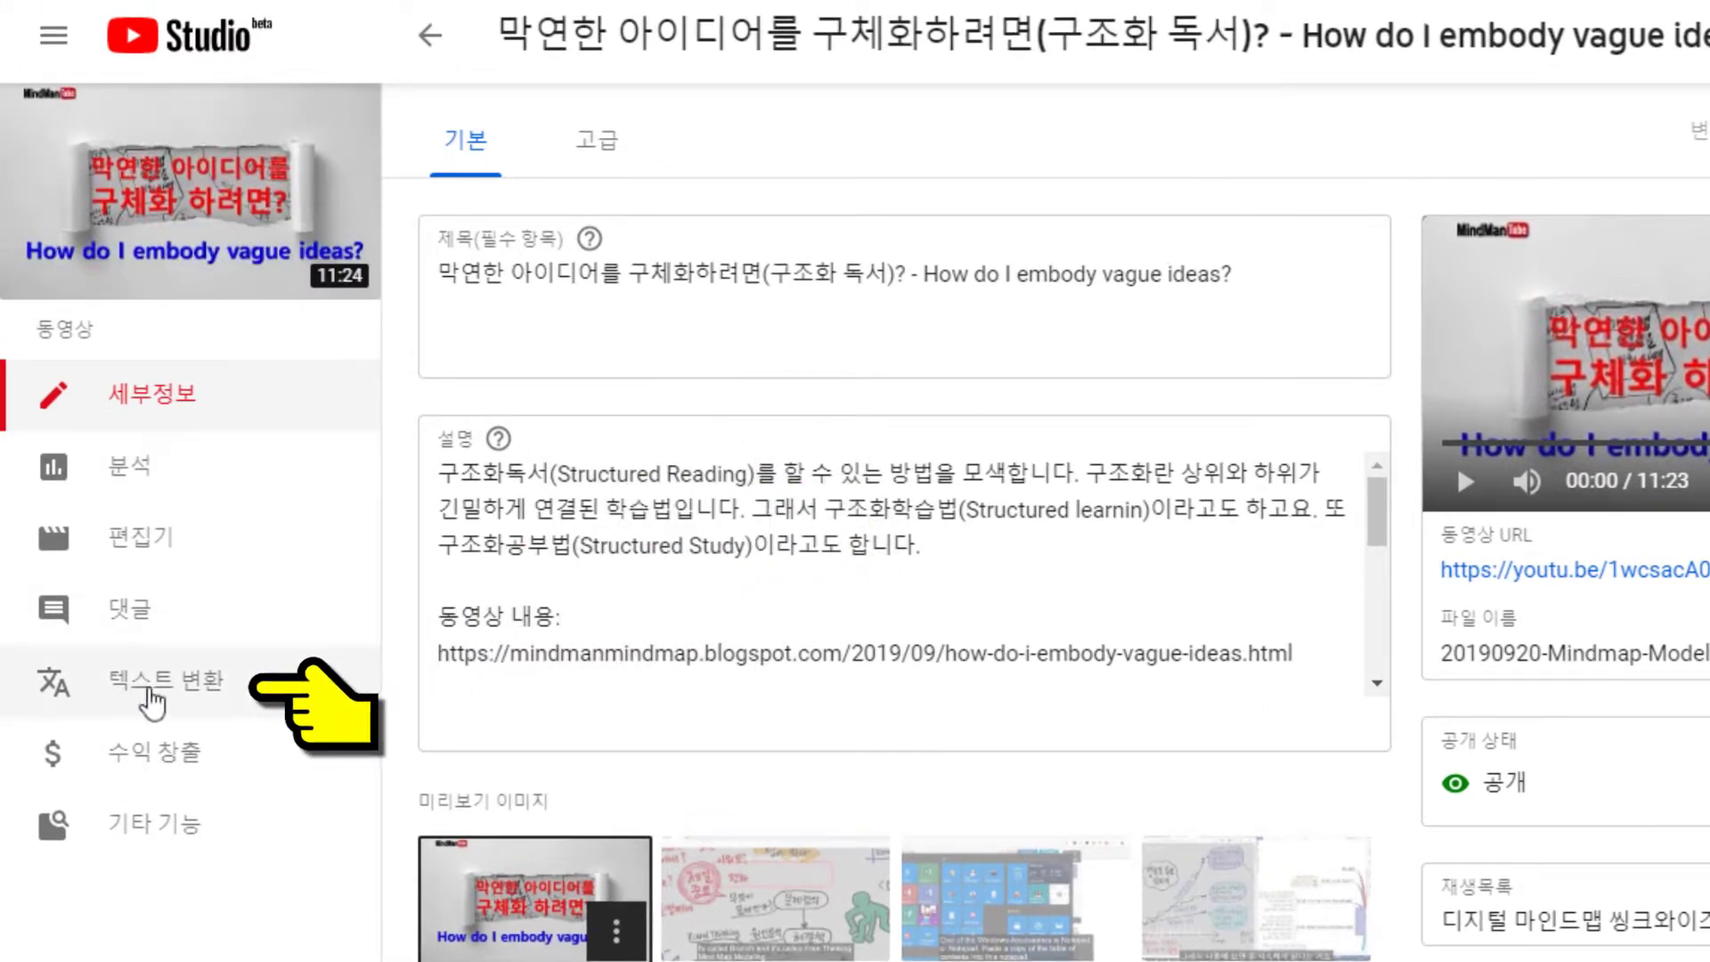
pyautogui.click(147, 690)
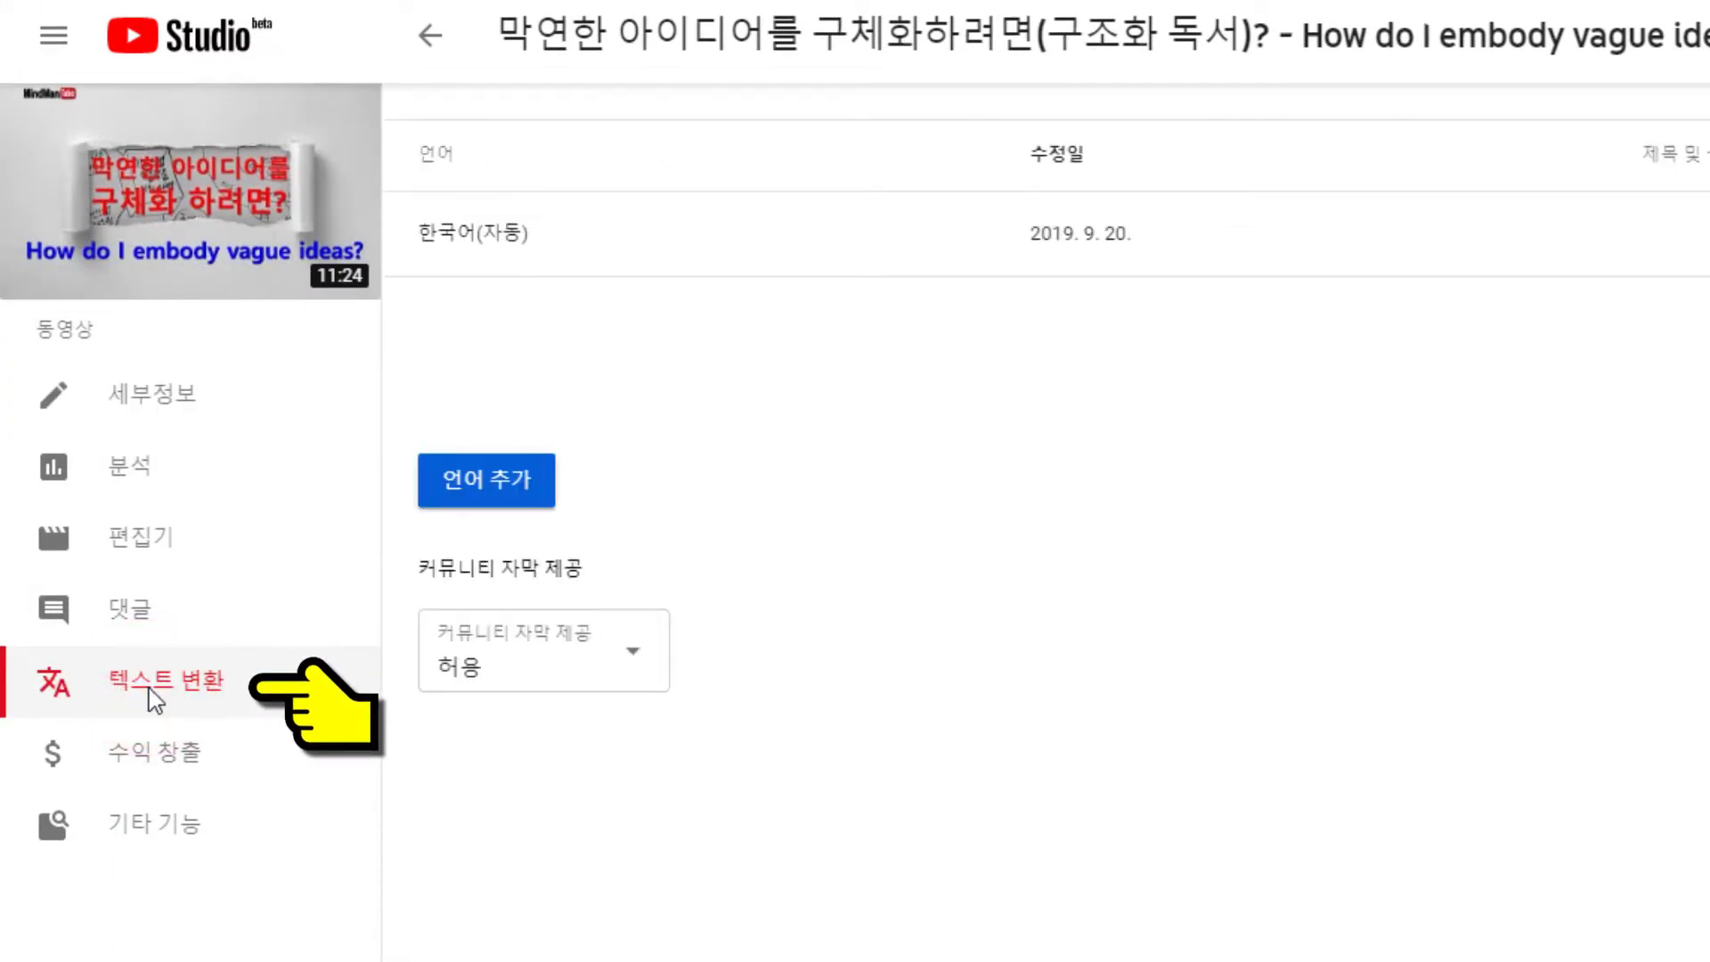
# Check the video's community subtitle setting and browse the languages that can be added.
pyautogui.click(643, 669)
pyautogui.click(615, 697)
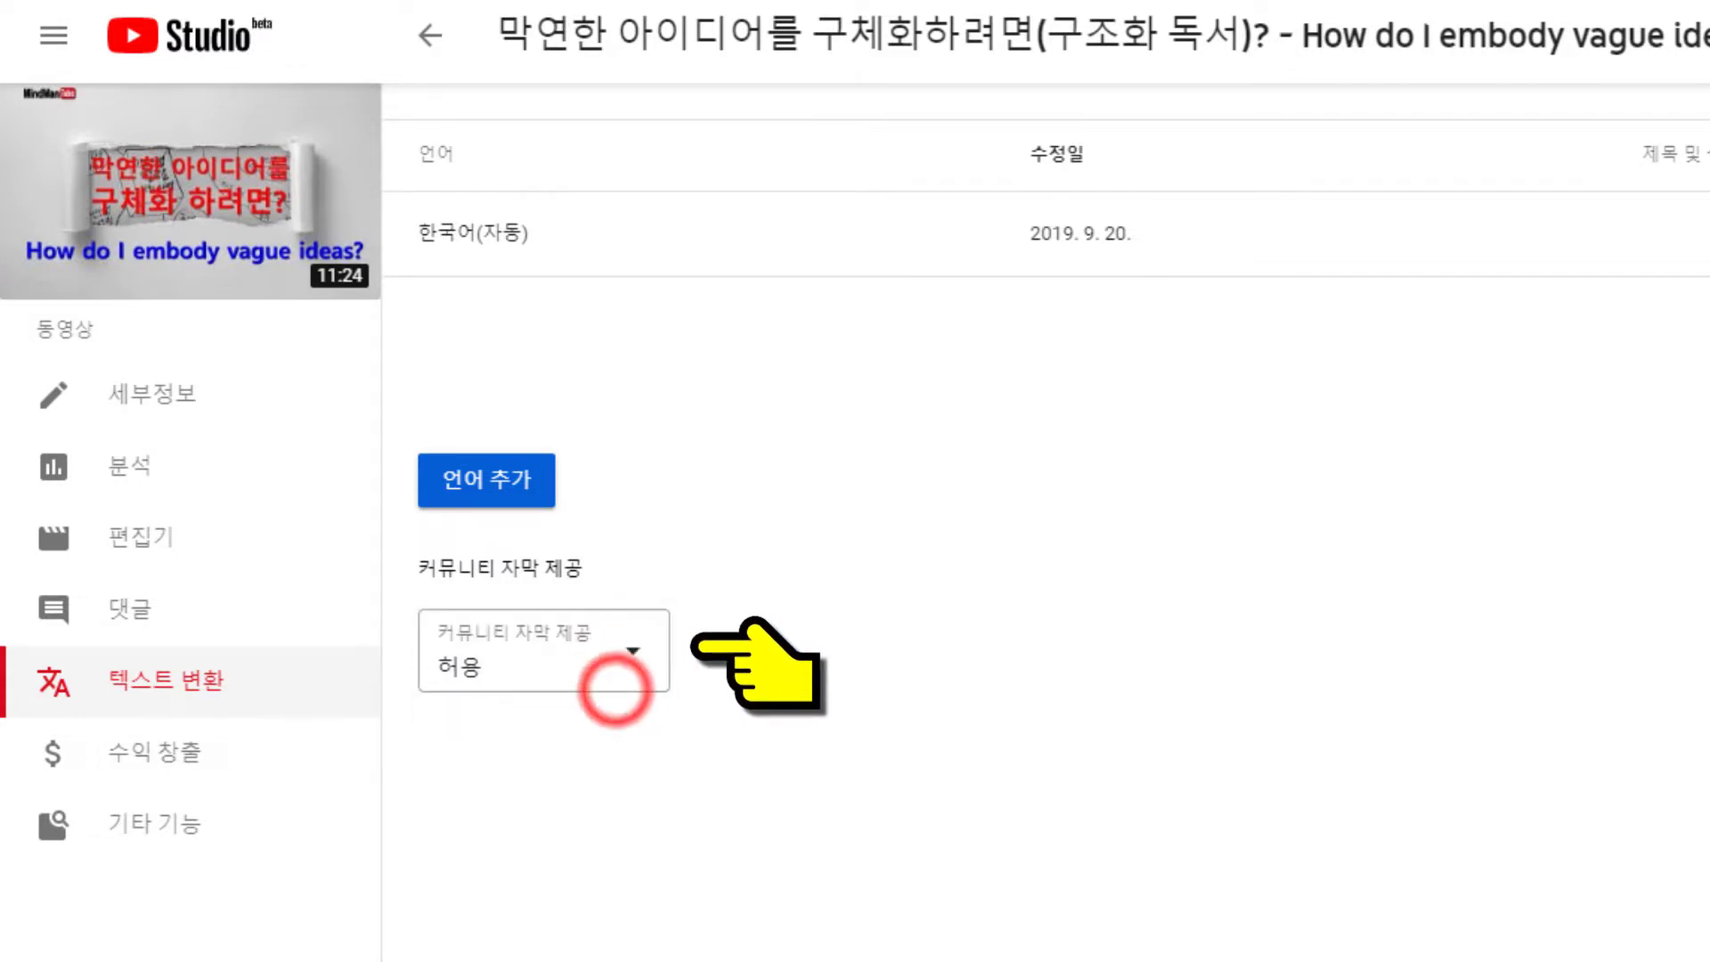
pyautogui.click(535, 492)
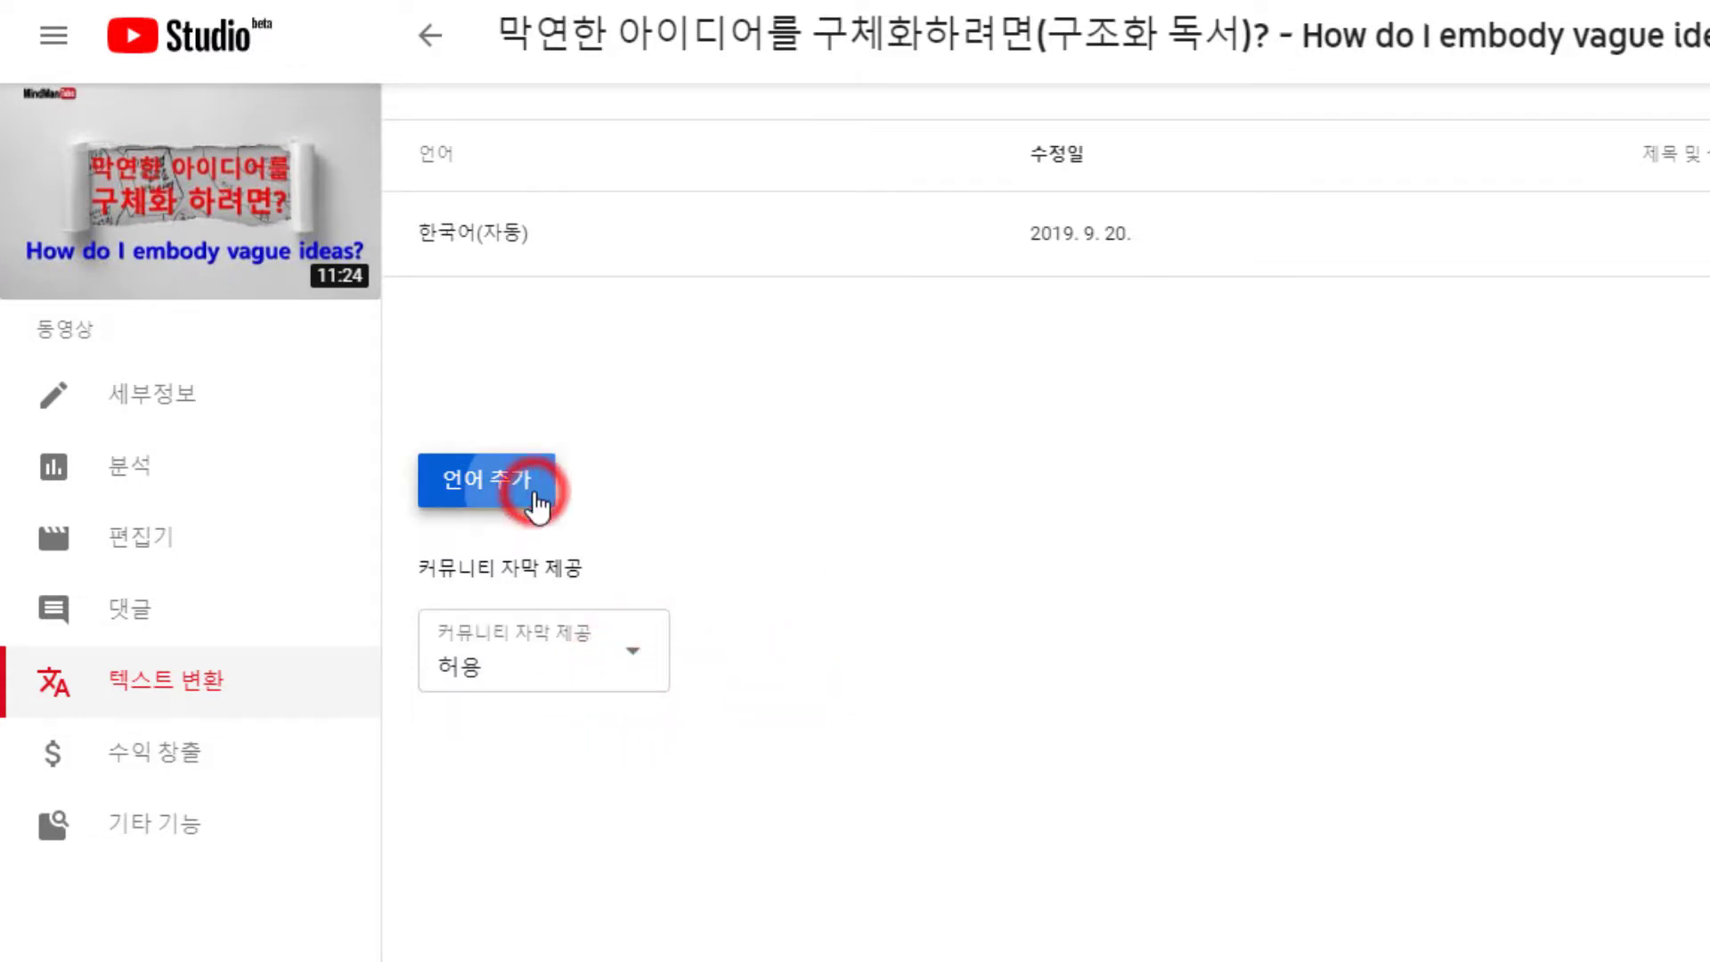
pyautogui.scroll(-15, 870, 464)
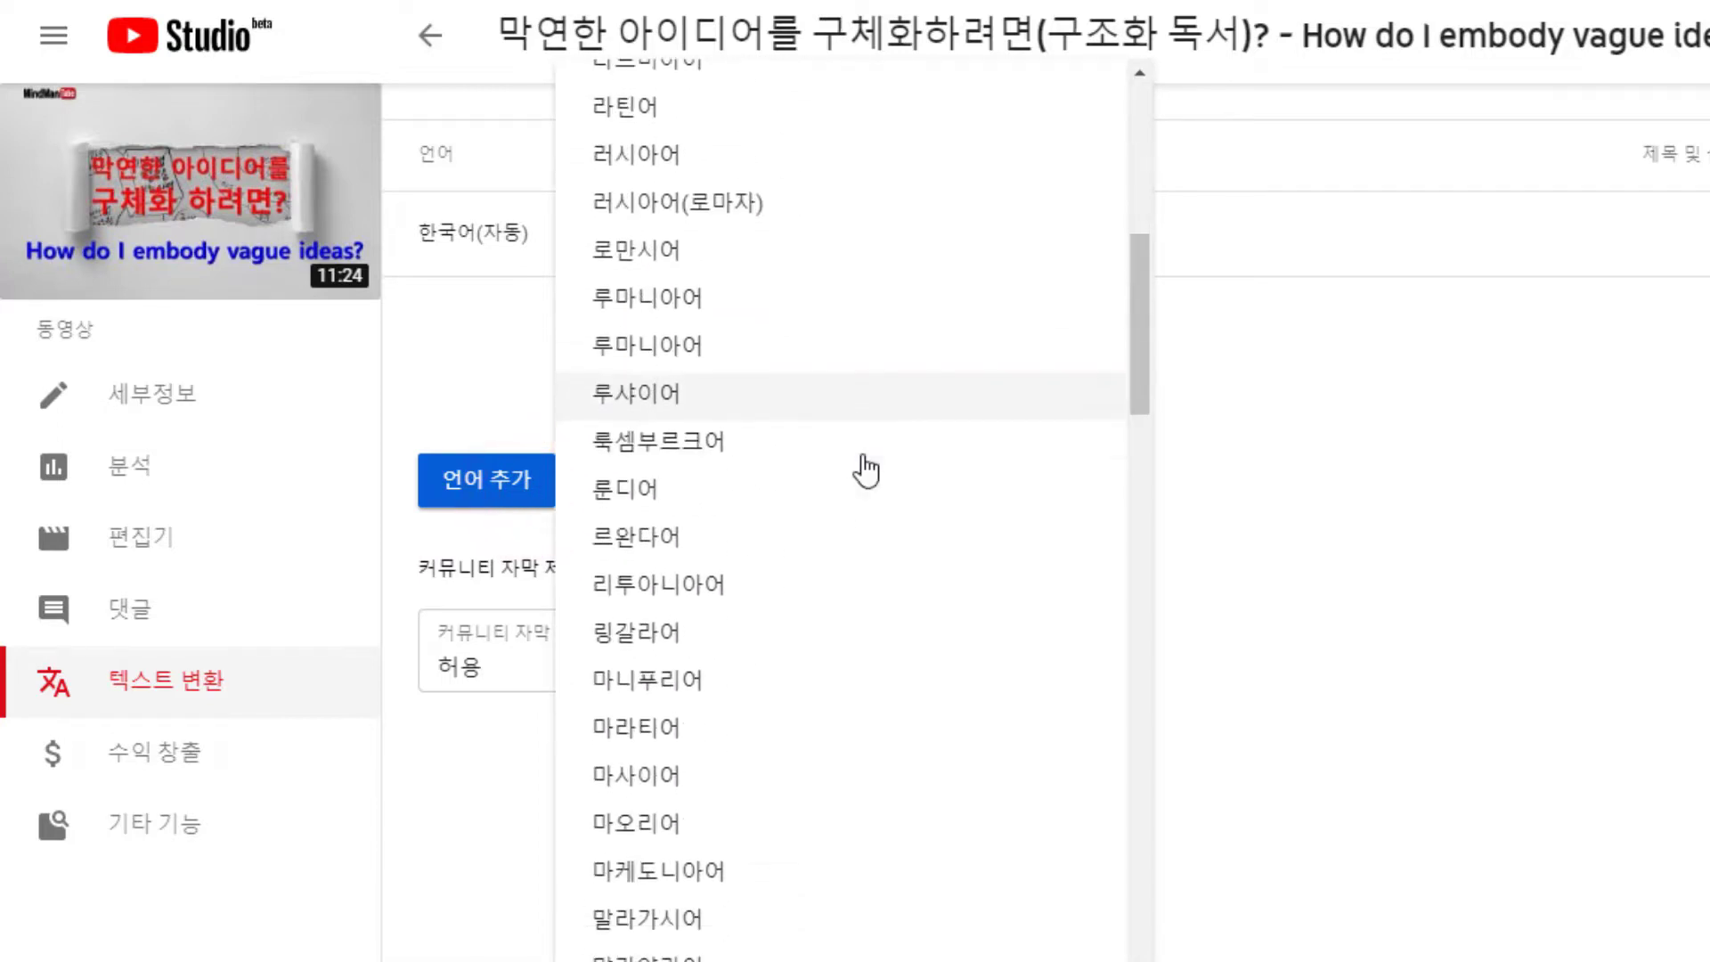
pyautogui.click(1314, 459)
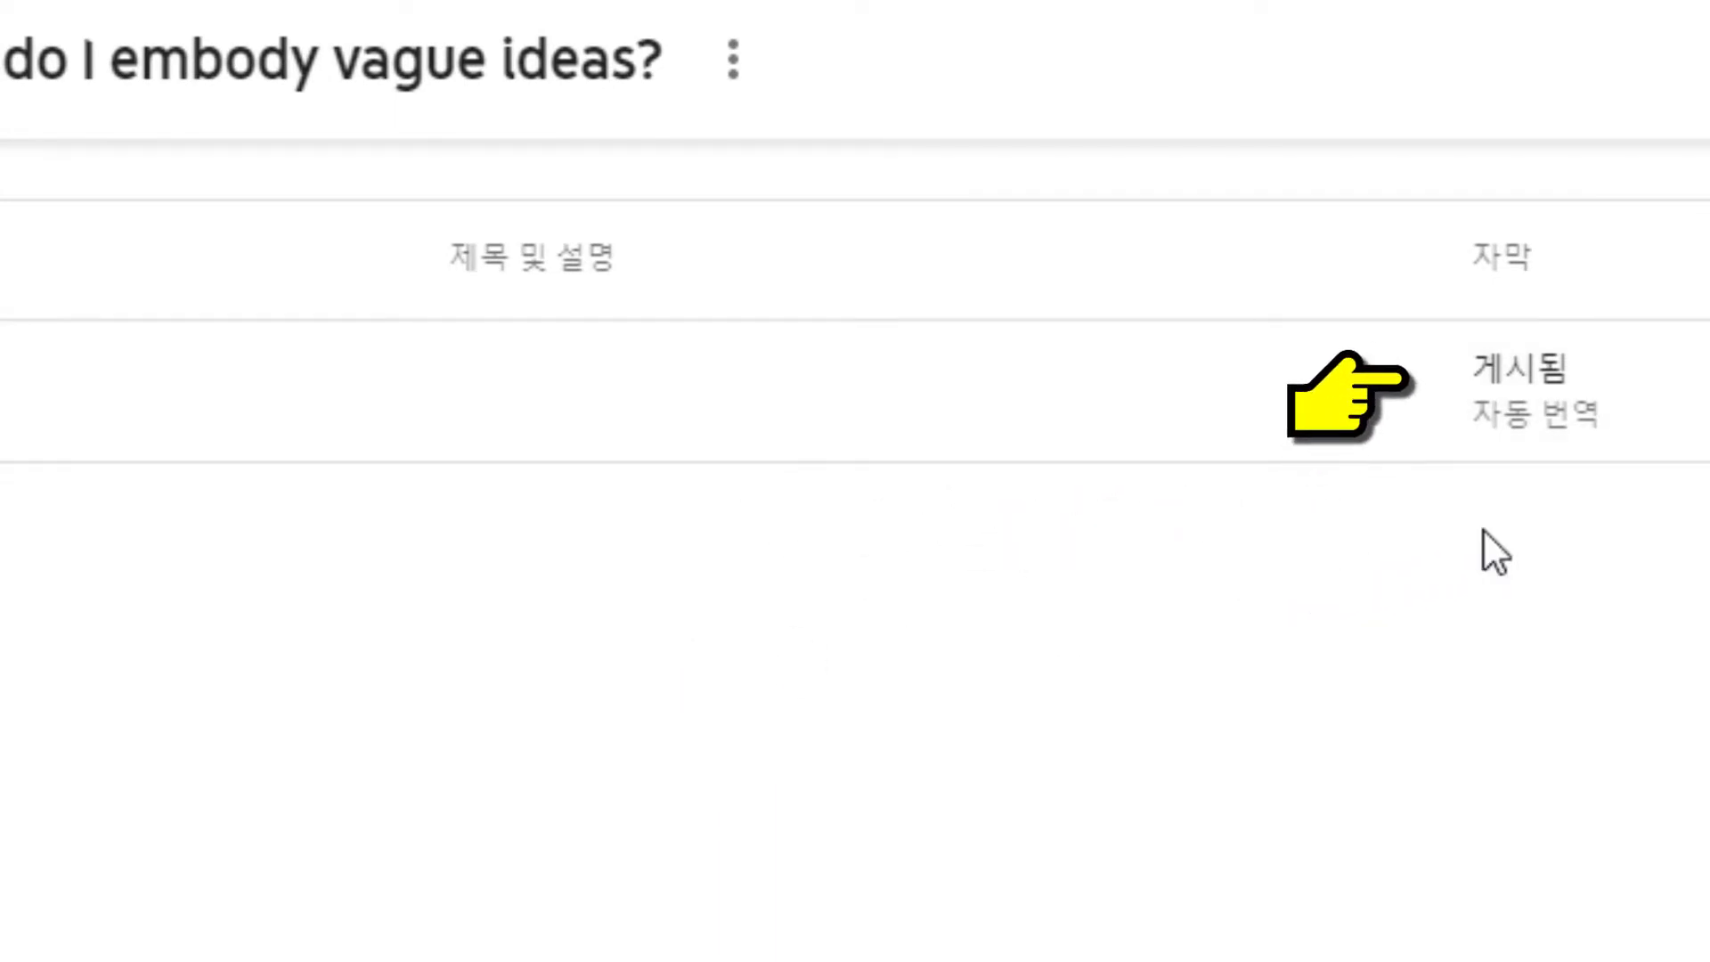
# Open the published automatic Korean captions of the video for editing.
pyautogui.click(1525, 421)
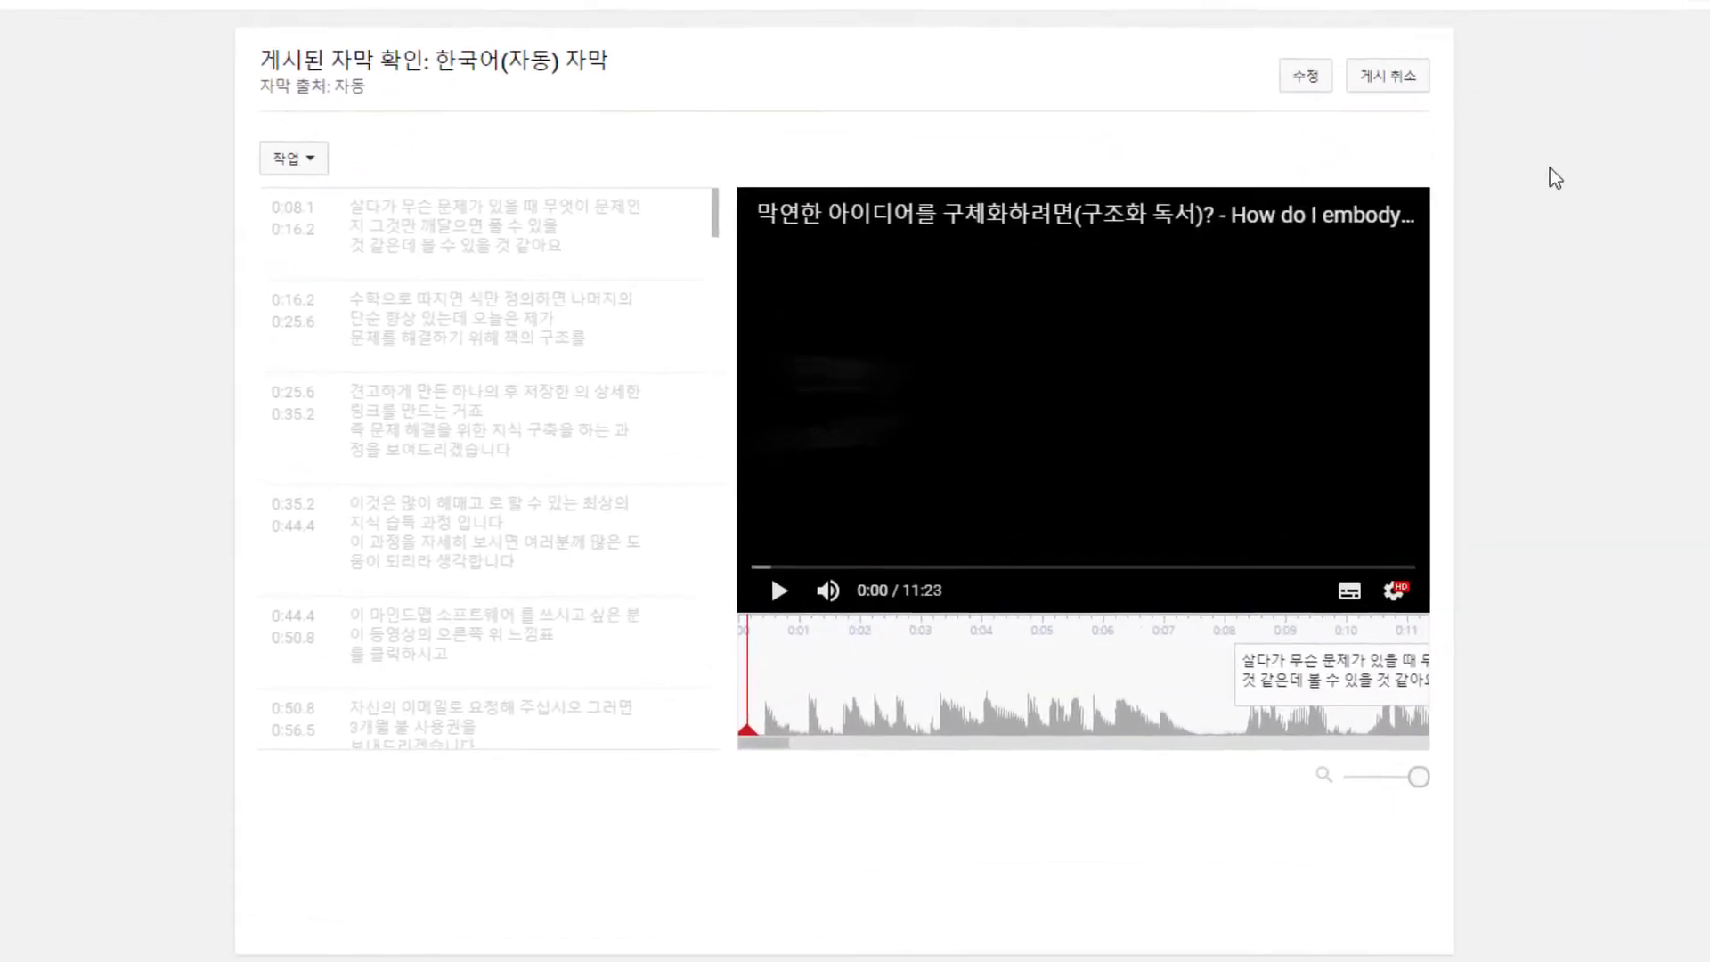
pyautogui.click(1306, 78)
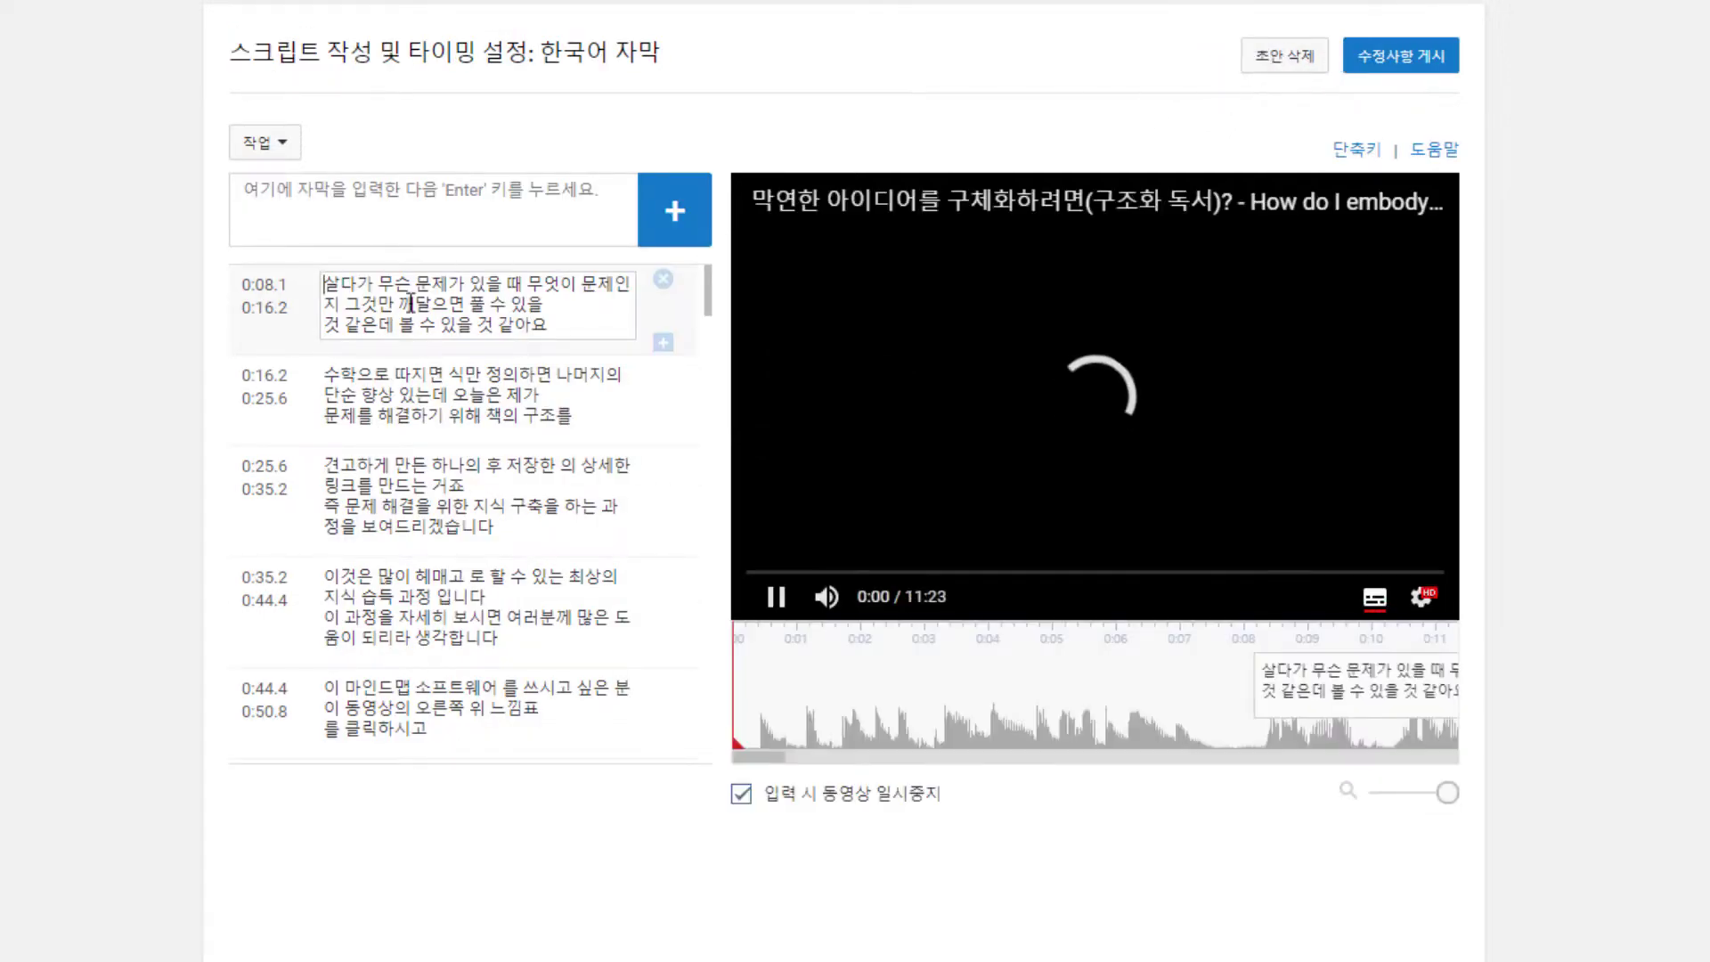
# Look through the automatic captions between 0:08.1 and 0:50.8, selecting individual captions to follow them in the video.
pyautogui.click(399, 412)
pyautogui.click(477, 653)
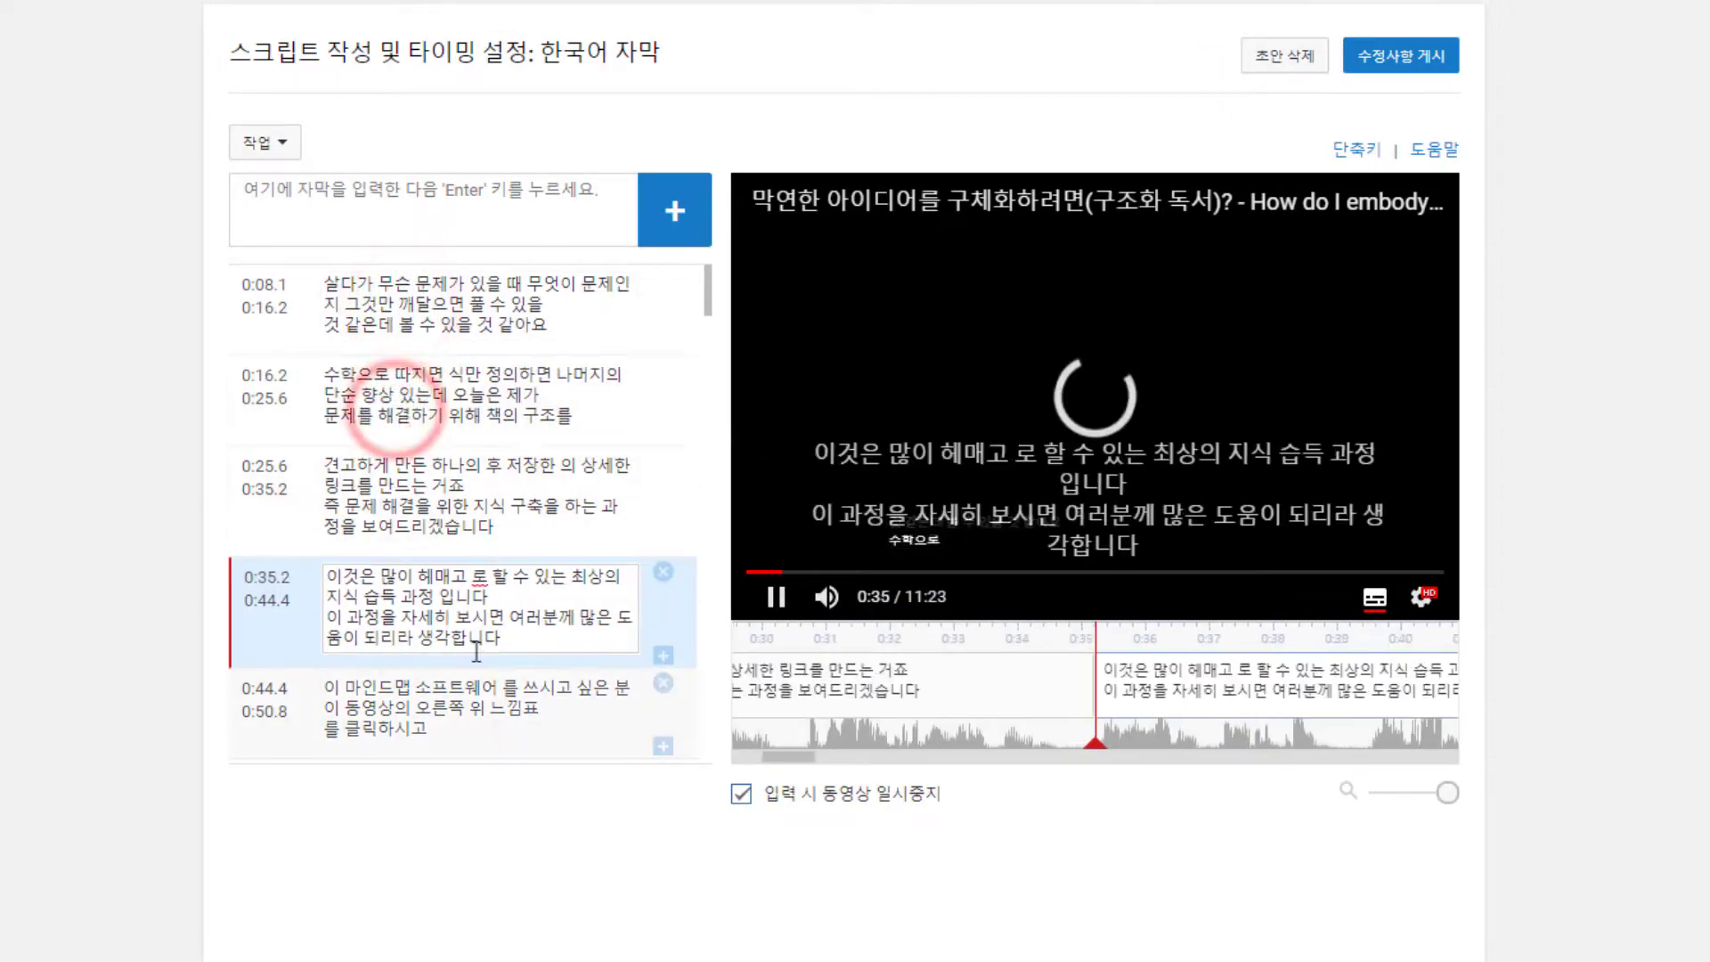
pyautogui.click(496, 712)
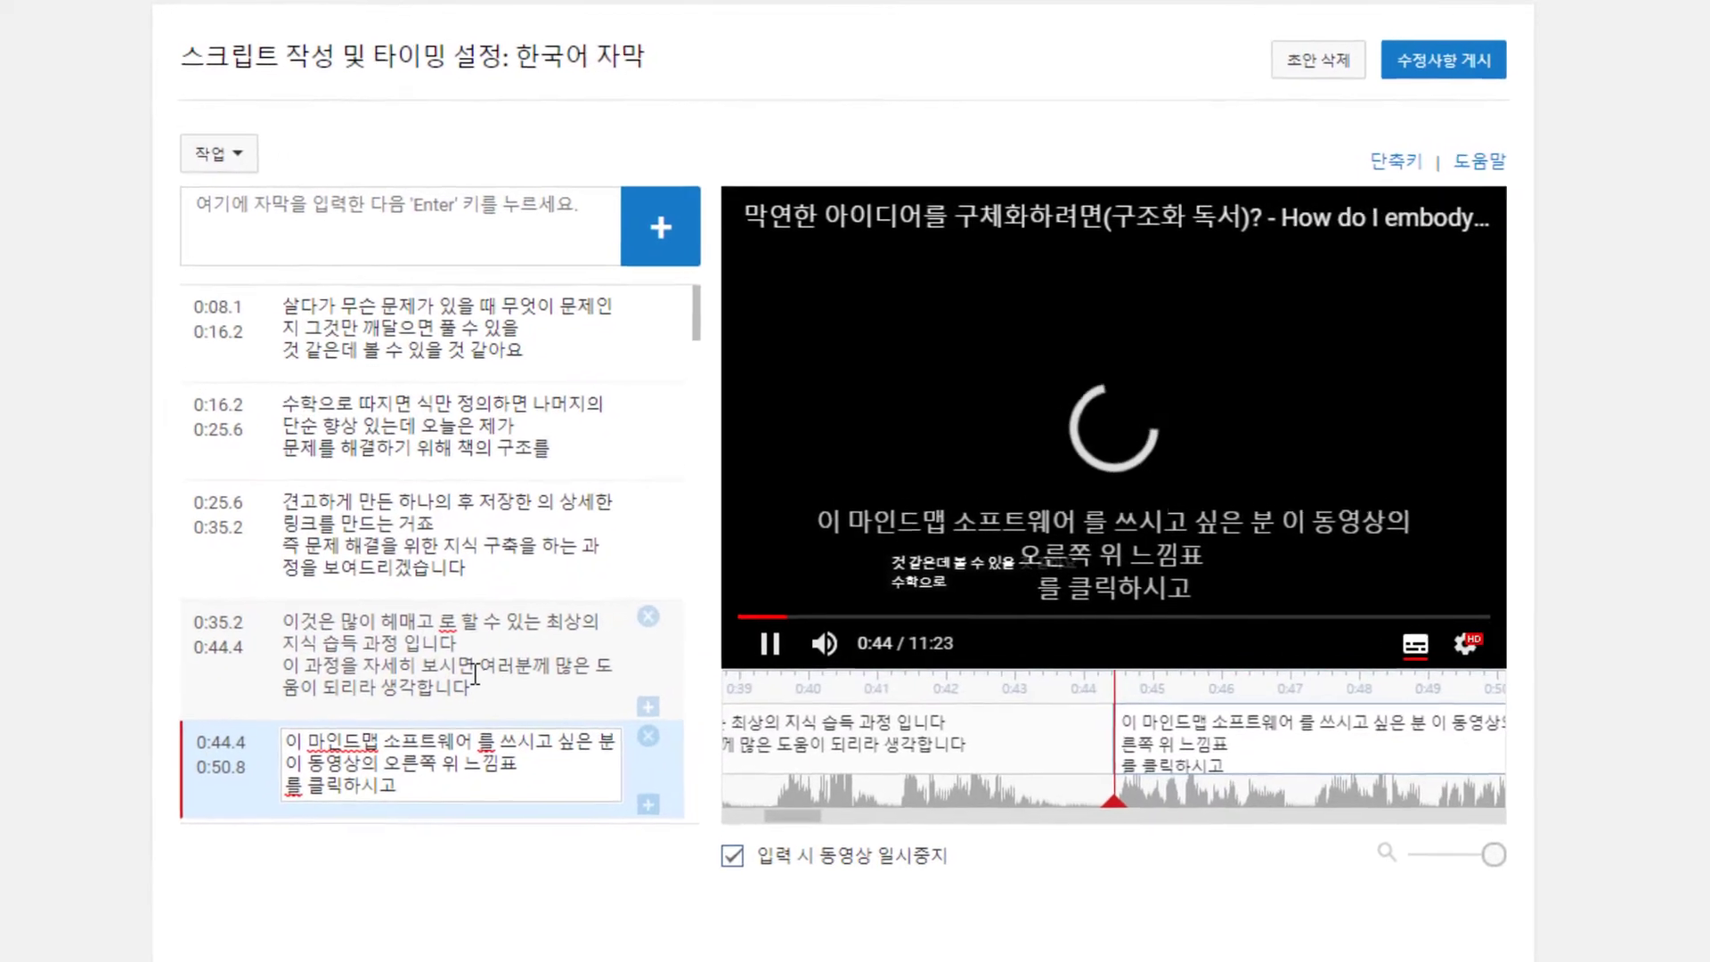
pyautogui.click(515, 650)
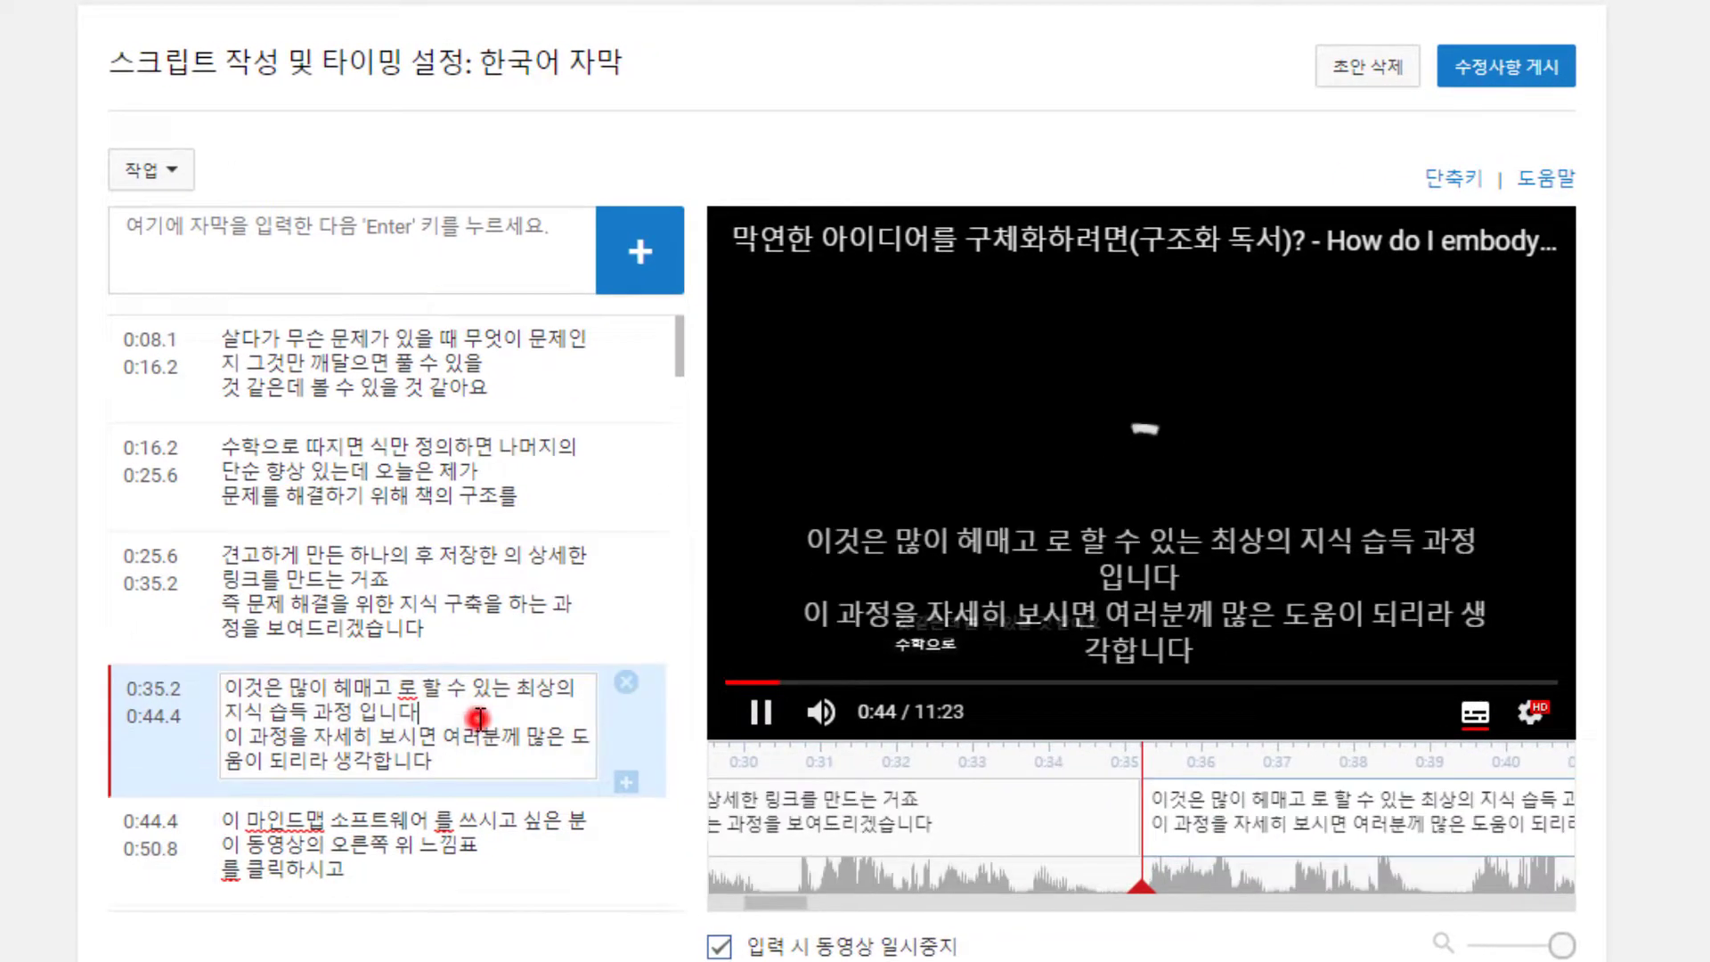
pyautogui.click(483, 496)
pyautogui.click(475, 346)
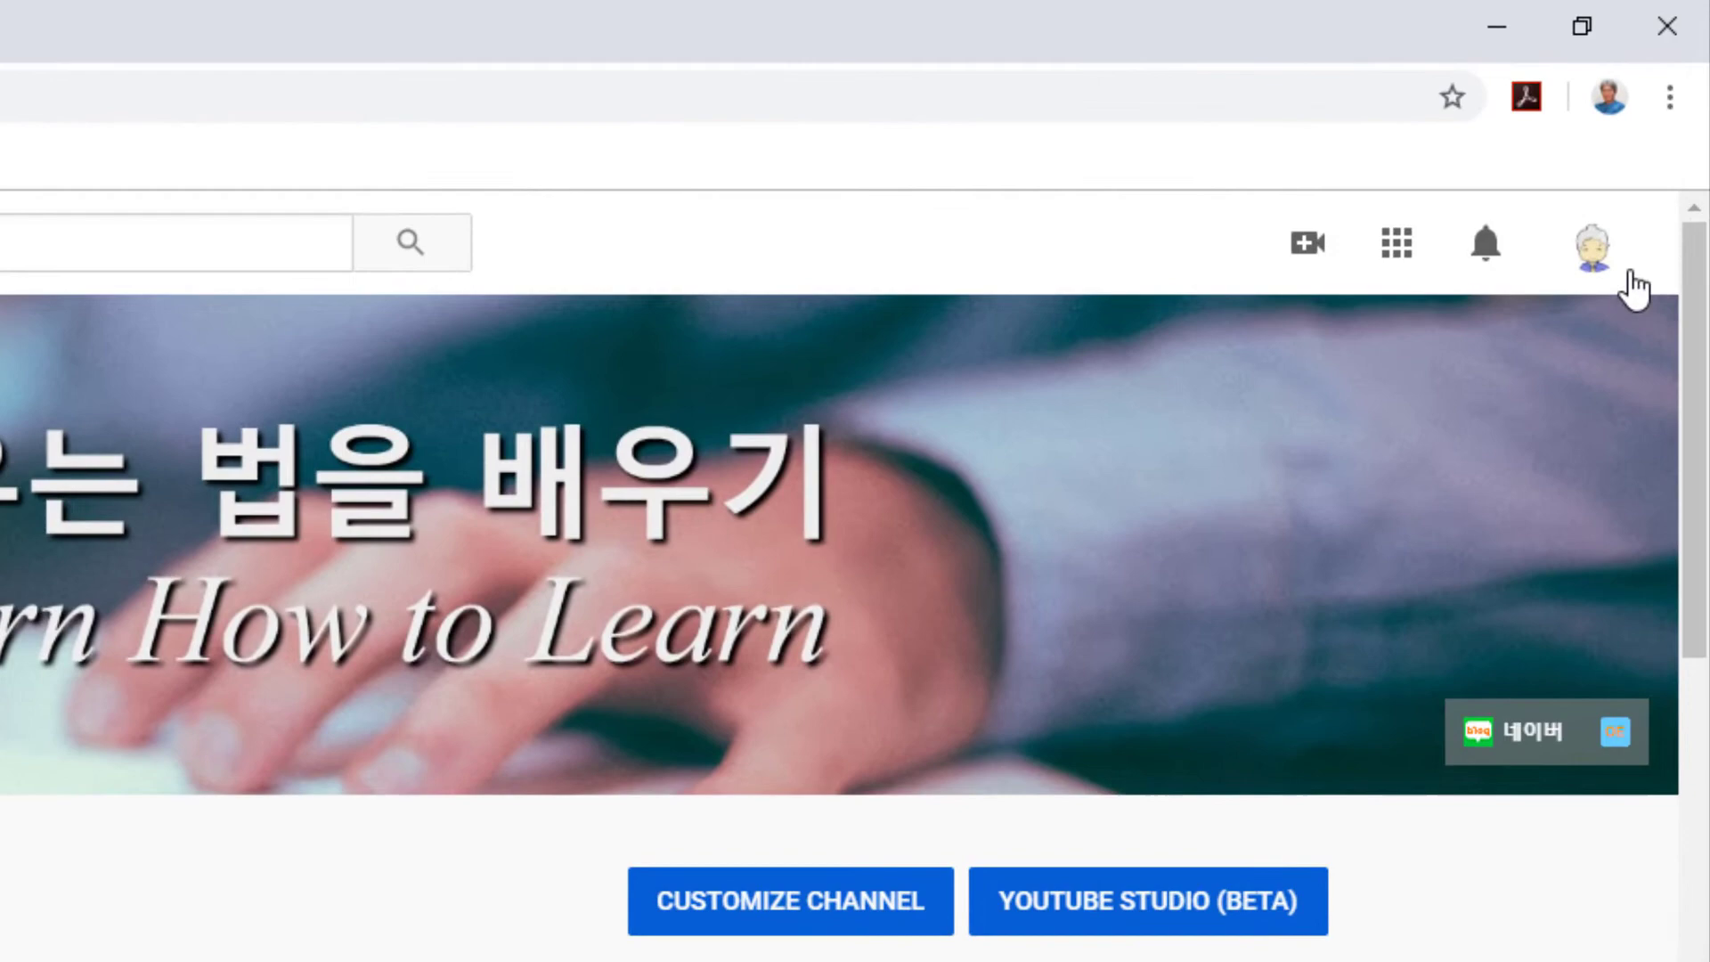
# Open YouTube Studio (beta) for the "Learn How to Learn" channel and show the transcriptions of its Korean special characters and Emoji video.
pyautogui.click(1634, 251)
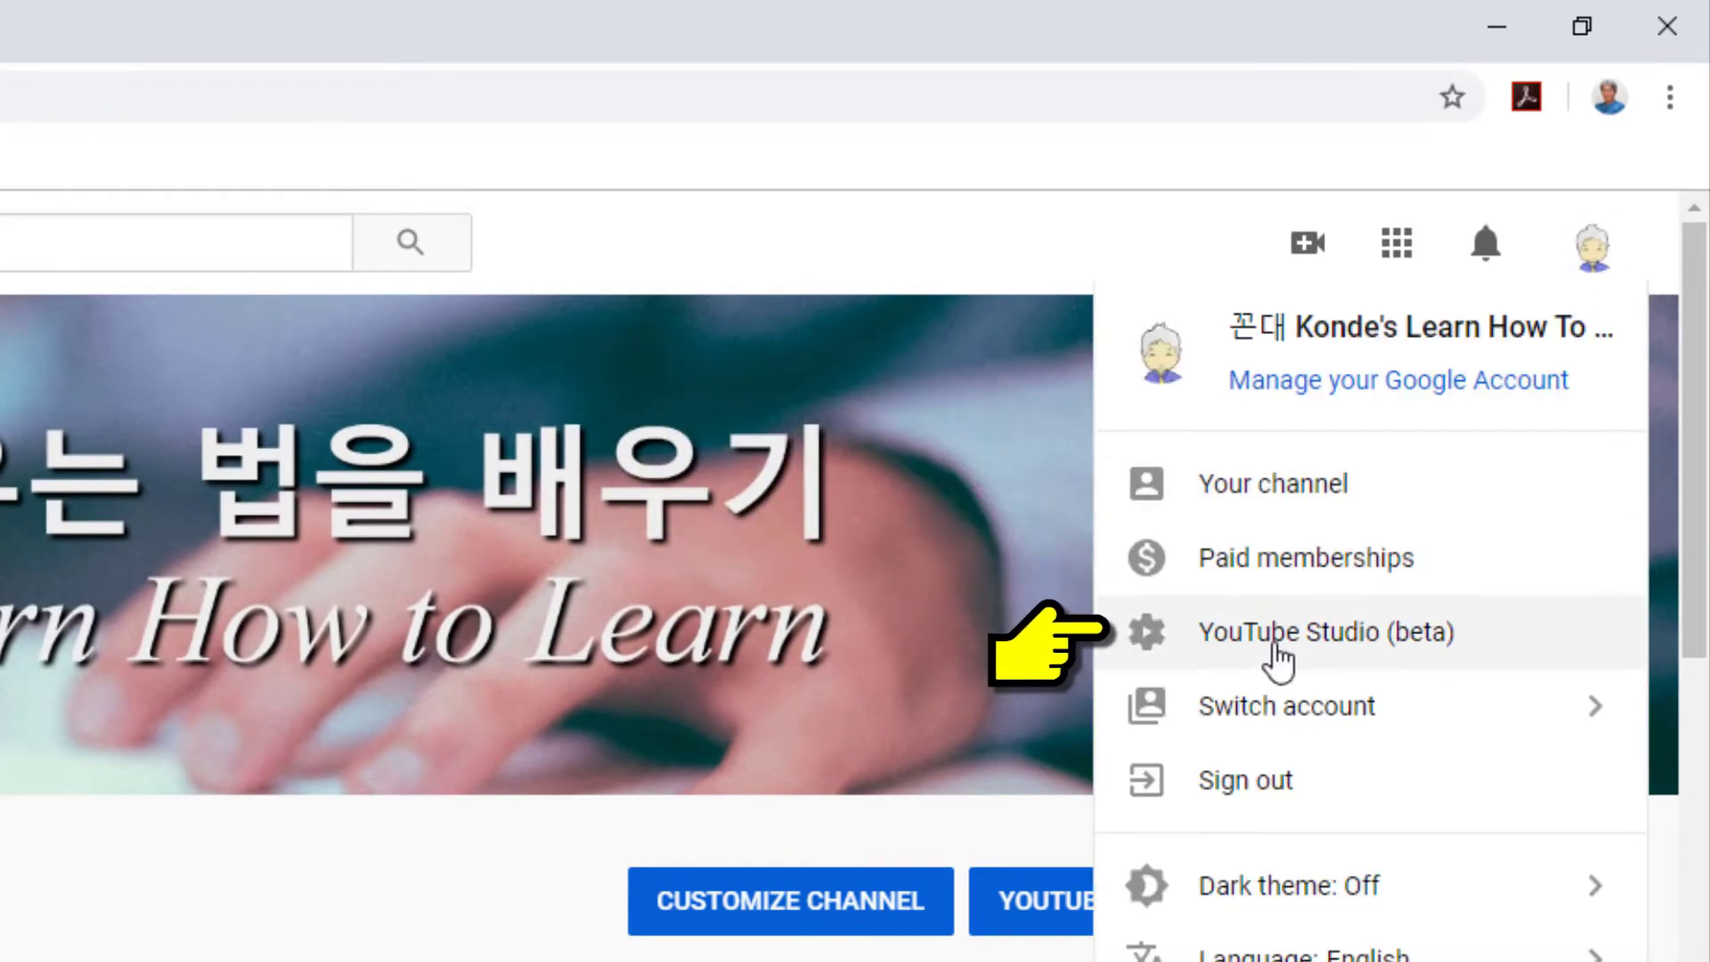
pyautogui.click(1279, 658)
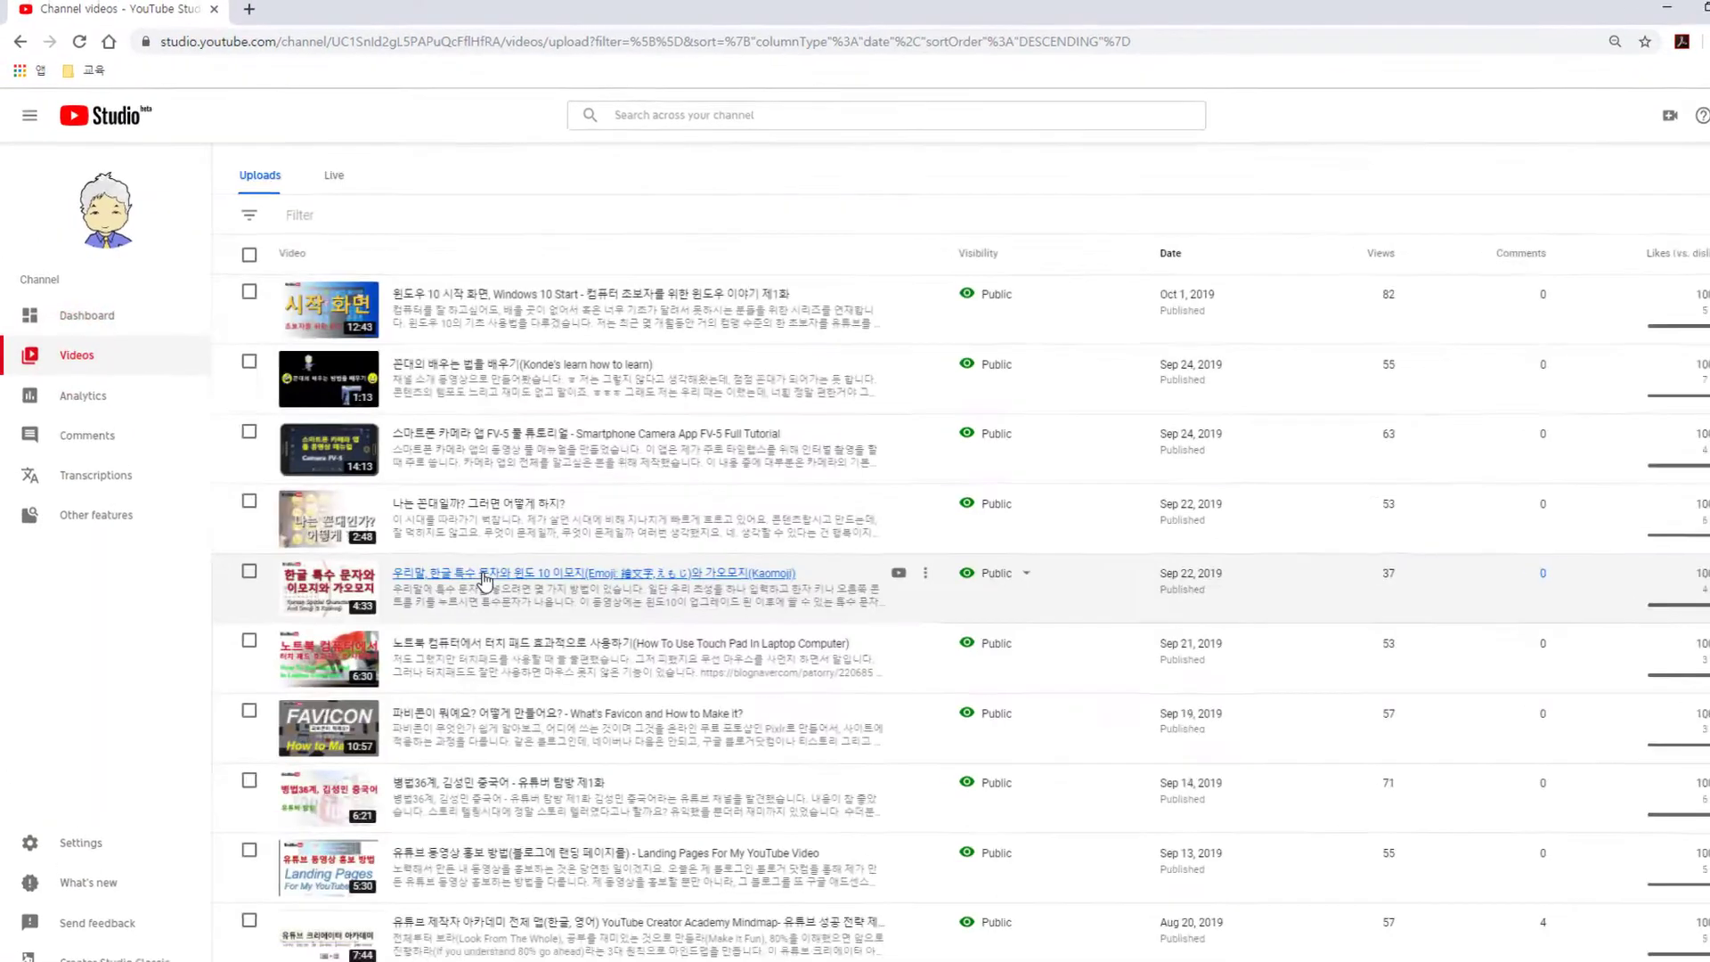
pyautogui.click(467, 563)
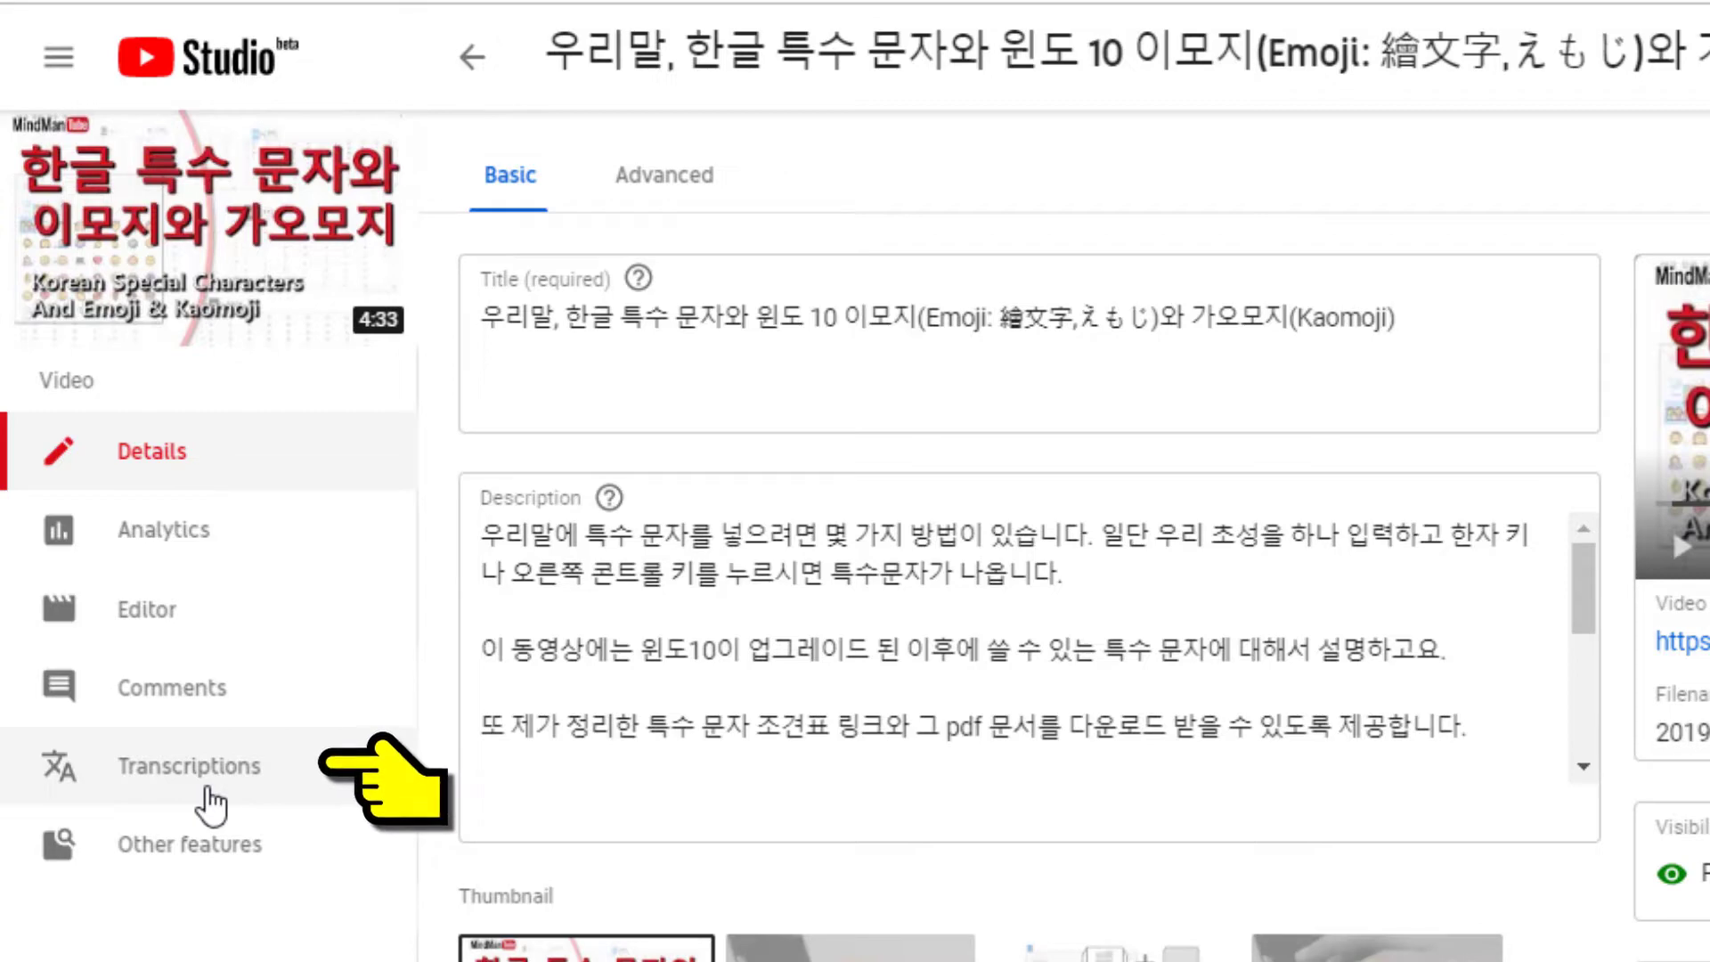
pyautogui.click(211, 806)
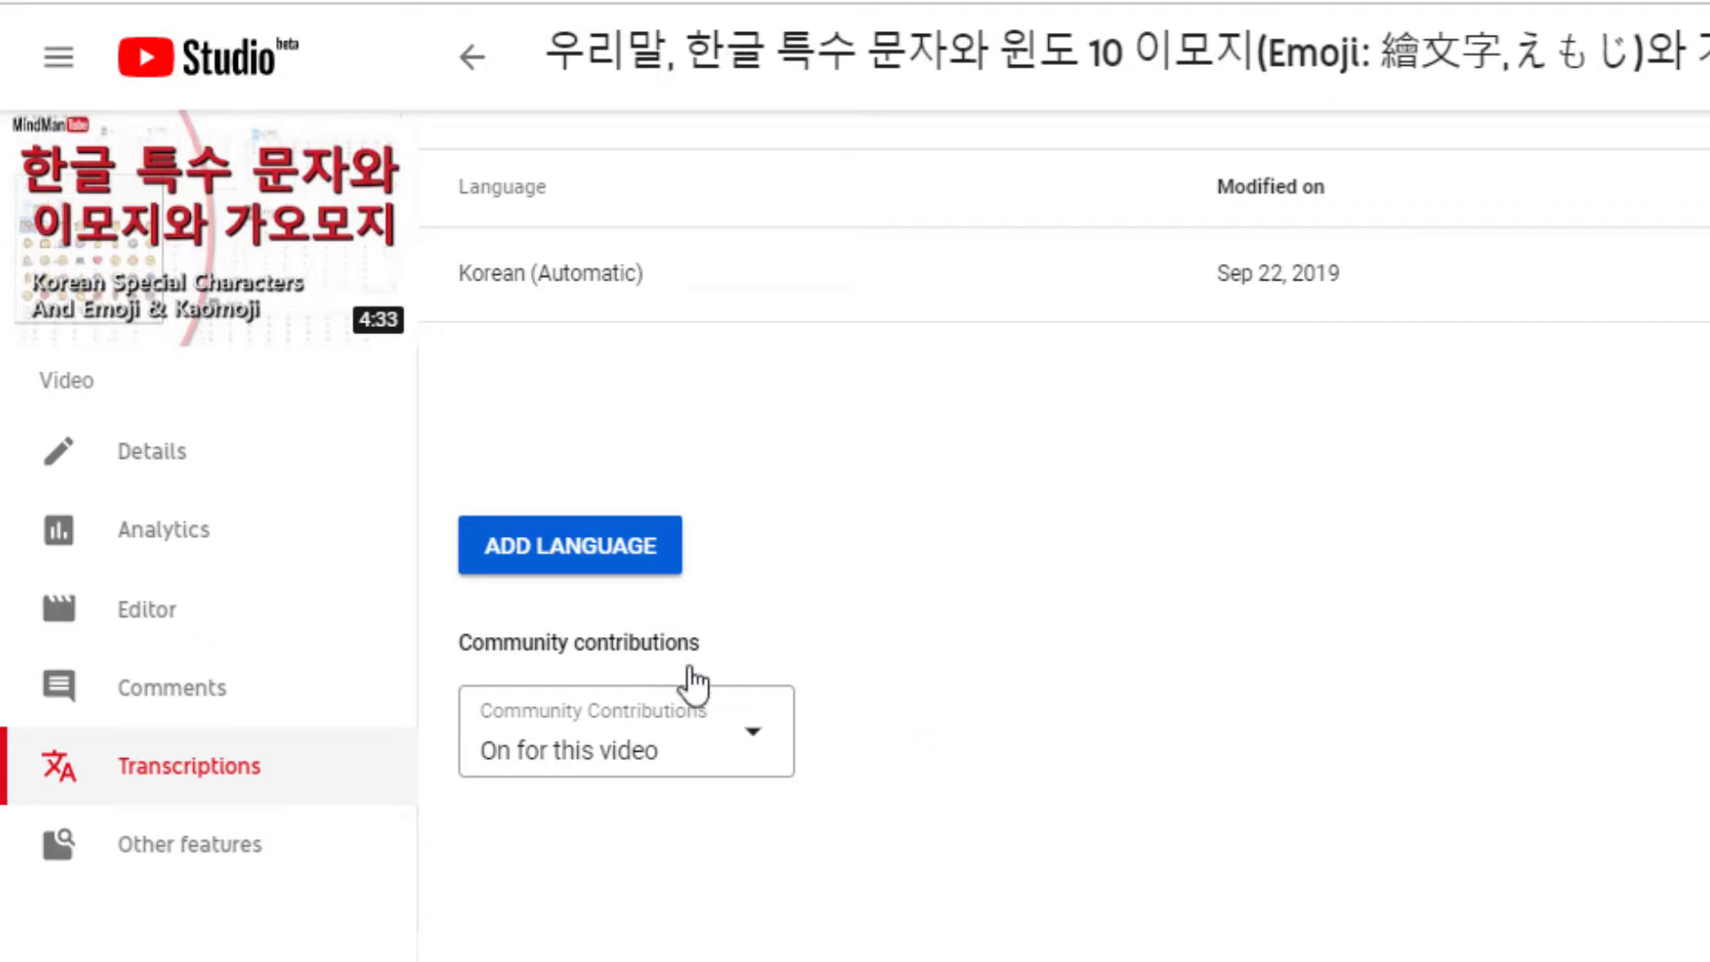
# Set community contributions to "On for this video" and open the automatic Korean subtitles for editing.
pyautogui.click(762, 748)
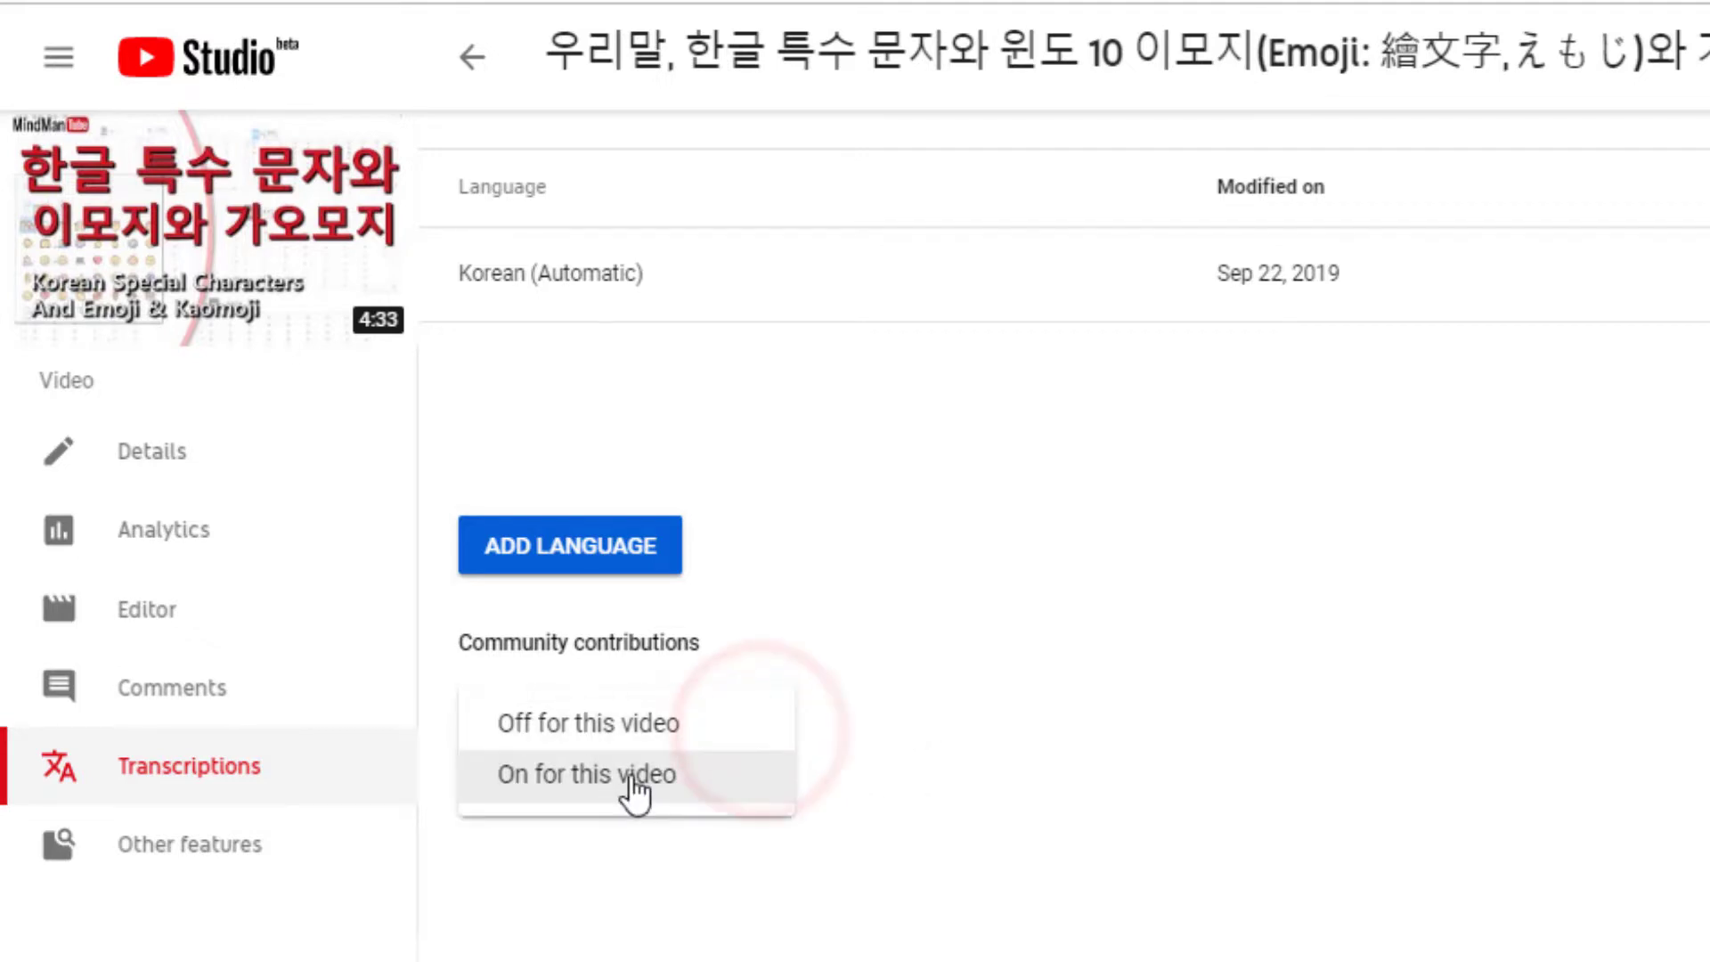
pyautogui.click(630, 775)
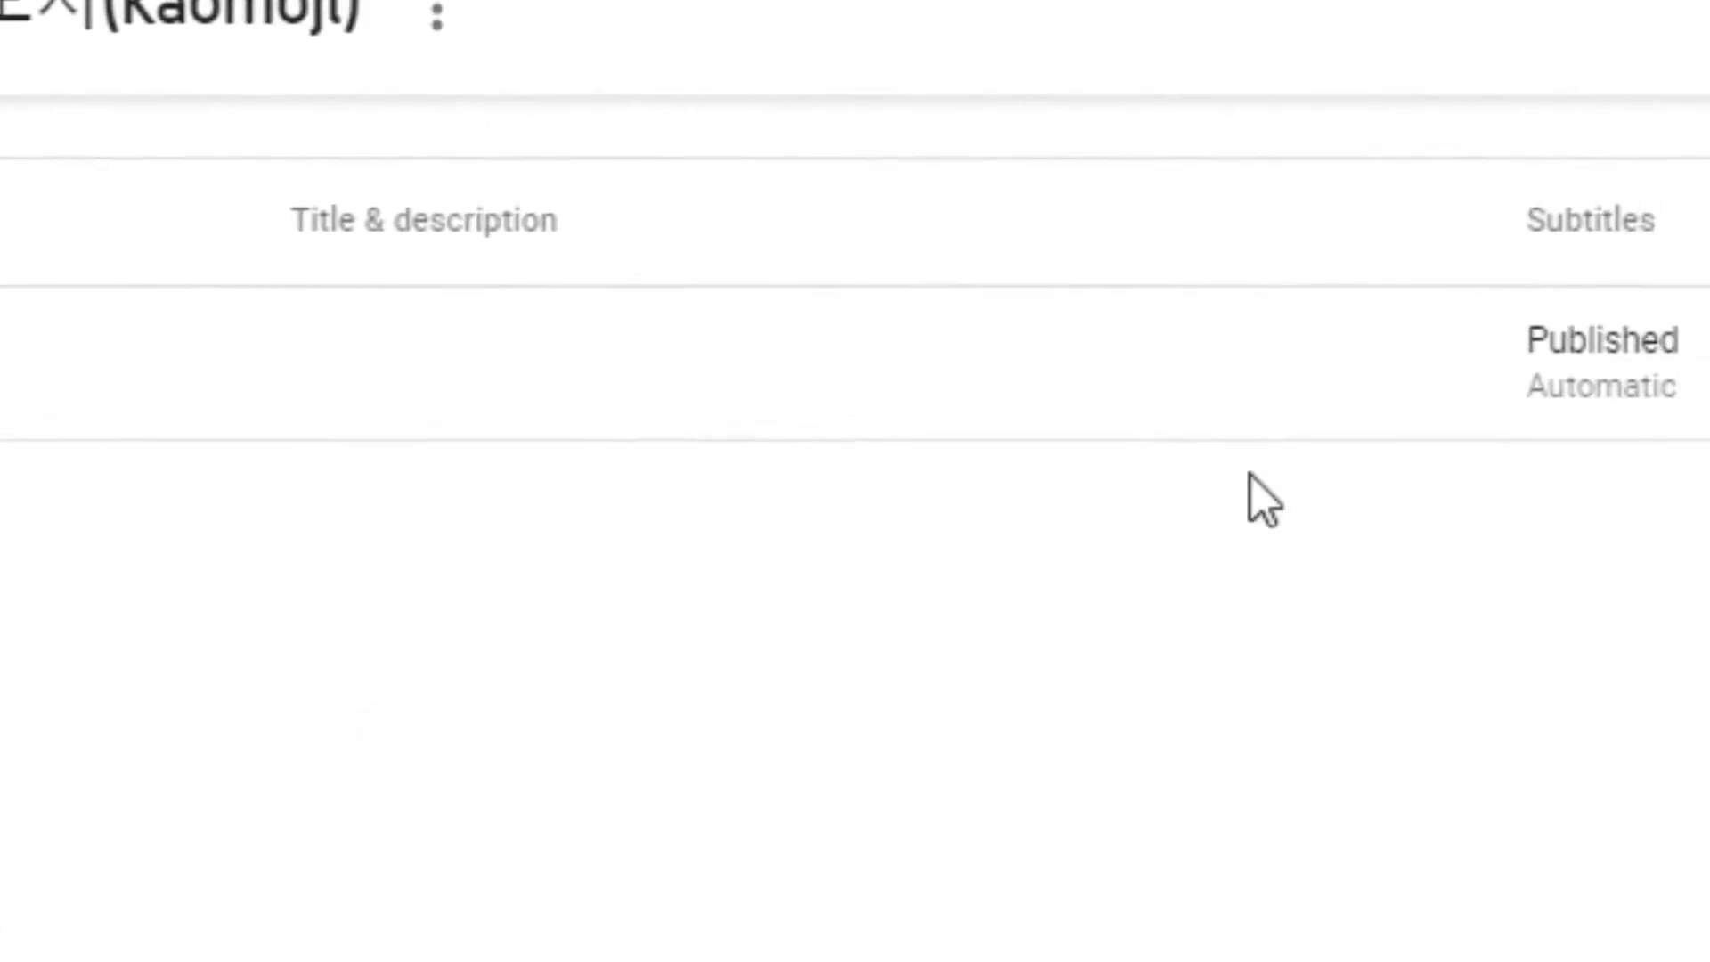
pyautogui.moveTo(1502, 432)
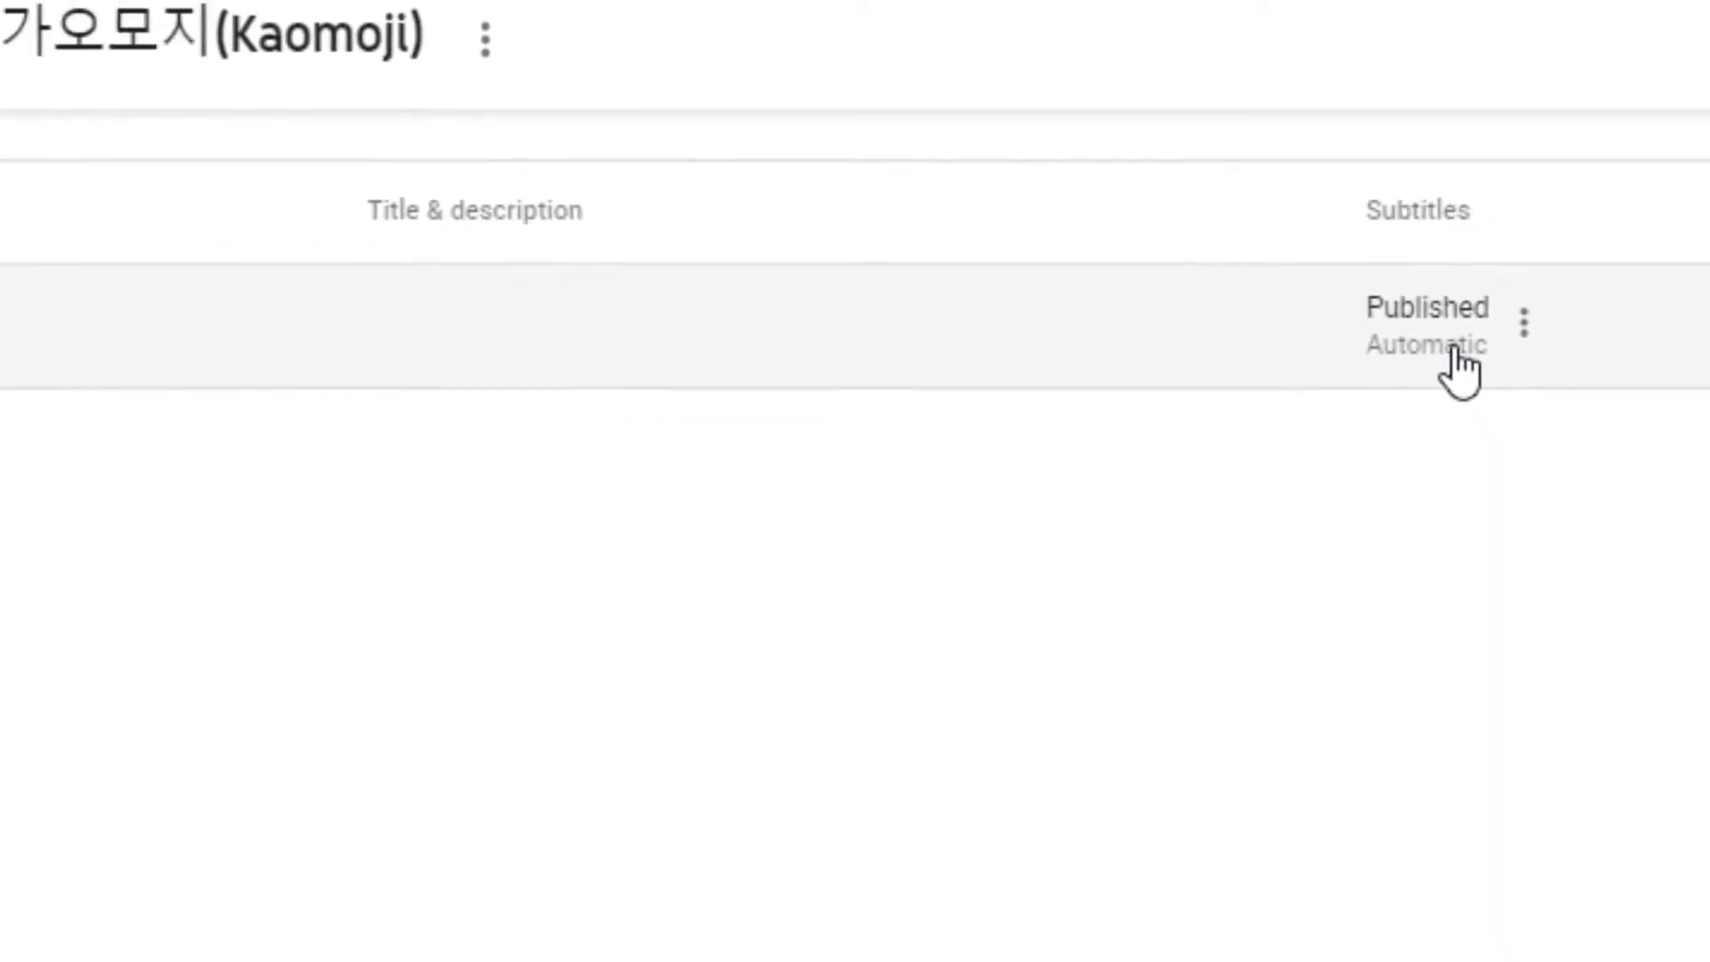
pyautogui.click(1497, 405)
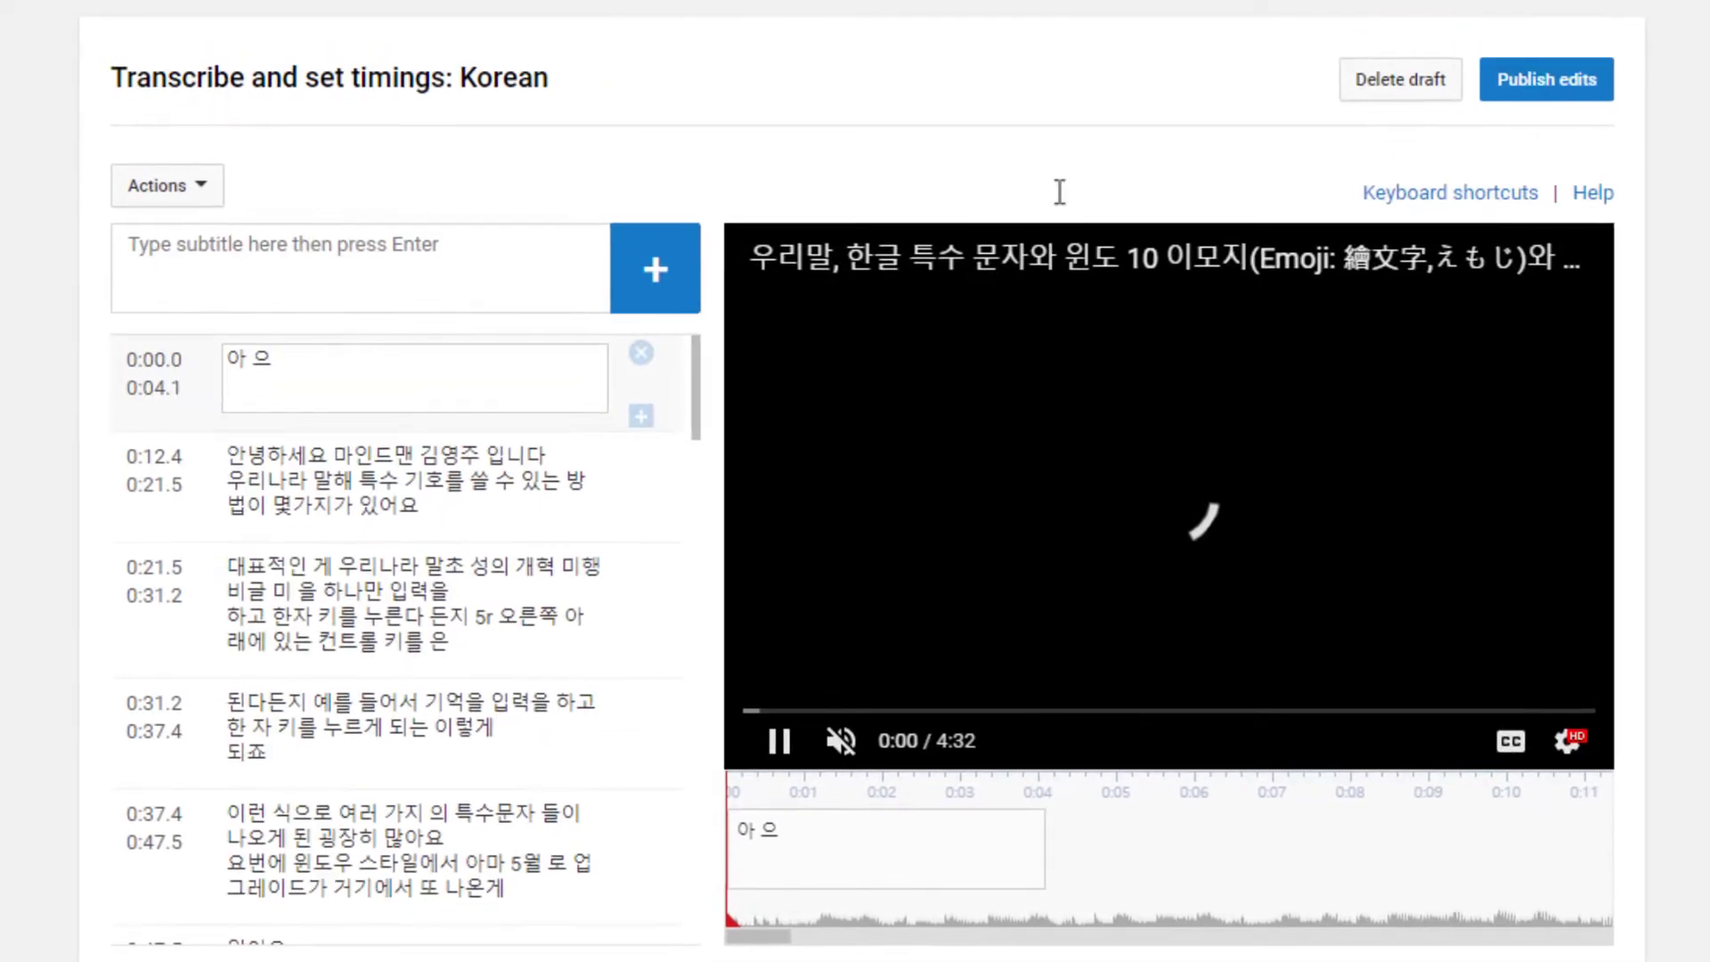
# Delete the "아 으" caption at 0:00.0 and open the 0:12.4 caption for editing.
pyautogui.click(388, 374)
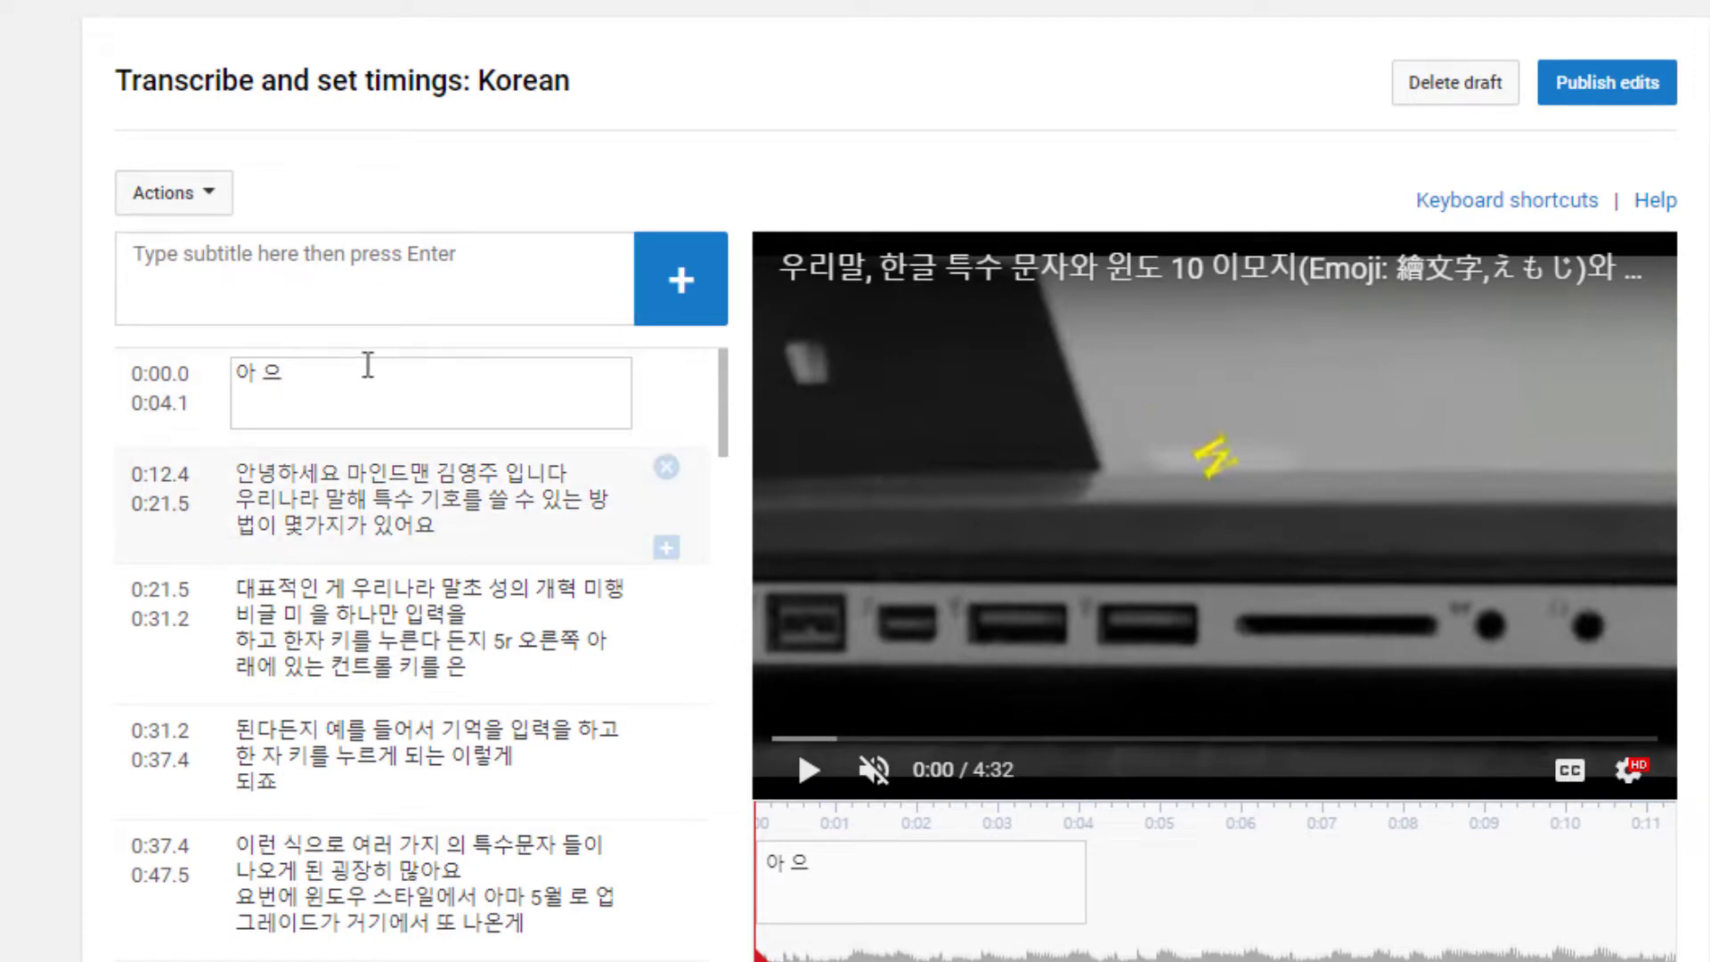
pyautogui.click(666, 370)
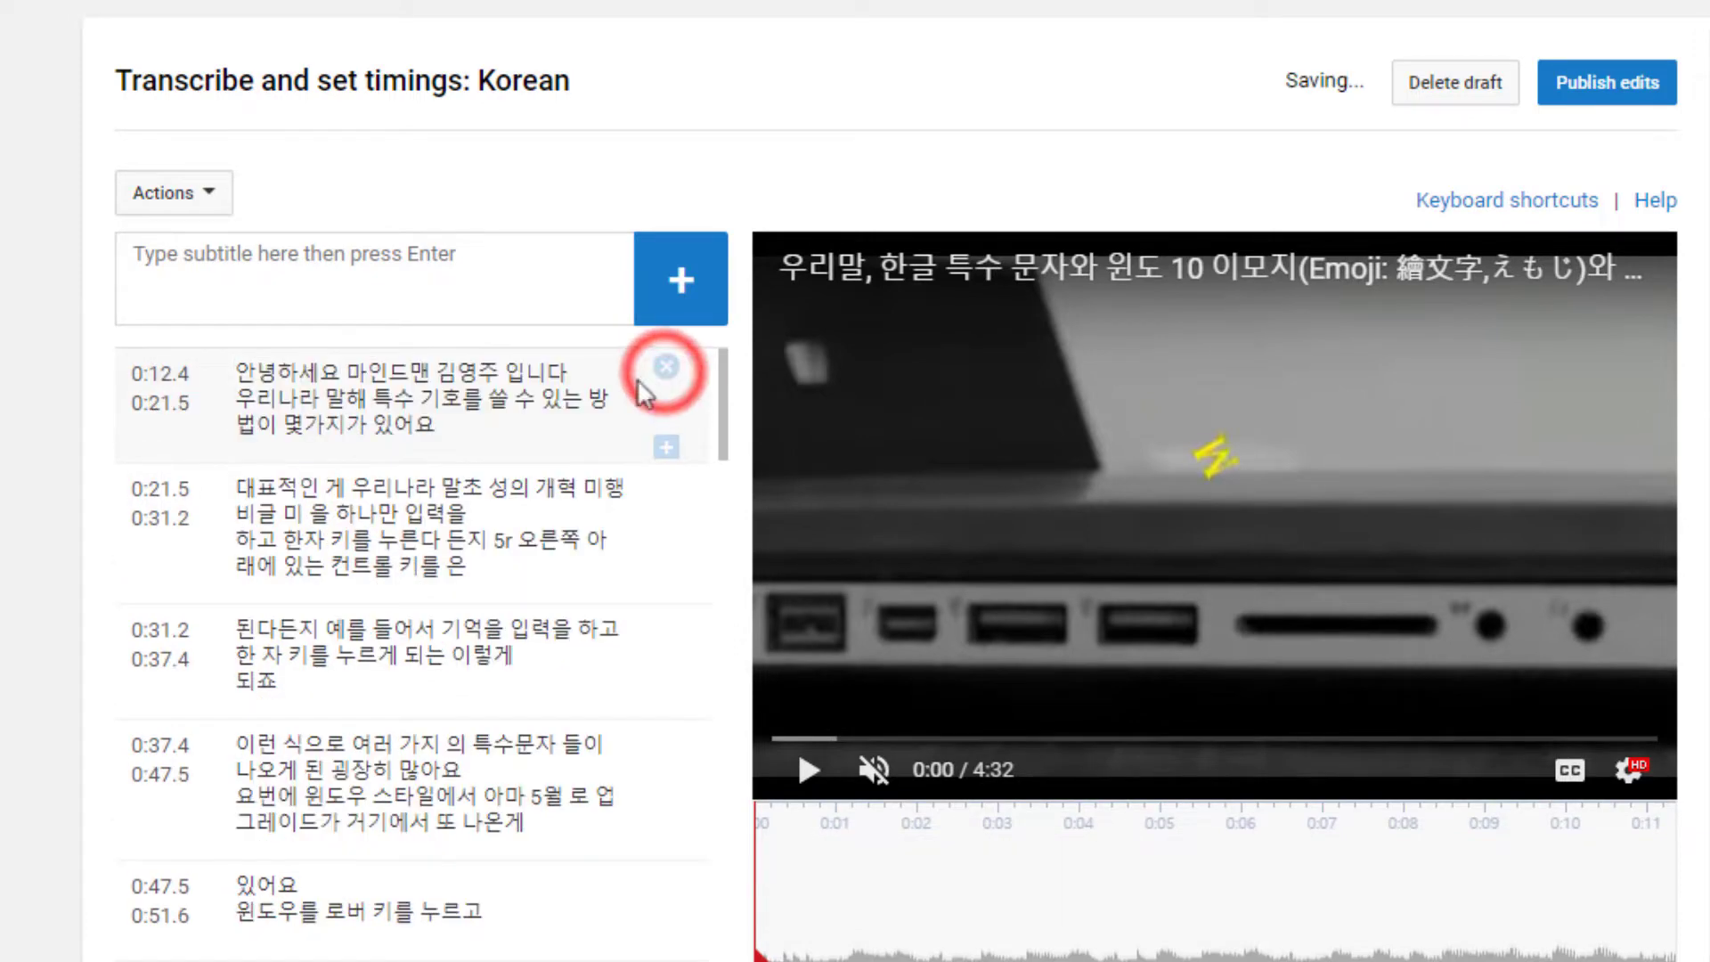
pyautogui.click(467, 430)
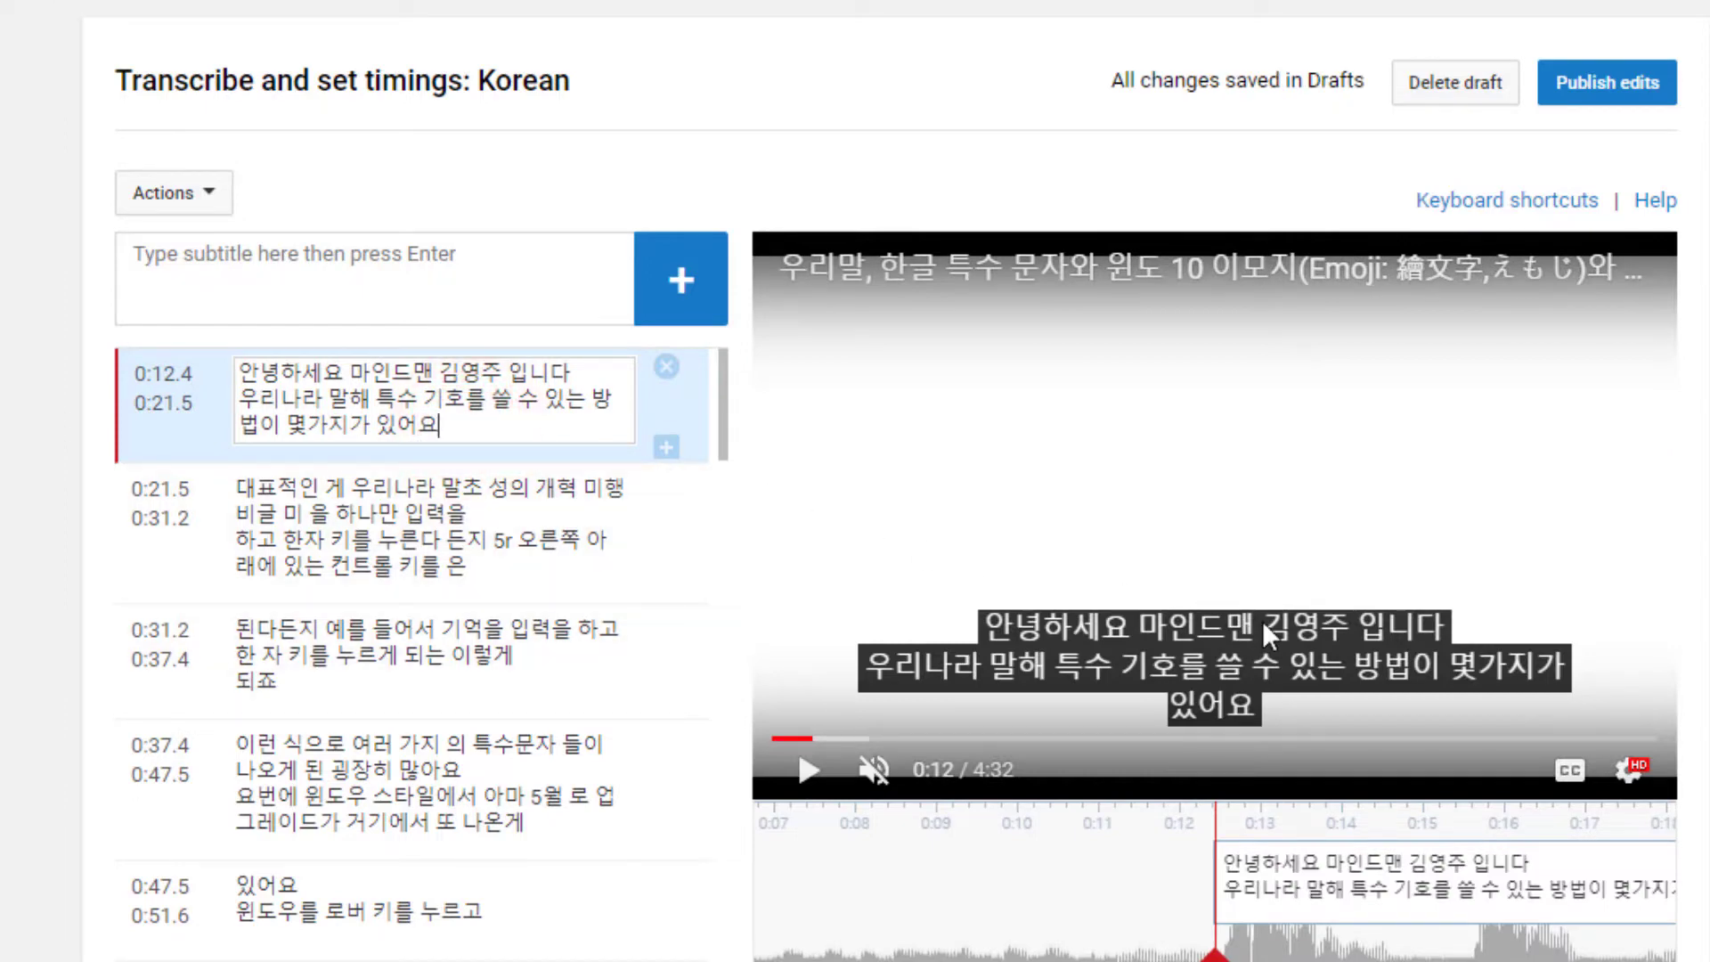
# Correct the speaker's name in the 0:12.4 caption, remove the space before "입니다" and end that sentence with a period.
pyautogui.click(489, 371)
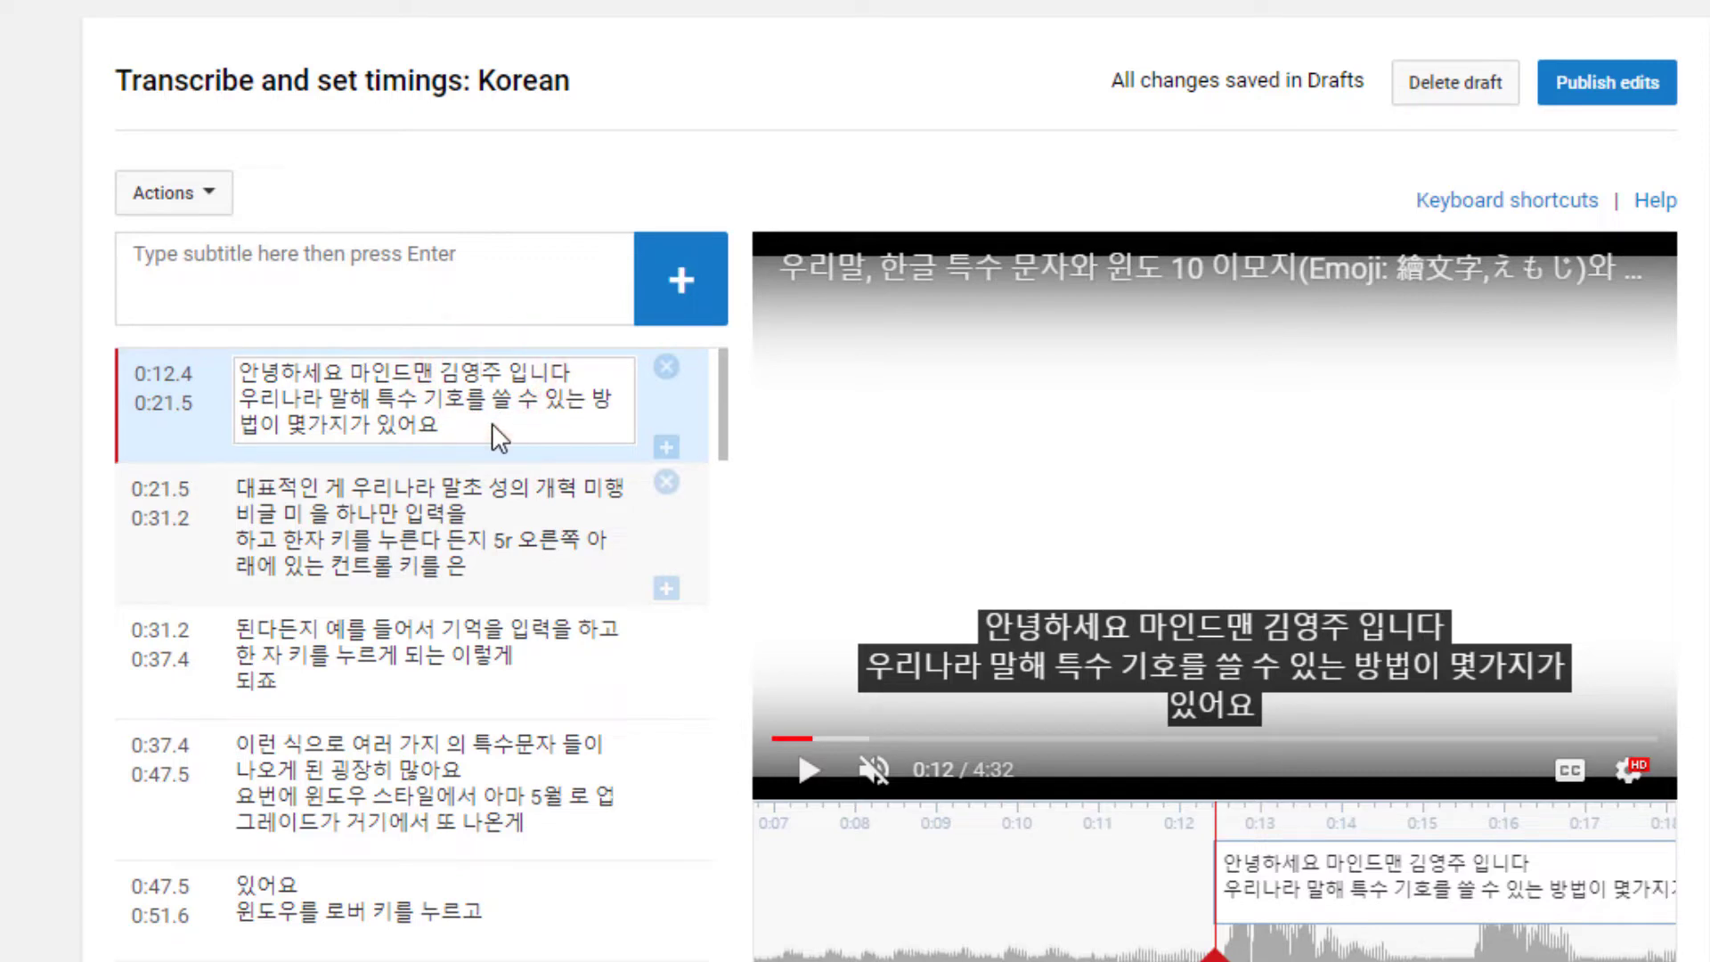
pyautogui.press('Delete')
pyautogui.write('진')
pyautogui.press('Delete')
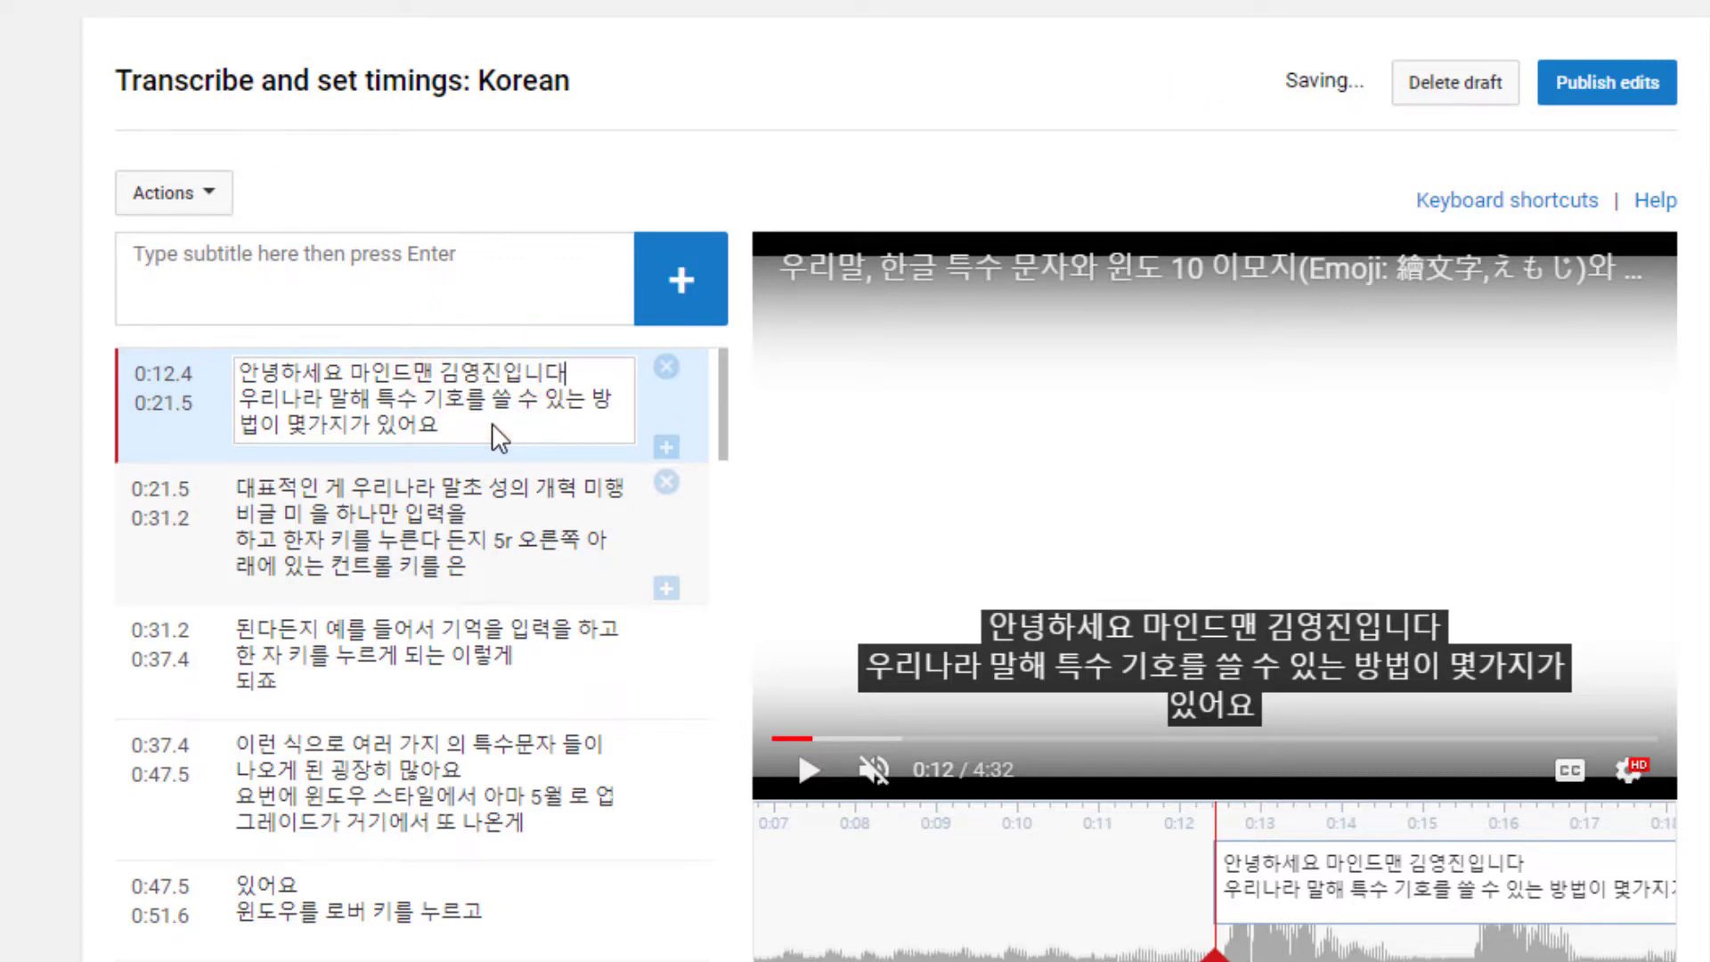
pyautogui.write('.')
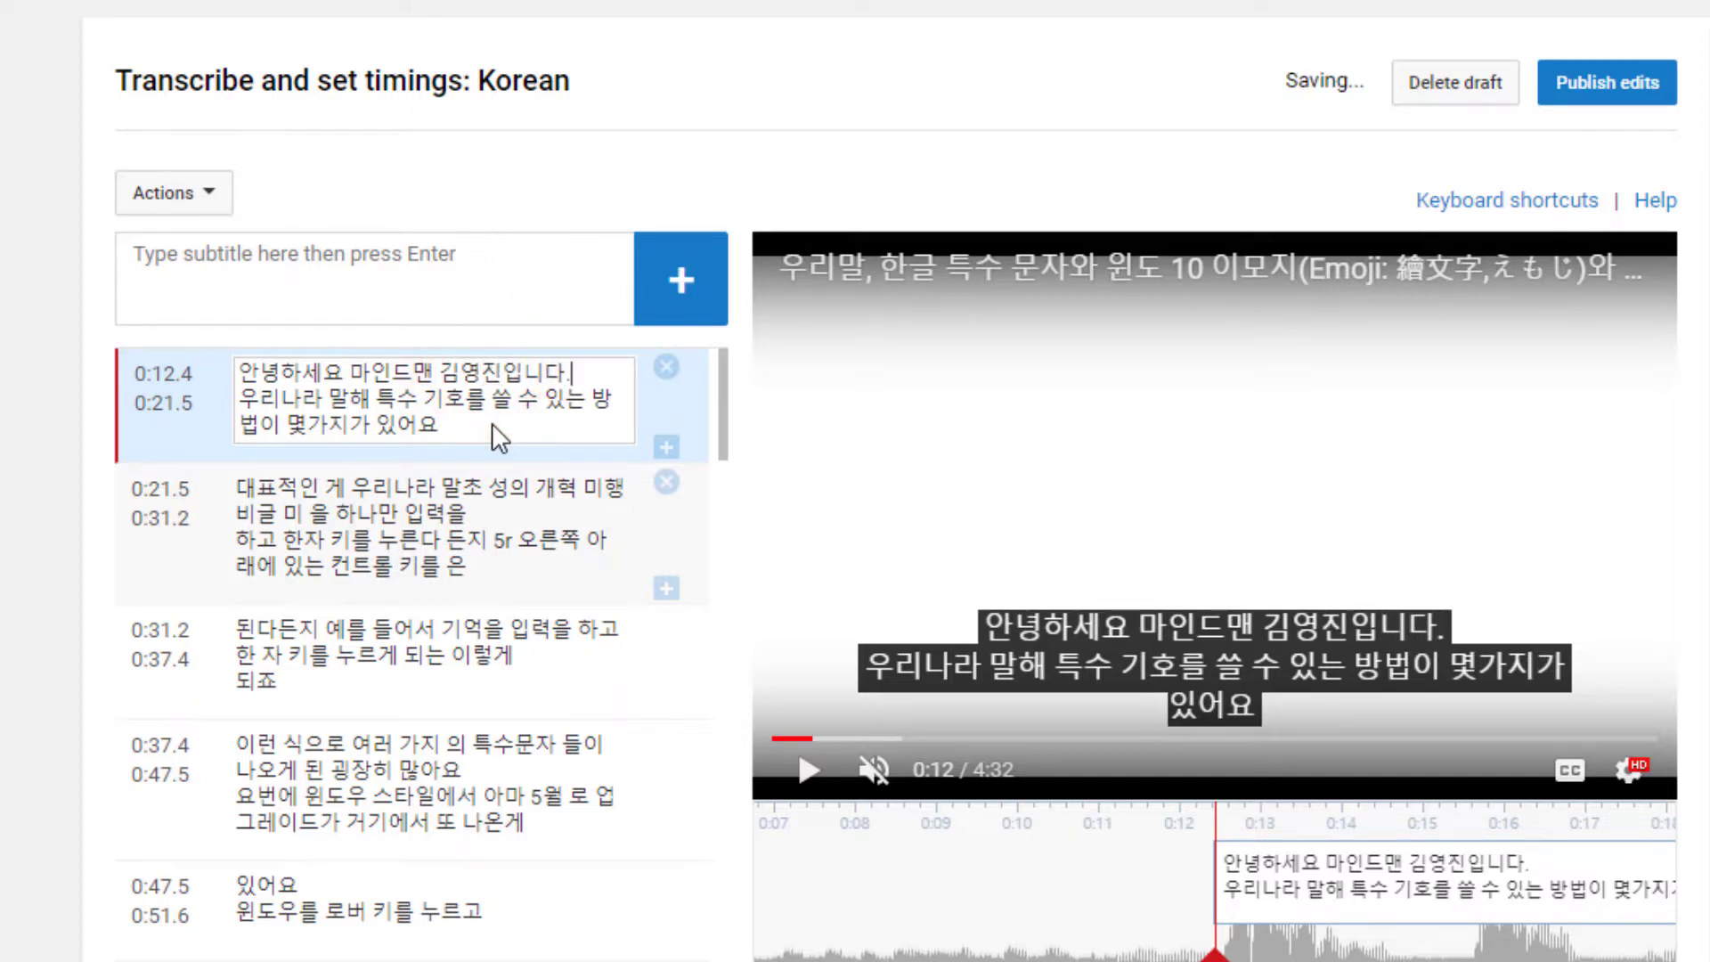
# Change "말해" to "말에" in the 0:12.4 caption, end it with a period, and open the 0:21.5 caption for editing.
pyautogui.click(351, 400)
pyautogui.press('Delete')
pyautogui.write('에')
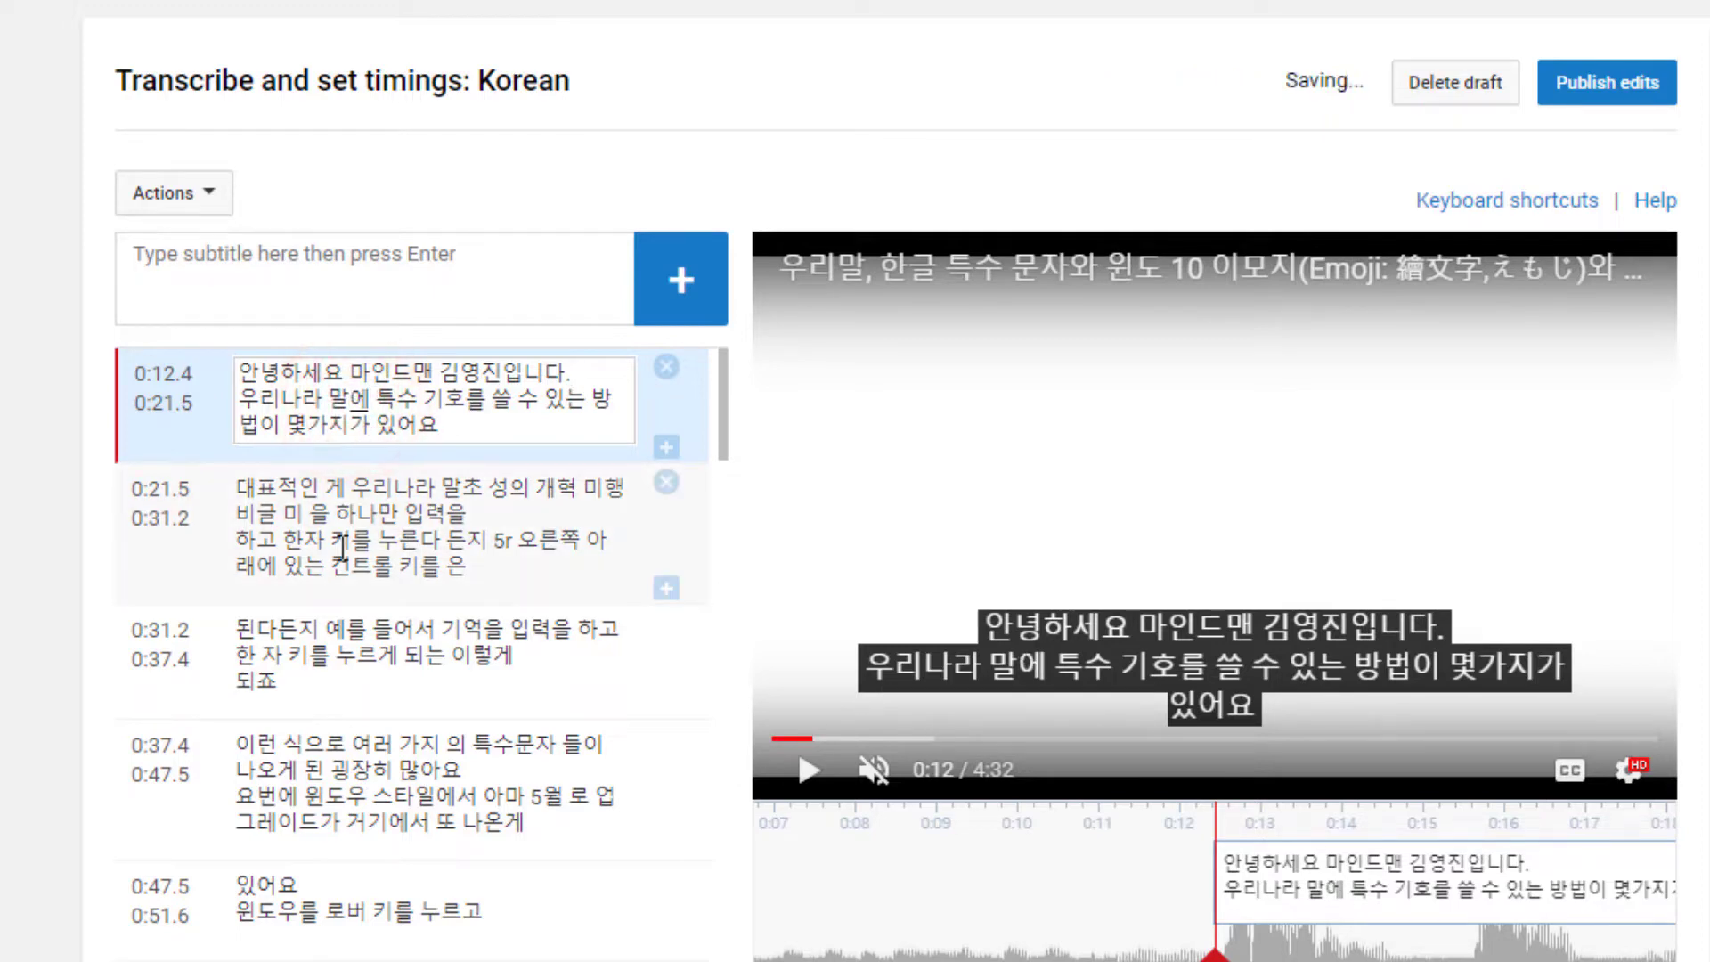
pyautogui.press('End')
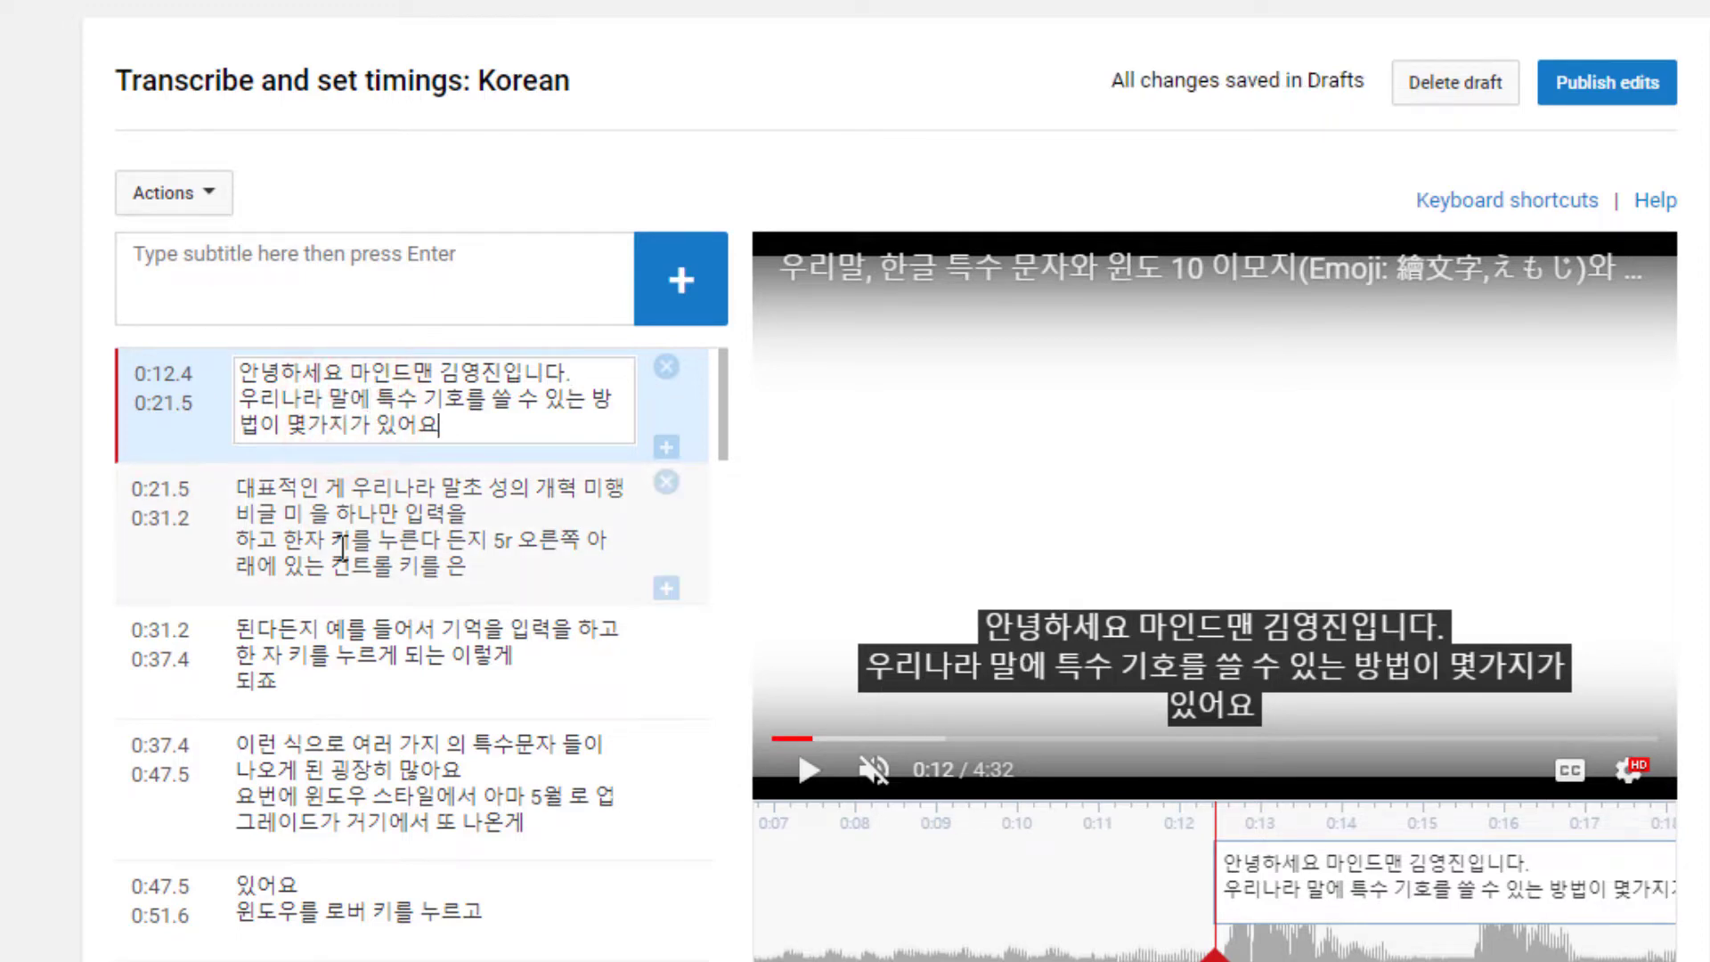
pyautogui.write('.')
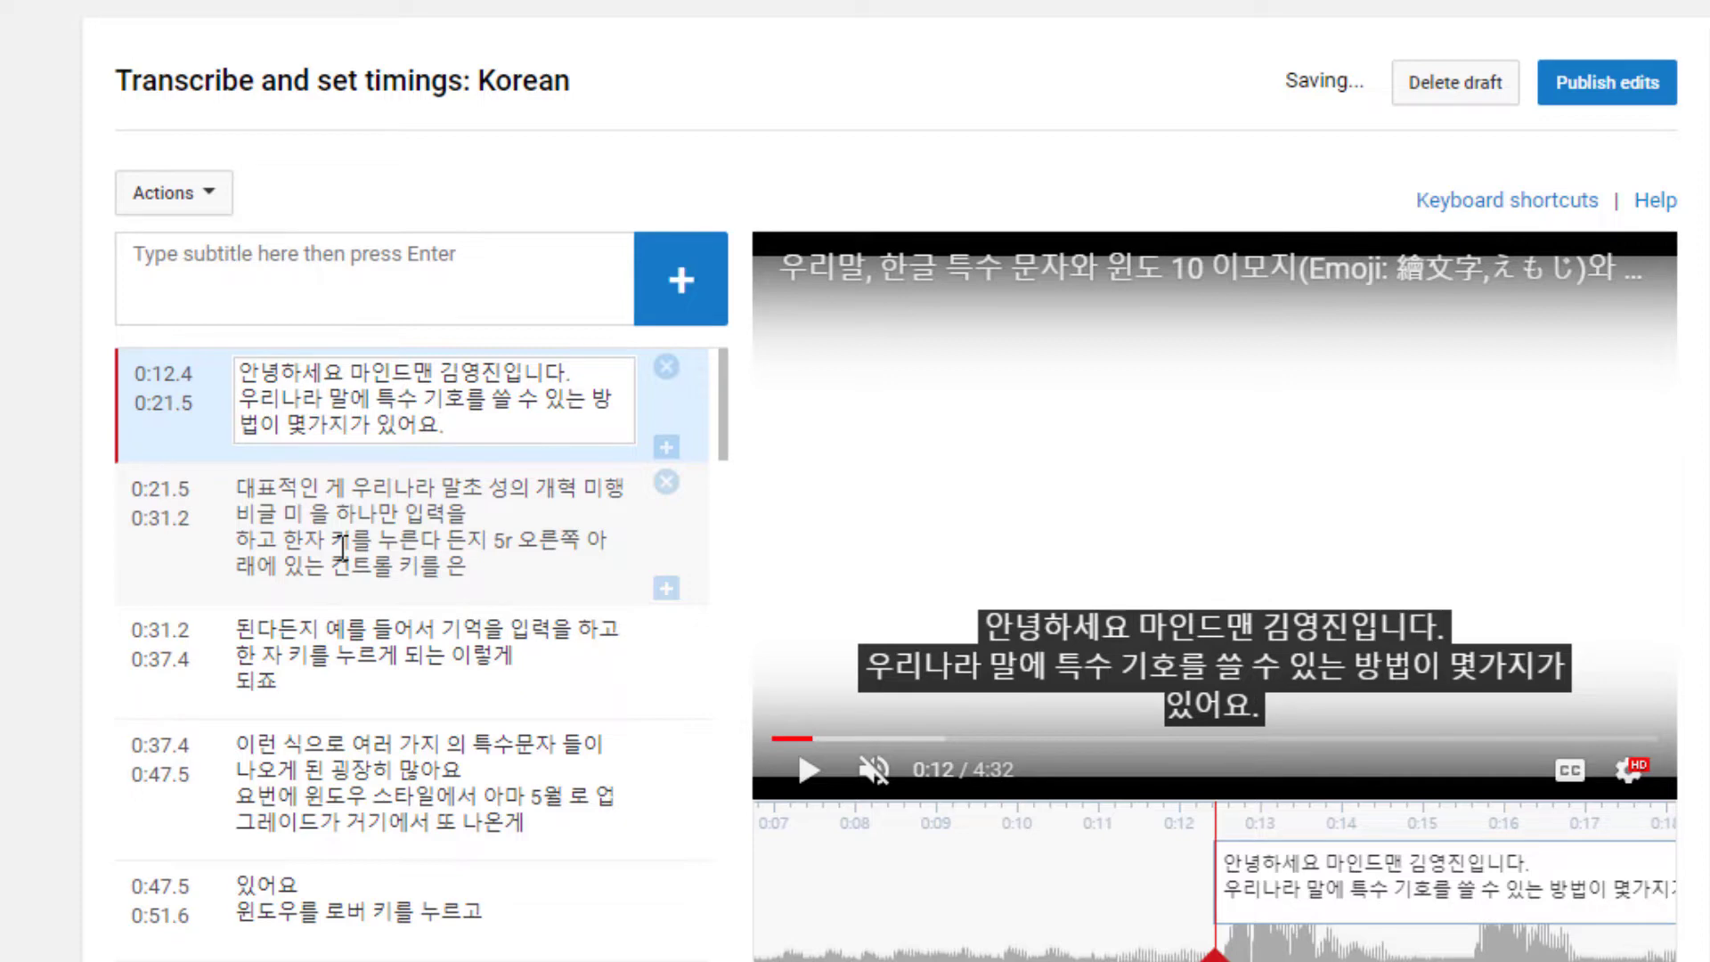
pyautogui.click(343, 547)
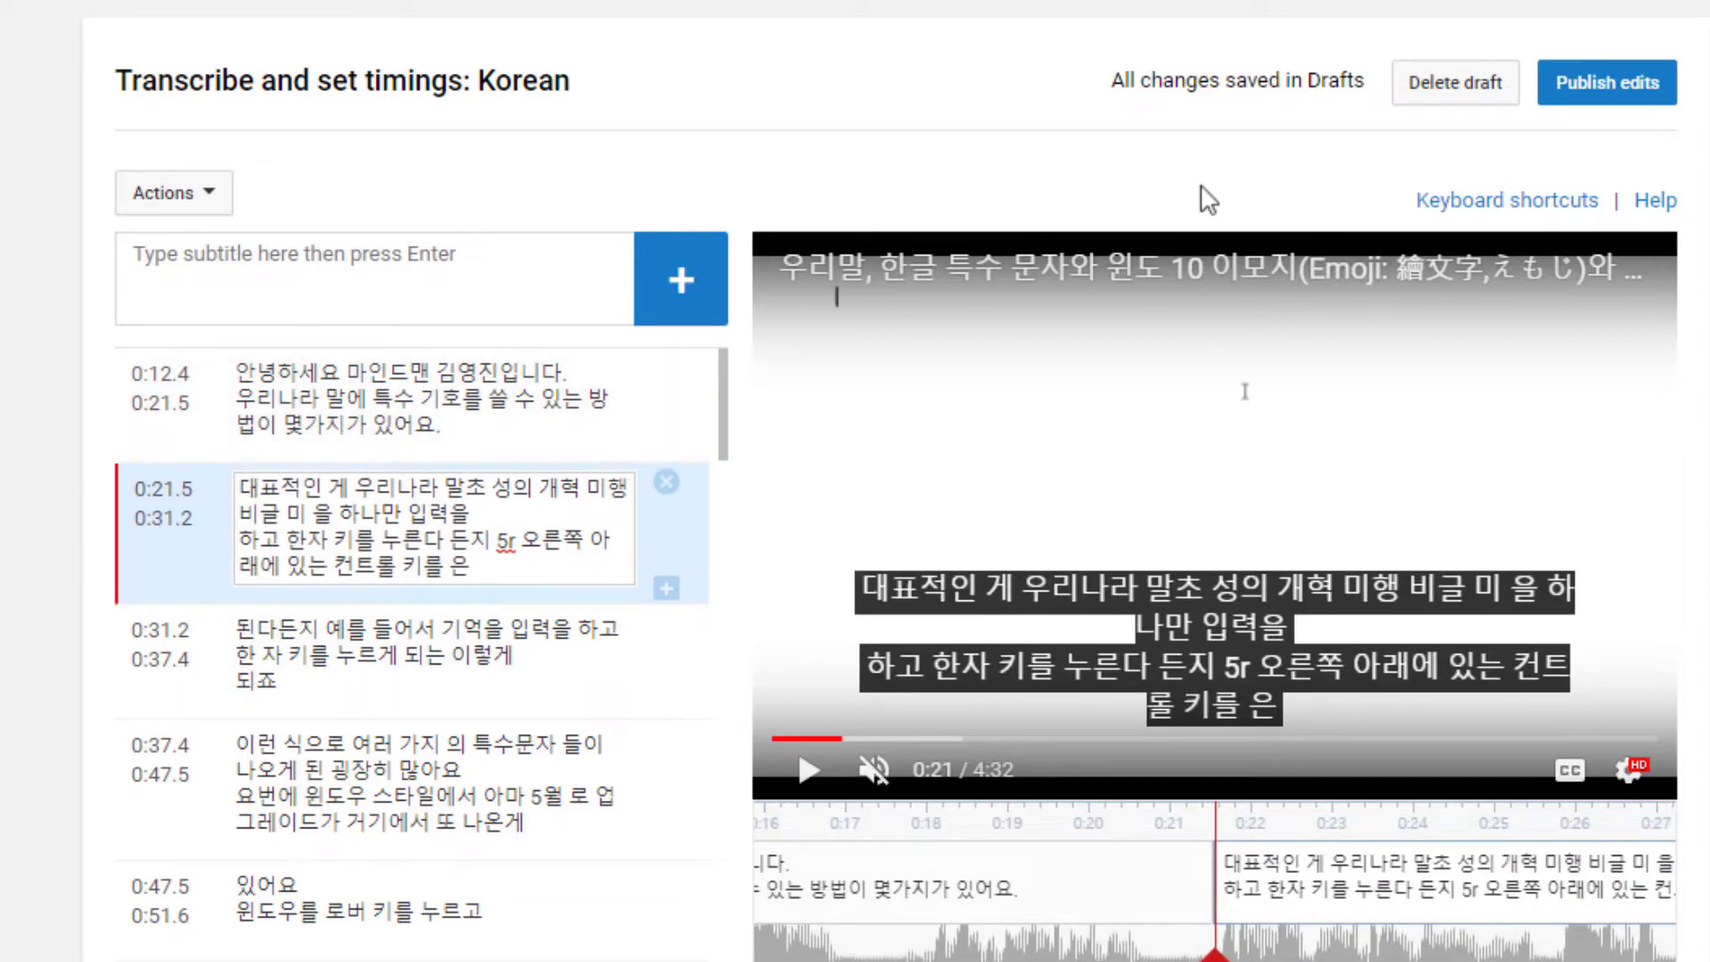
pyautogui.click(1586, 86)
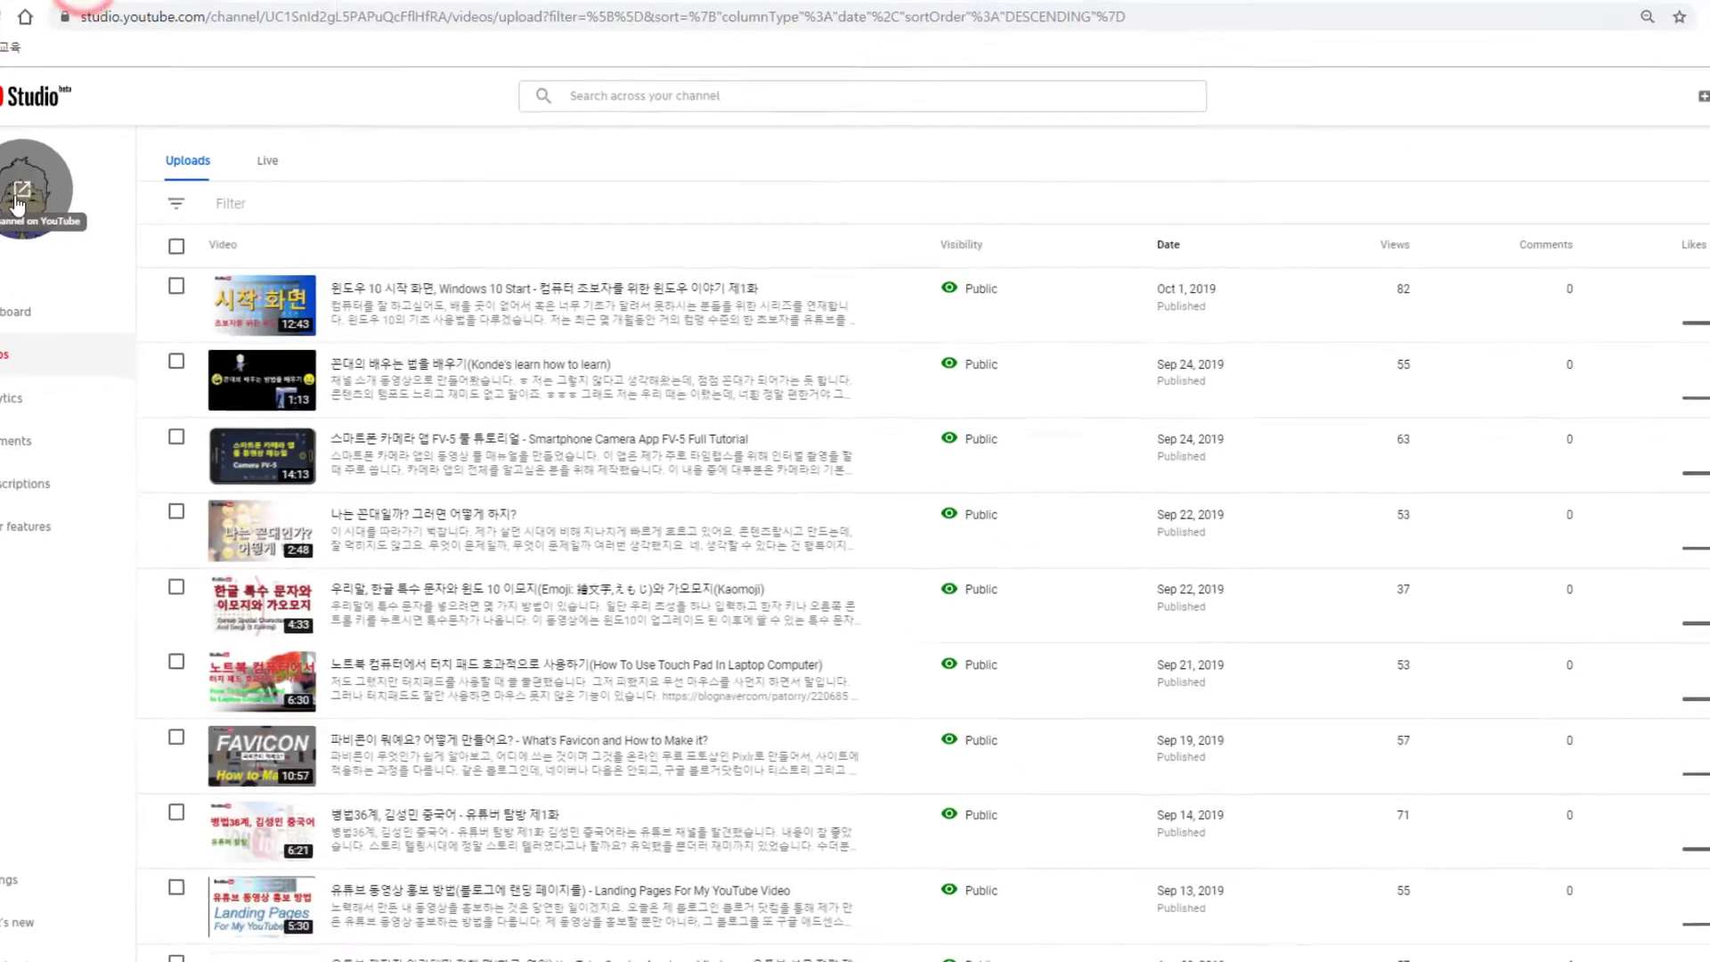
# View the channel's Windows 10 start screen video on YouTube, turn its captions on and off, and open its subtitle track options.
pyautogui.click(95, 209)
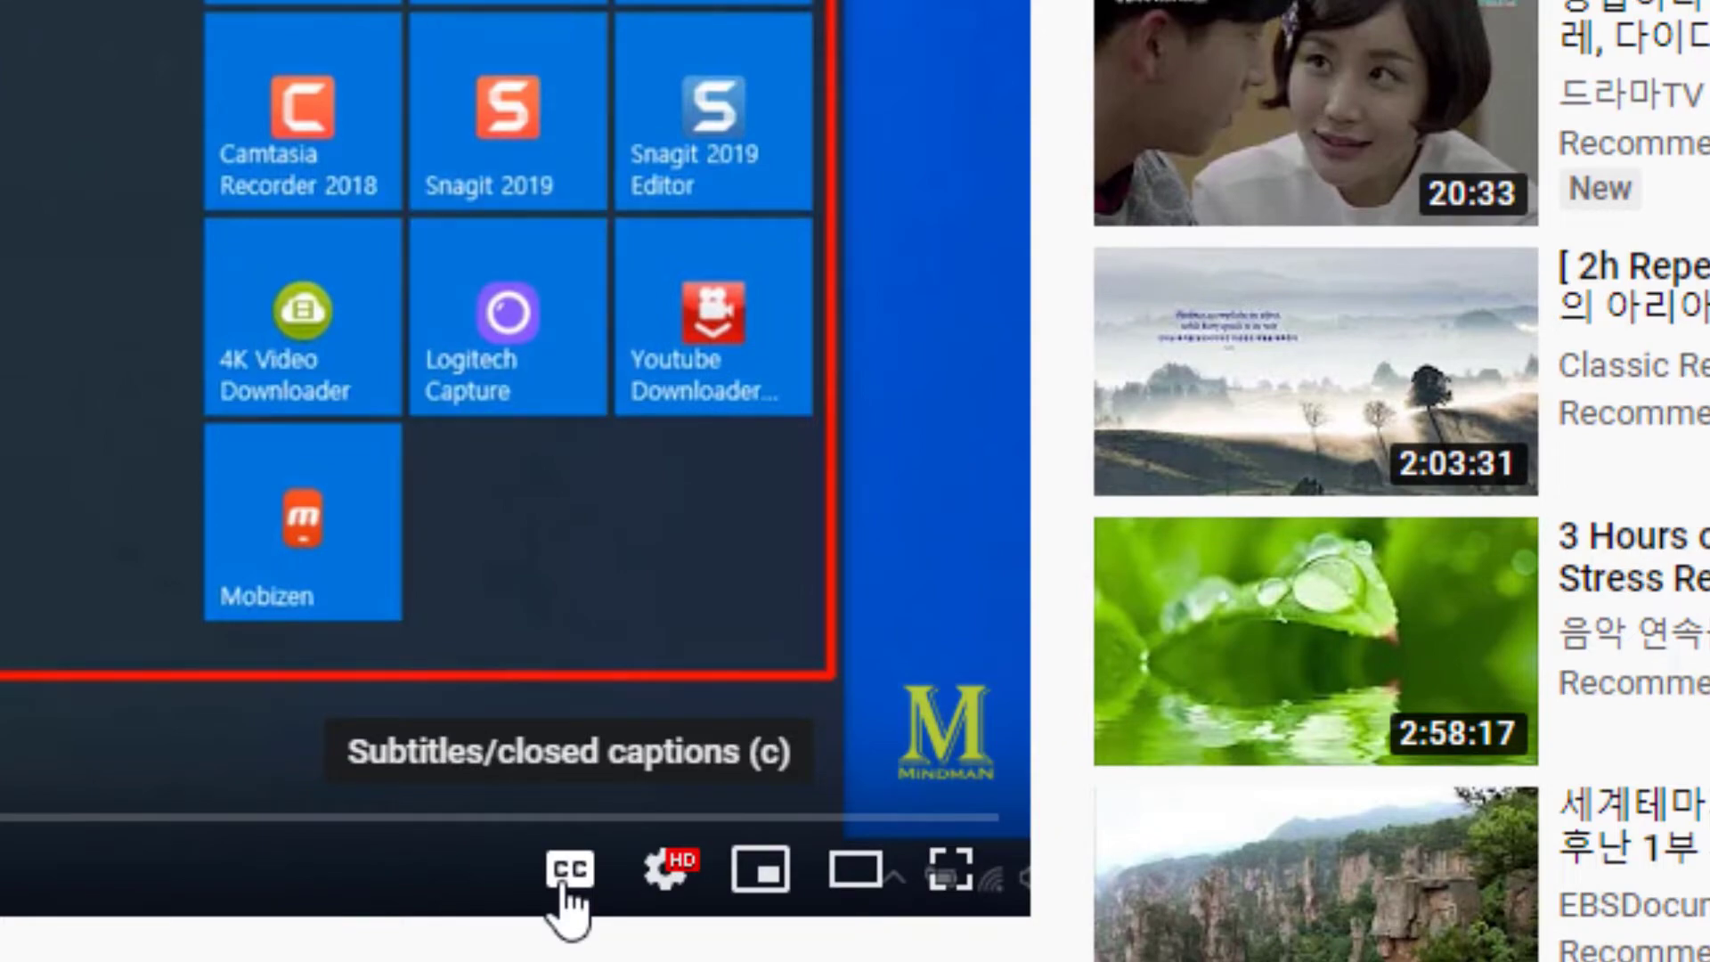
pyautogui.click(566, 878)
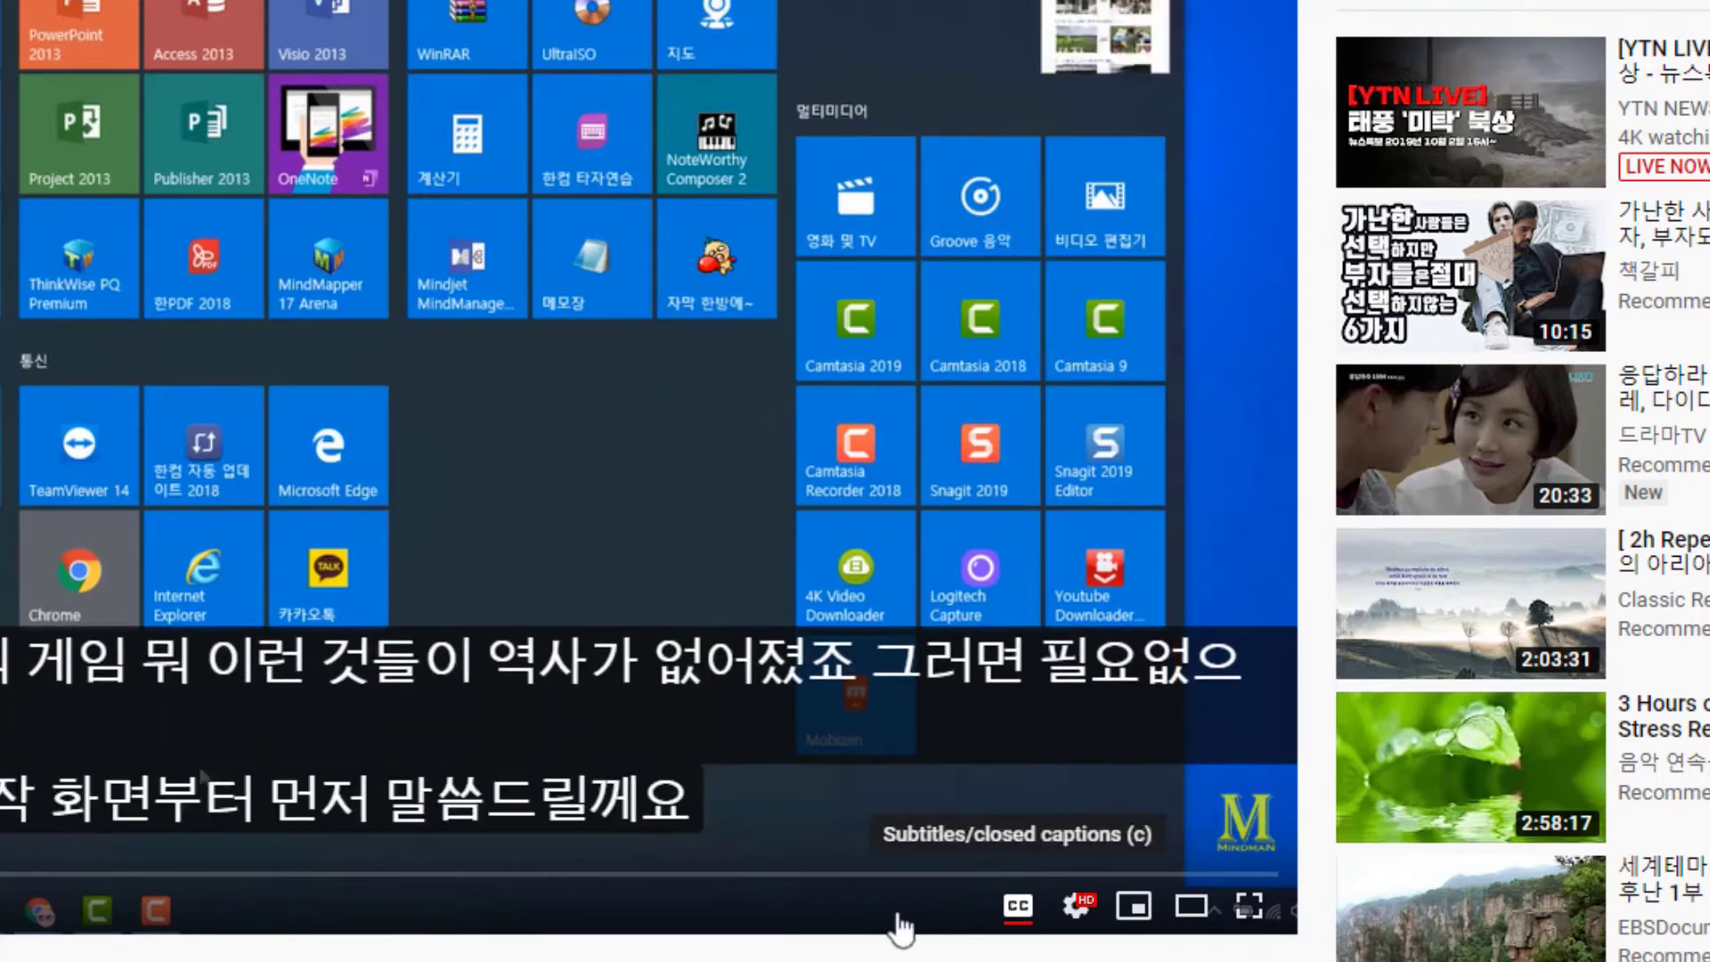
pyautogui.click(1018, 907)
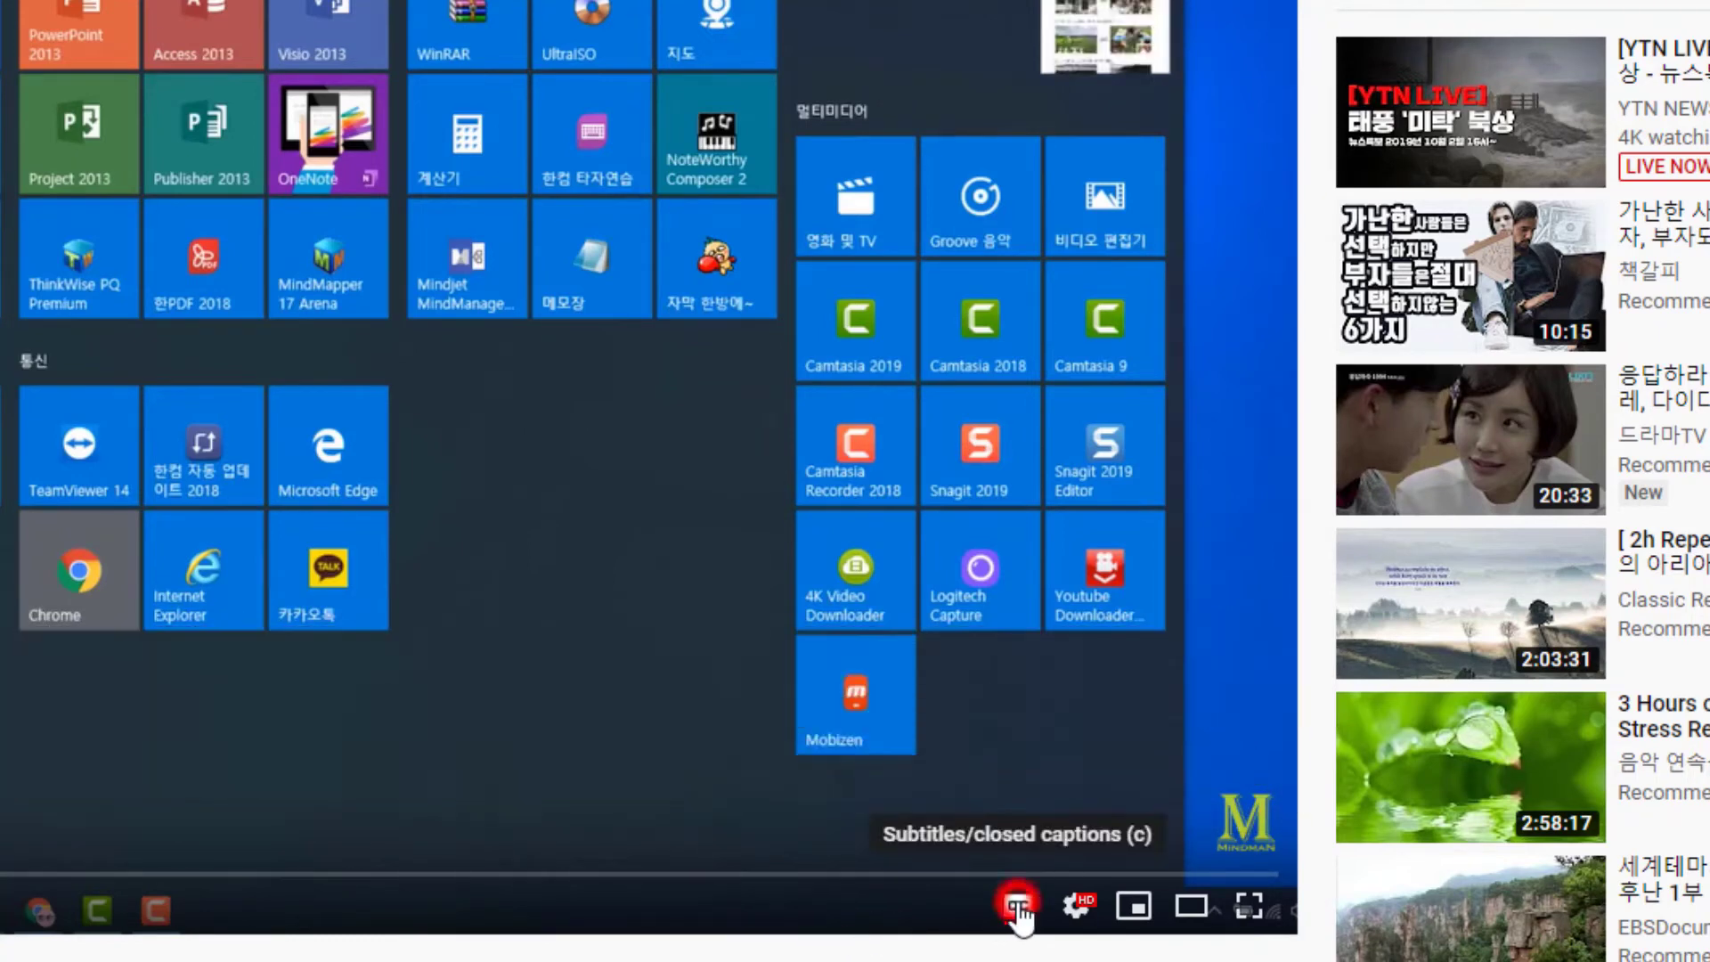
pyautogui.click(1076, 907)
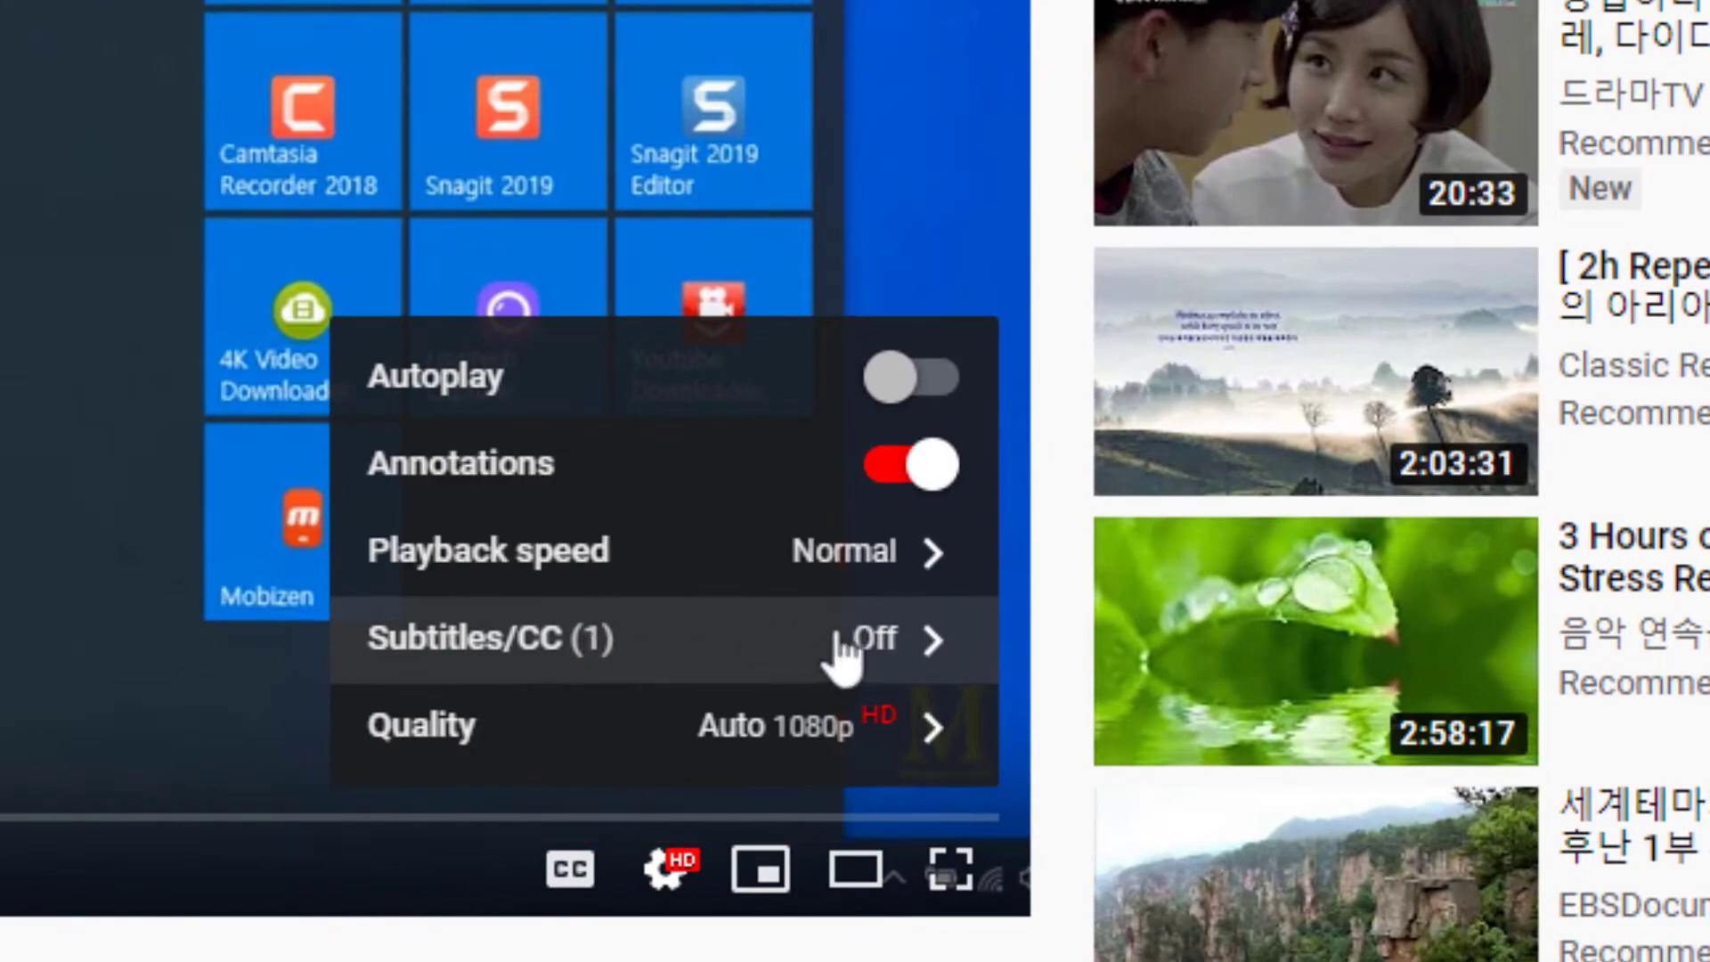
pyautogui.click(922, 643)
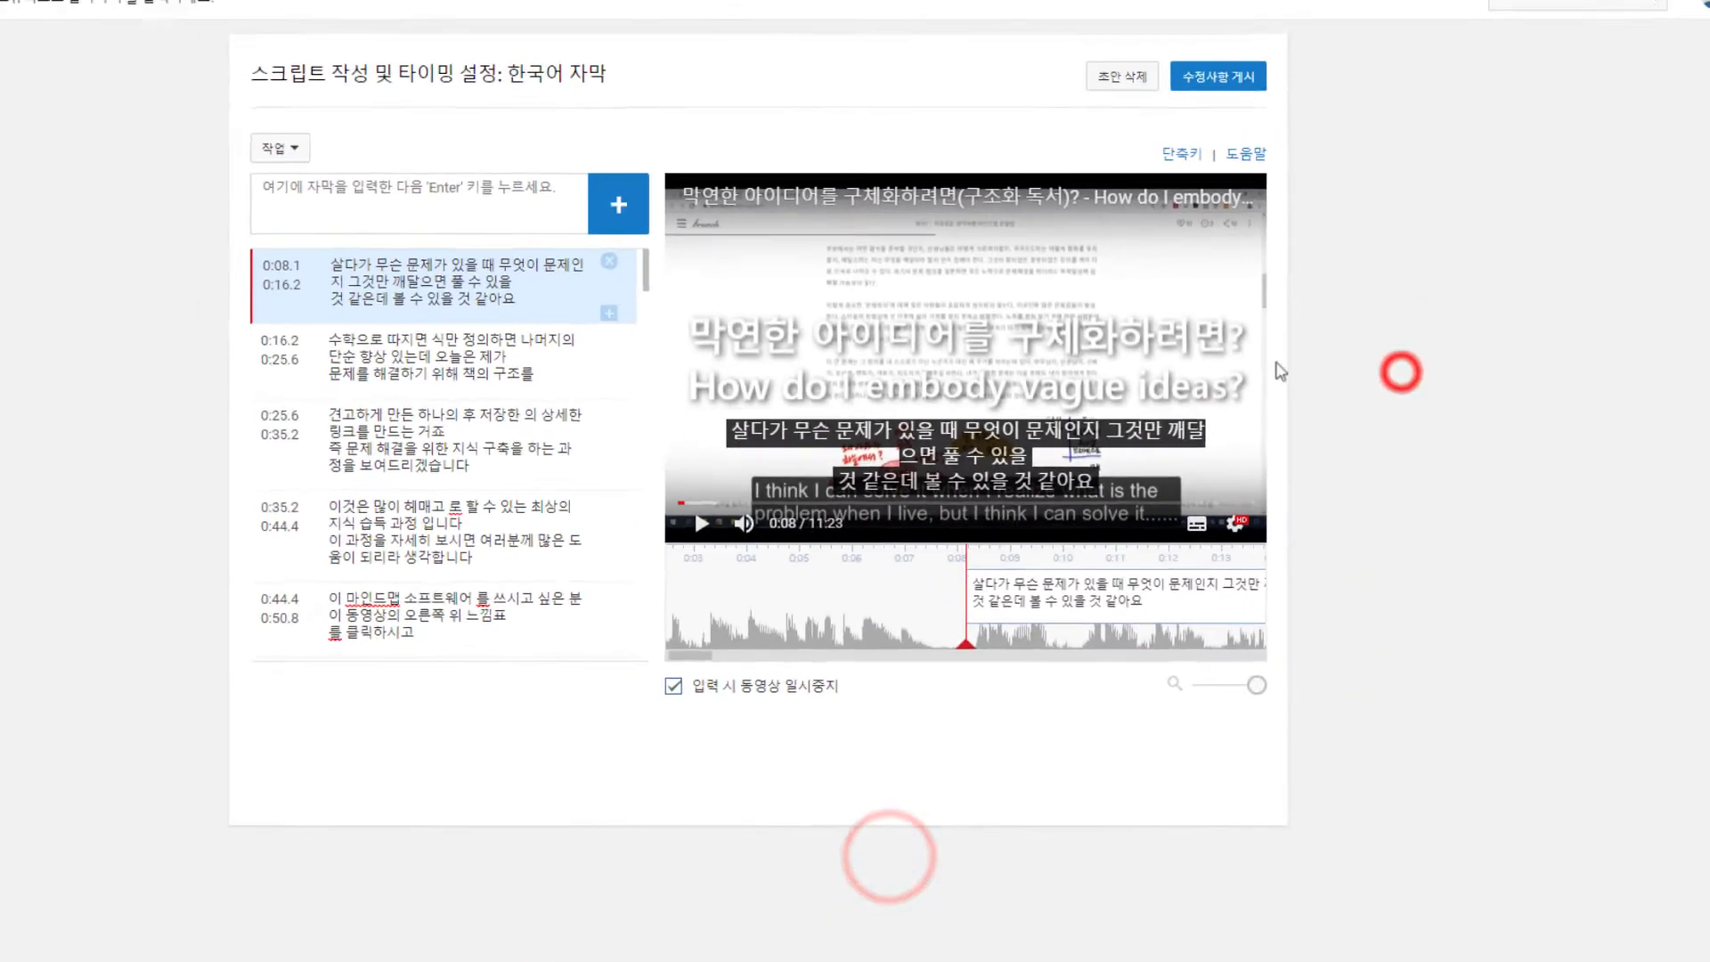
# In the vague-ideas video's 0:08.1 caption, add commas after "있을 때" and "깨달으면" and remove the line break after "풀 수 있을".
pyautogui.click(524, 301)
pyautogui.press('Up')
pyautogui.press('Up')
pyautogui.press('Left')
pyautogui.press('Left')
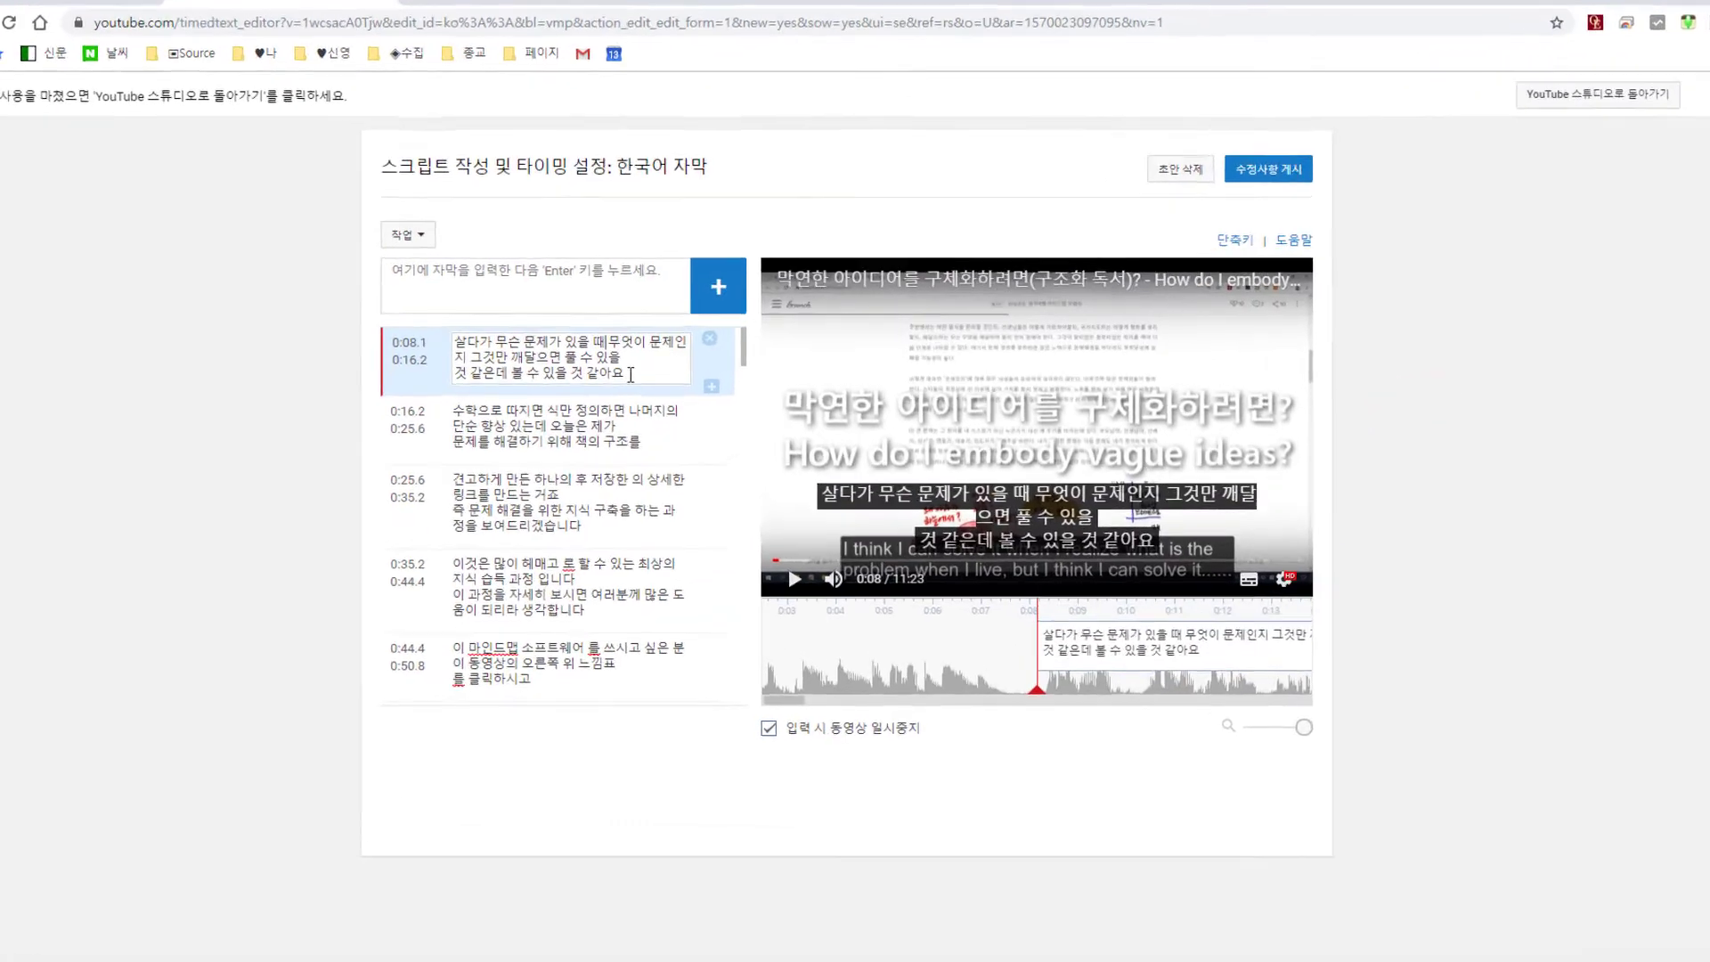
pyautogui.write(',')
pyautogui.press('Down')
pyautogui.press('End')
pyautogui.press('Delete')
pyautogui.press('Up')
pyautogui.press('Home')
pyautogui.press('Right')
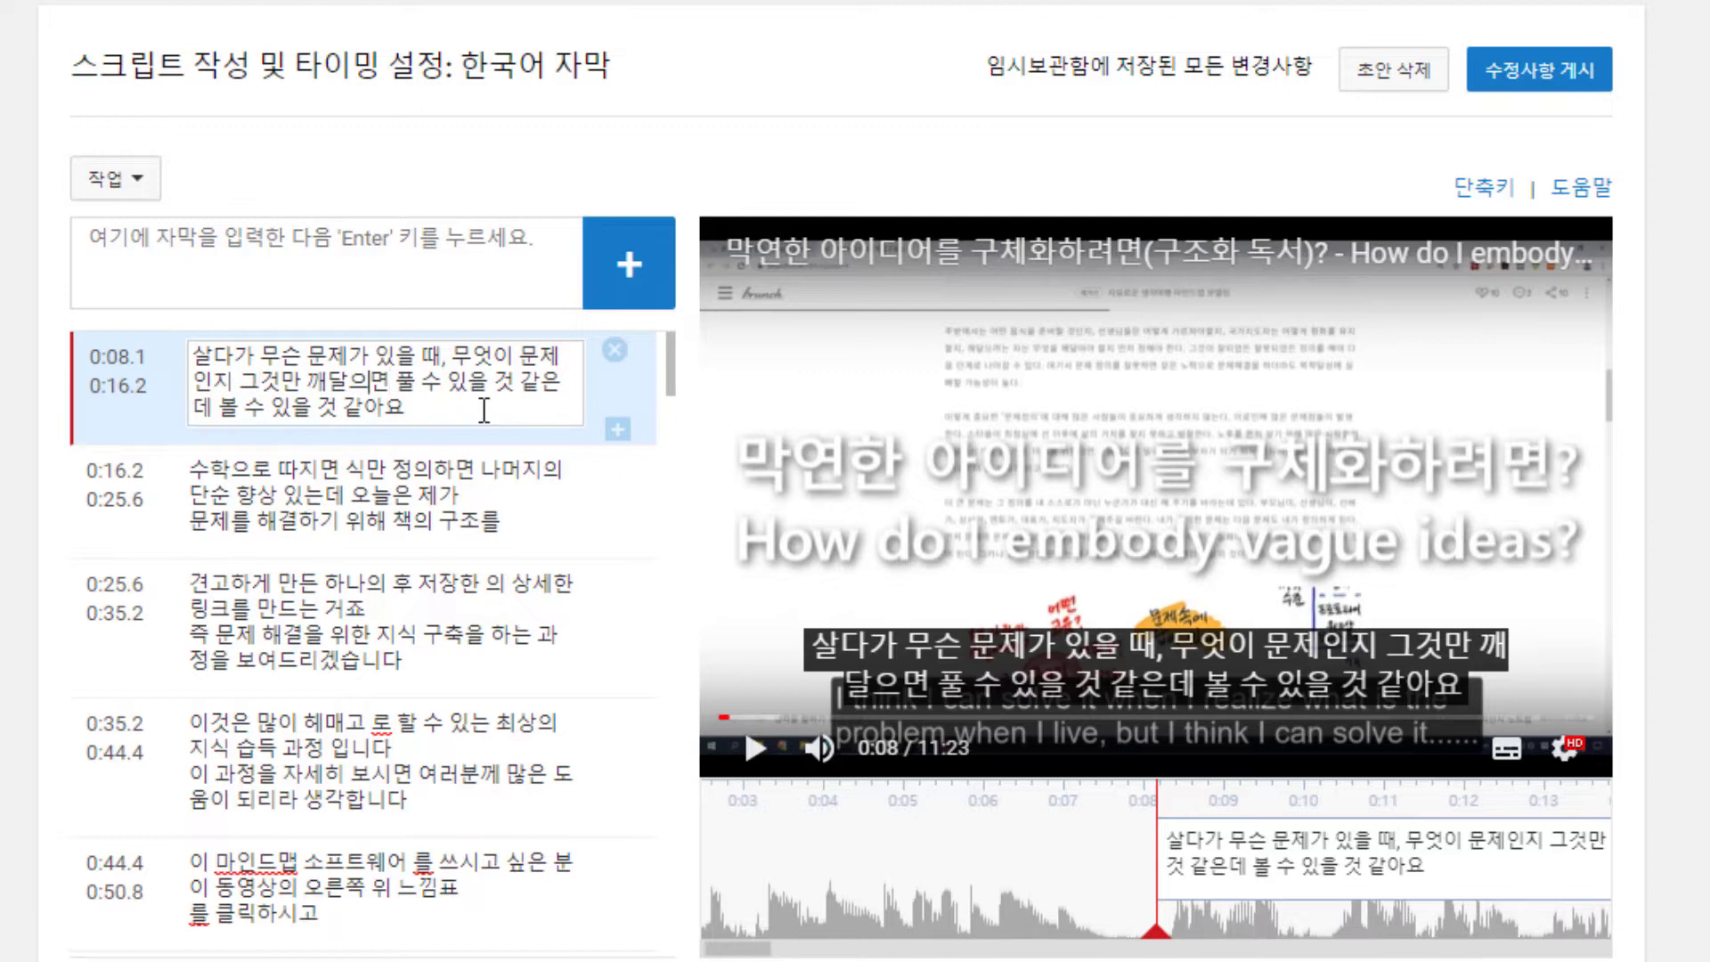
pyautogui.write(',')
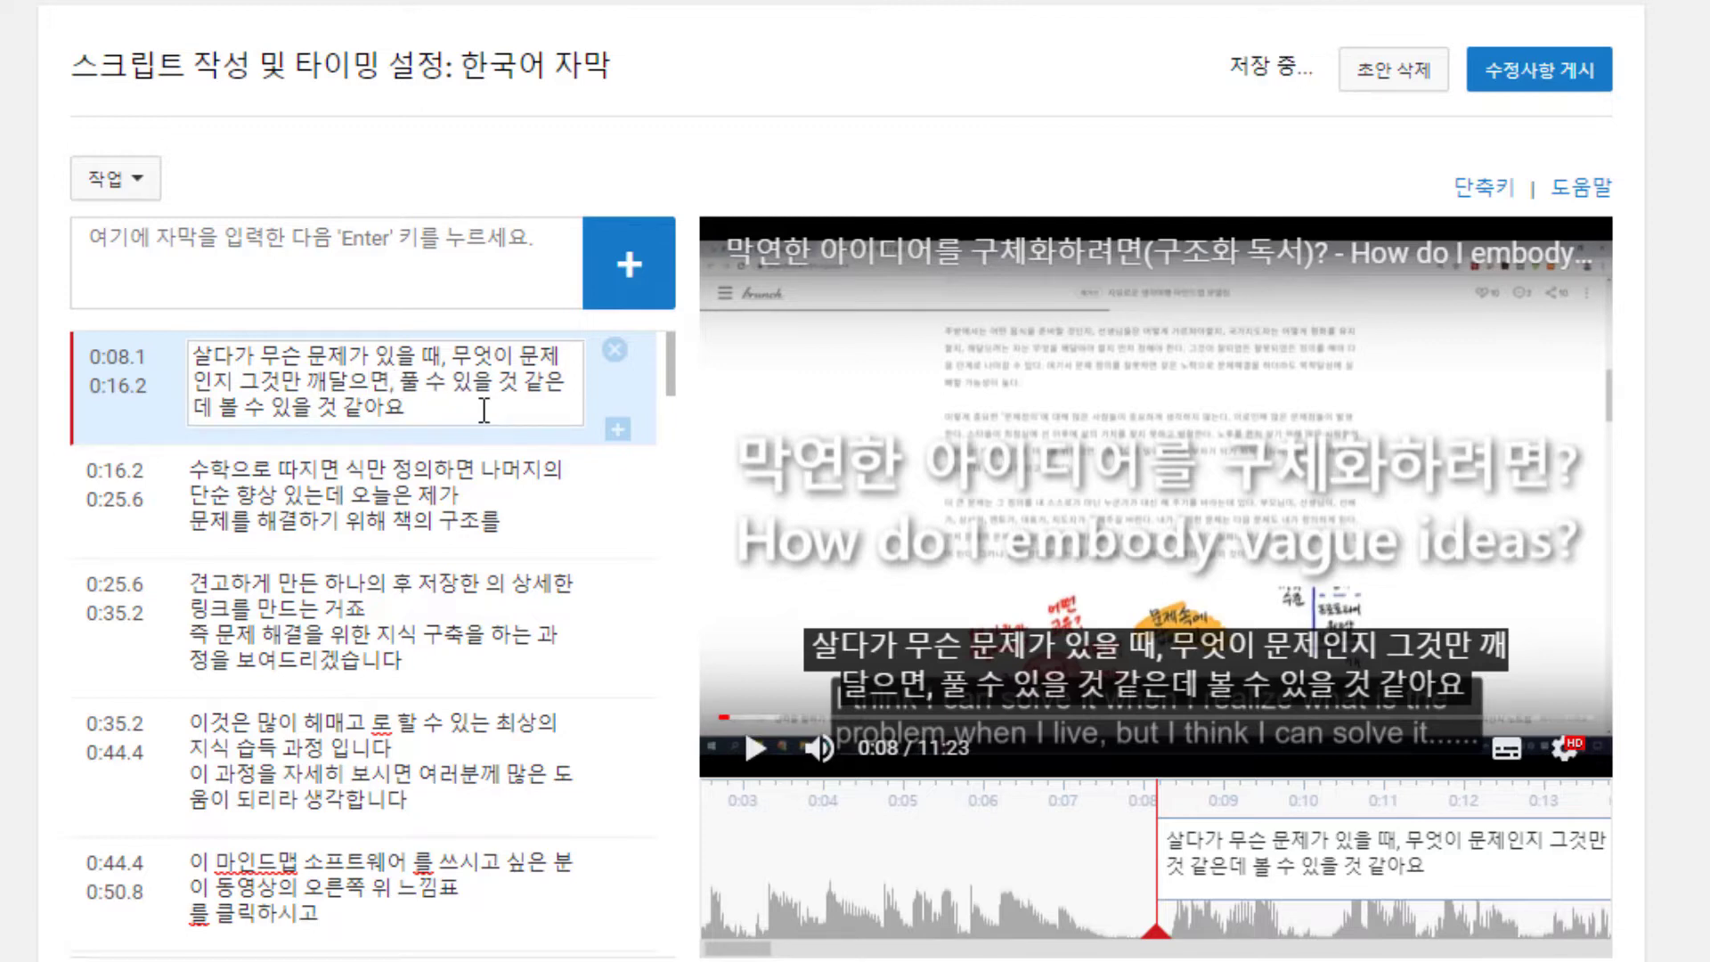
# Add a comma after "것 같은데" in the 0:08.1 caption and replace "볼" with "풀".
pyautogui.press('Right')
pyautogui.press('Right')
pyautogui.press('Right')
pyautogui.press('Right')
pyautogui.press('Right')
pyautogui.press('Right')
pyautogui.press('Right')
pyautogui.write(',')
pyautogui.press('Right')
pyautogui.press('Delete')
pyautogui.write('풀')
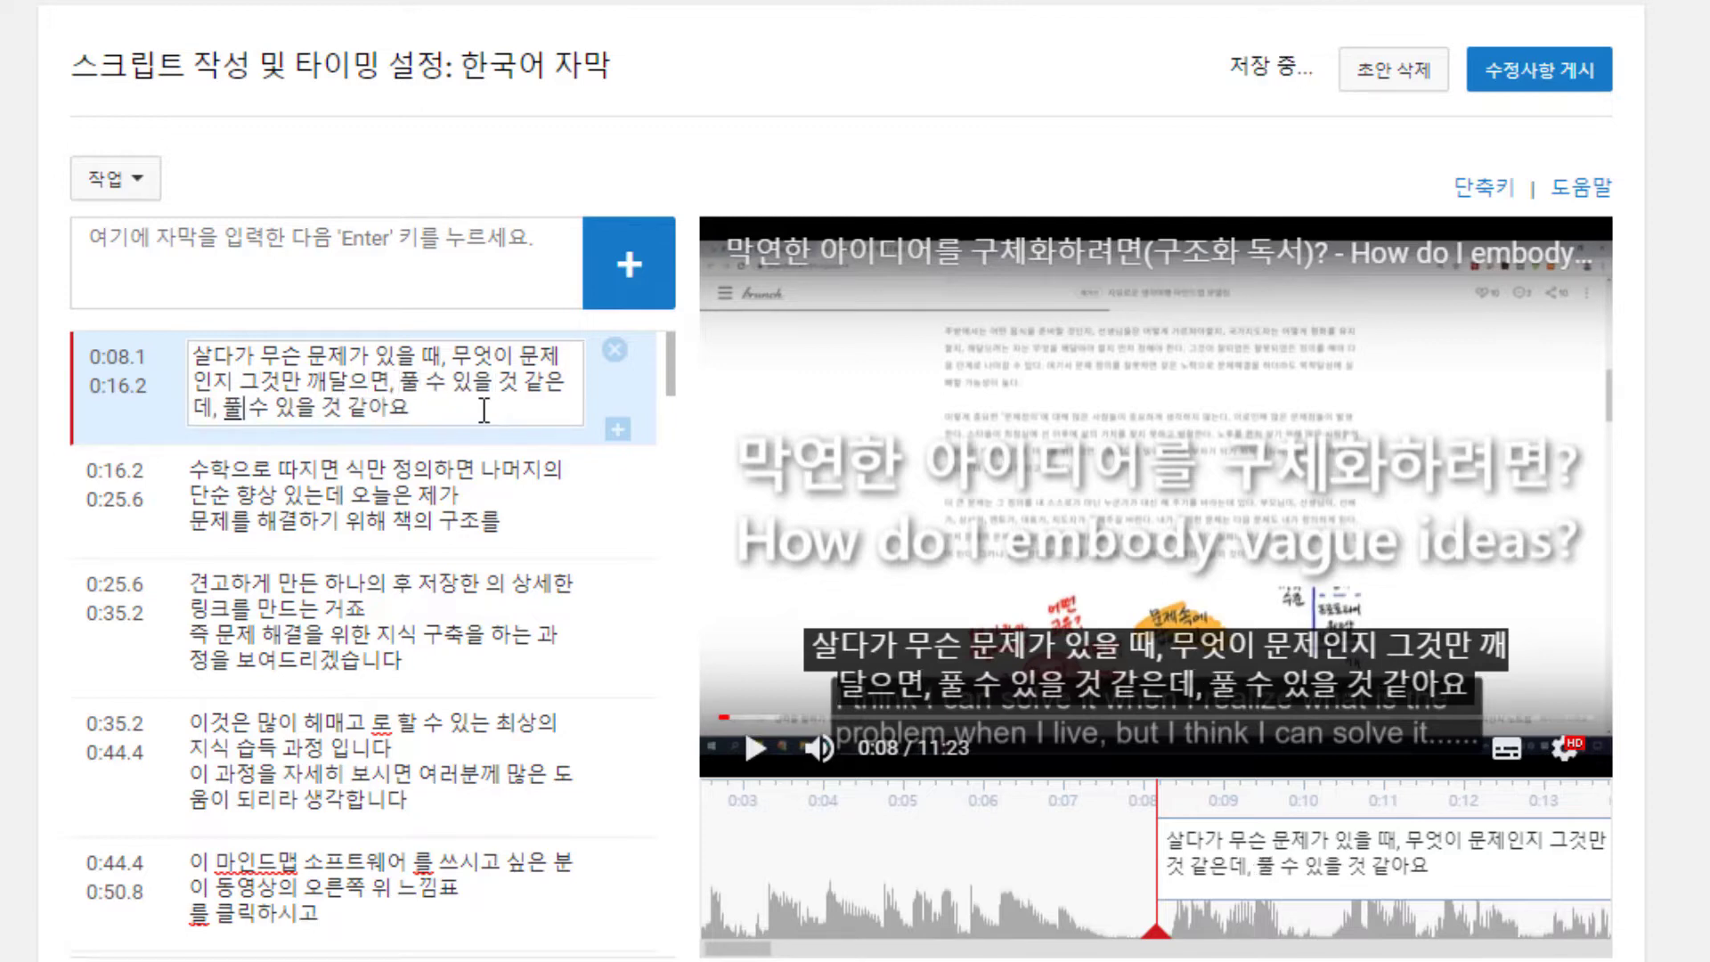
# Change the ending of the 0:08.1 caption to "풀 수 있을 것 같은데......".
pyautogui.press('Right')
pyautogui.hotkey('shift', 'End')
pyautogui.write('은데.')
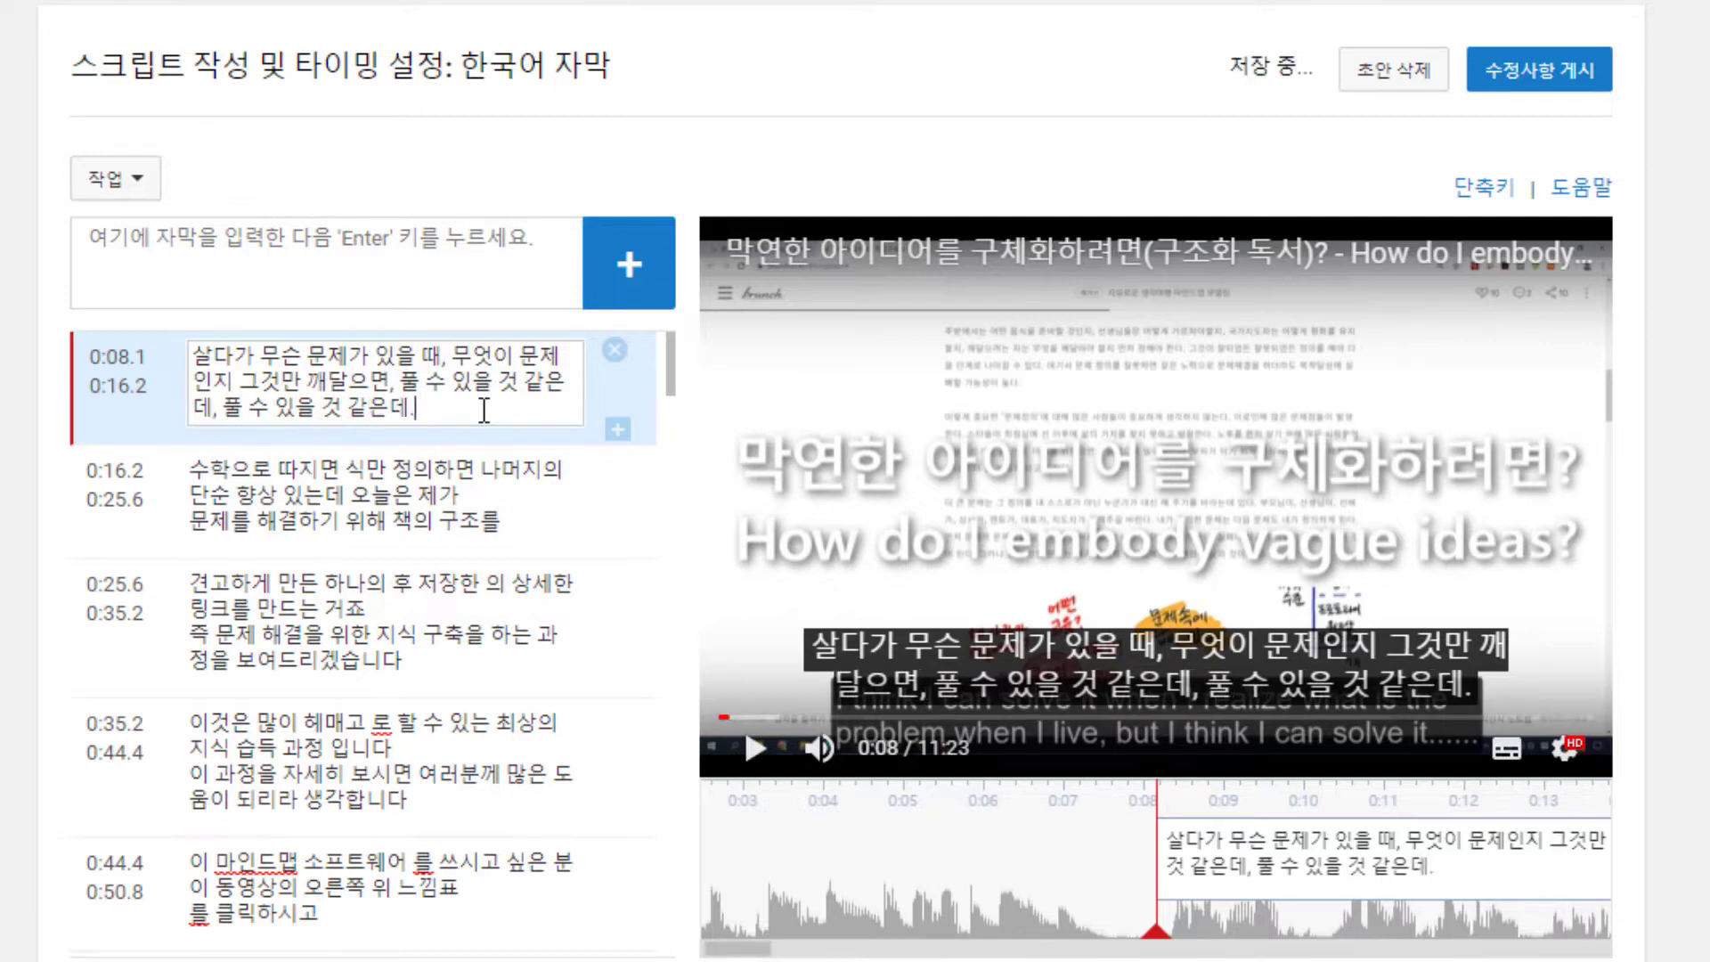
pyautogui.write('....')
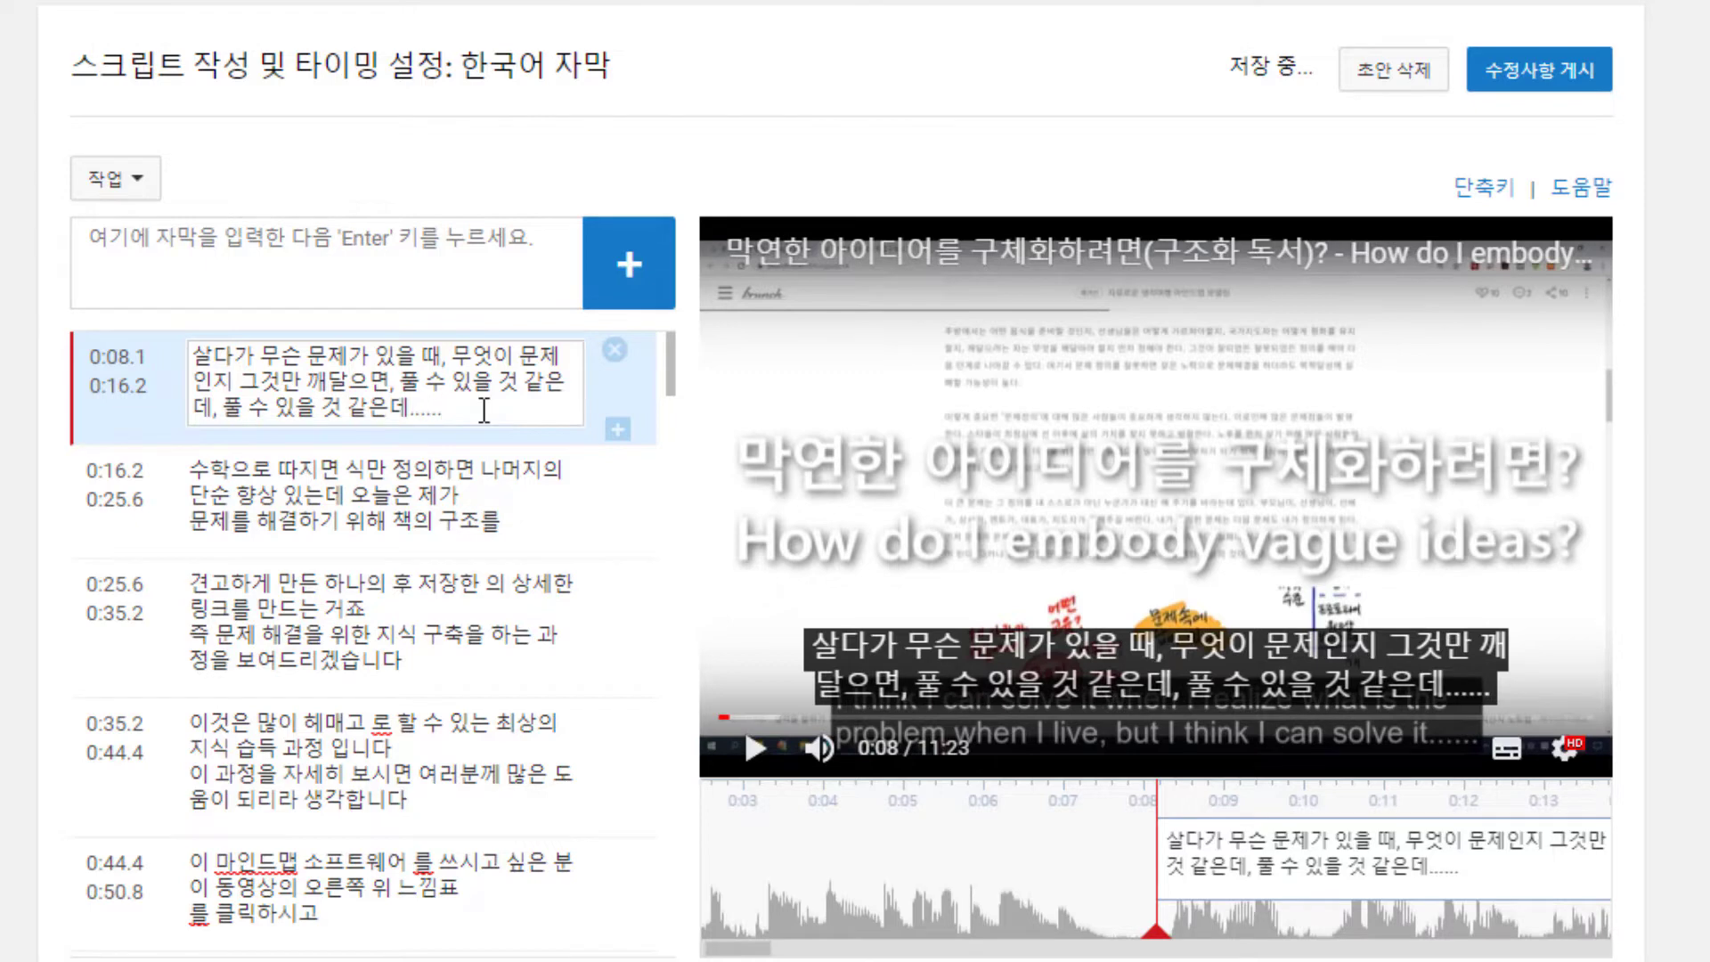
pyautogui.press('Return')
pyautogui.click(484, 410)
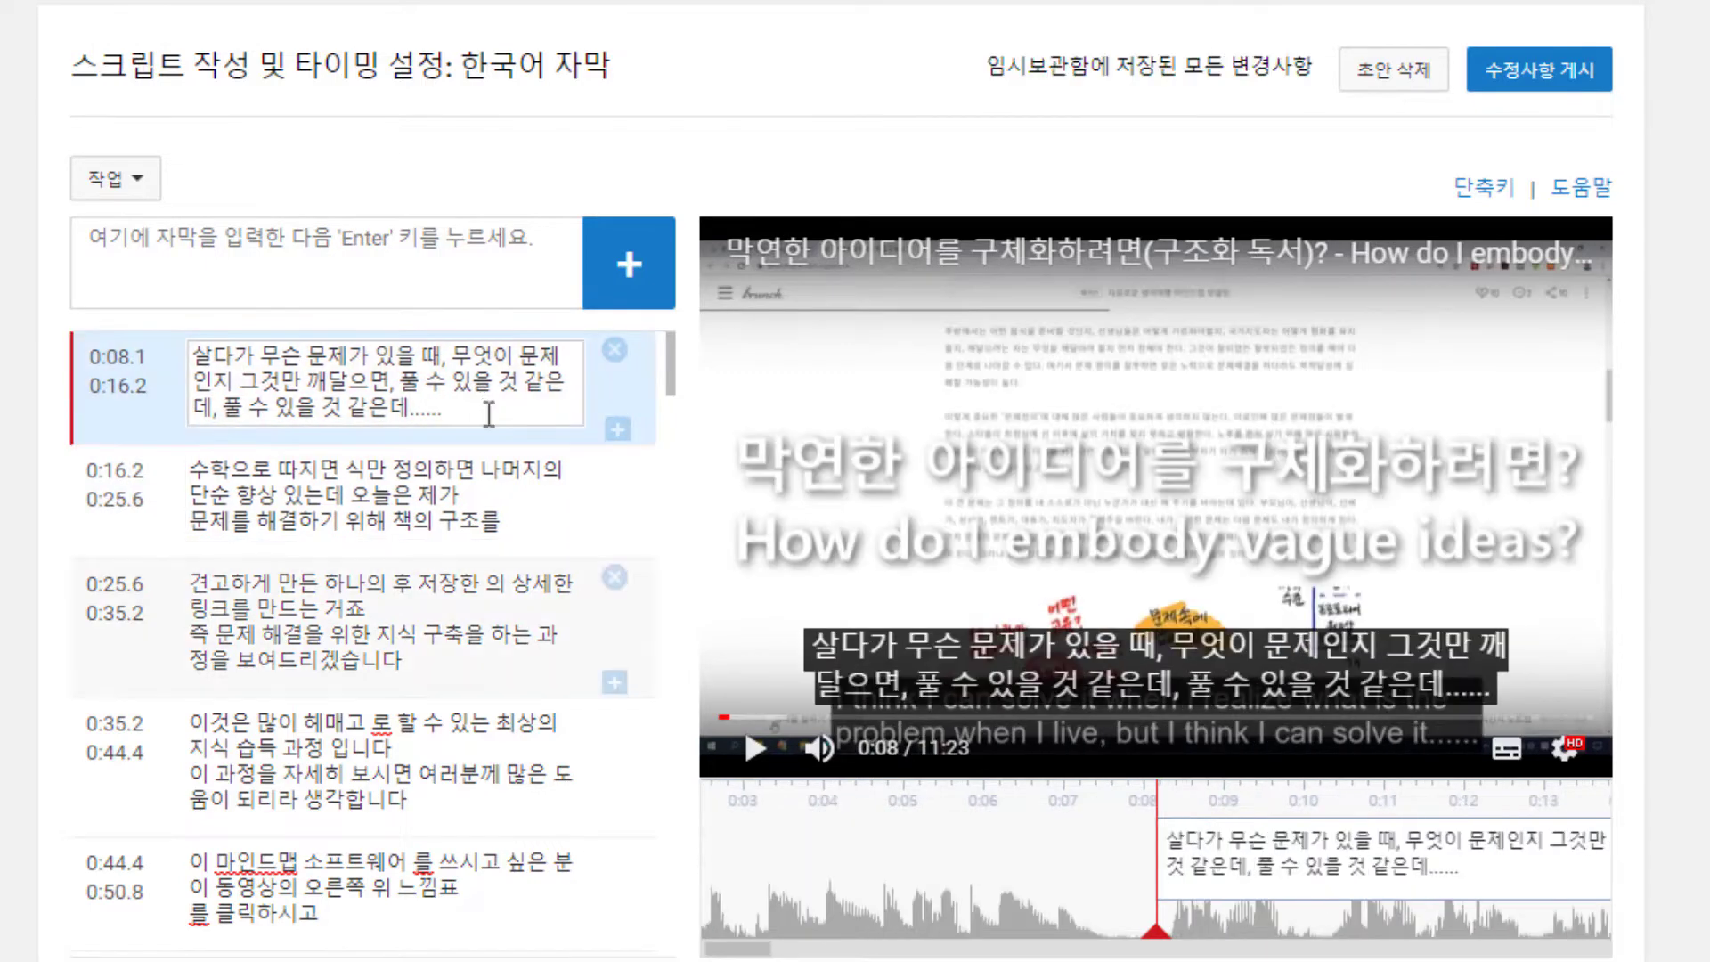
# Play the video to about 0:16 to check the corrected caption, and look through the remaining automatic captions.
pyautogui.click(1044, 869)
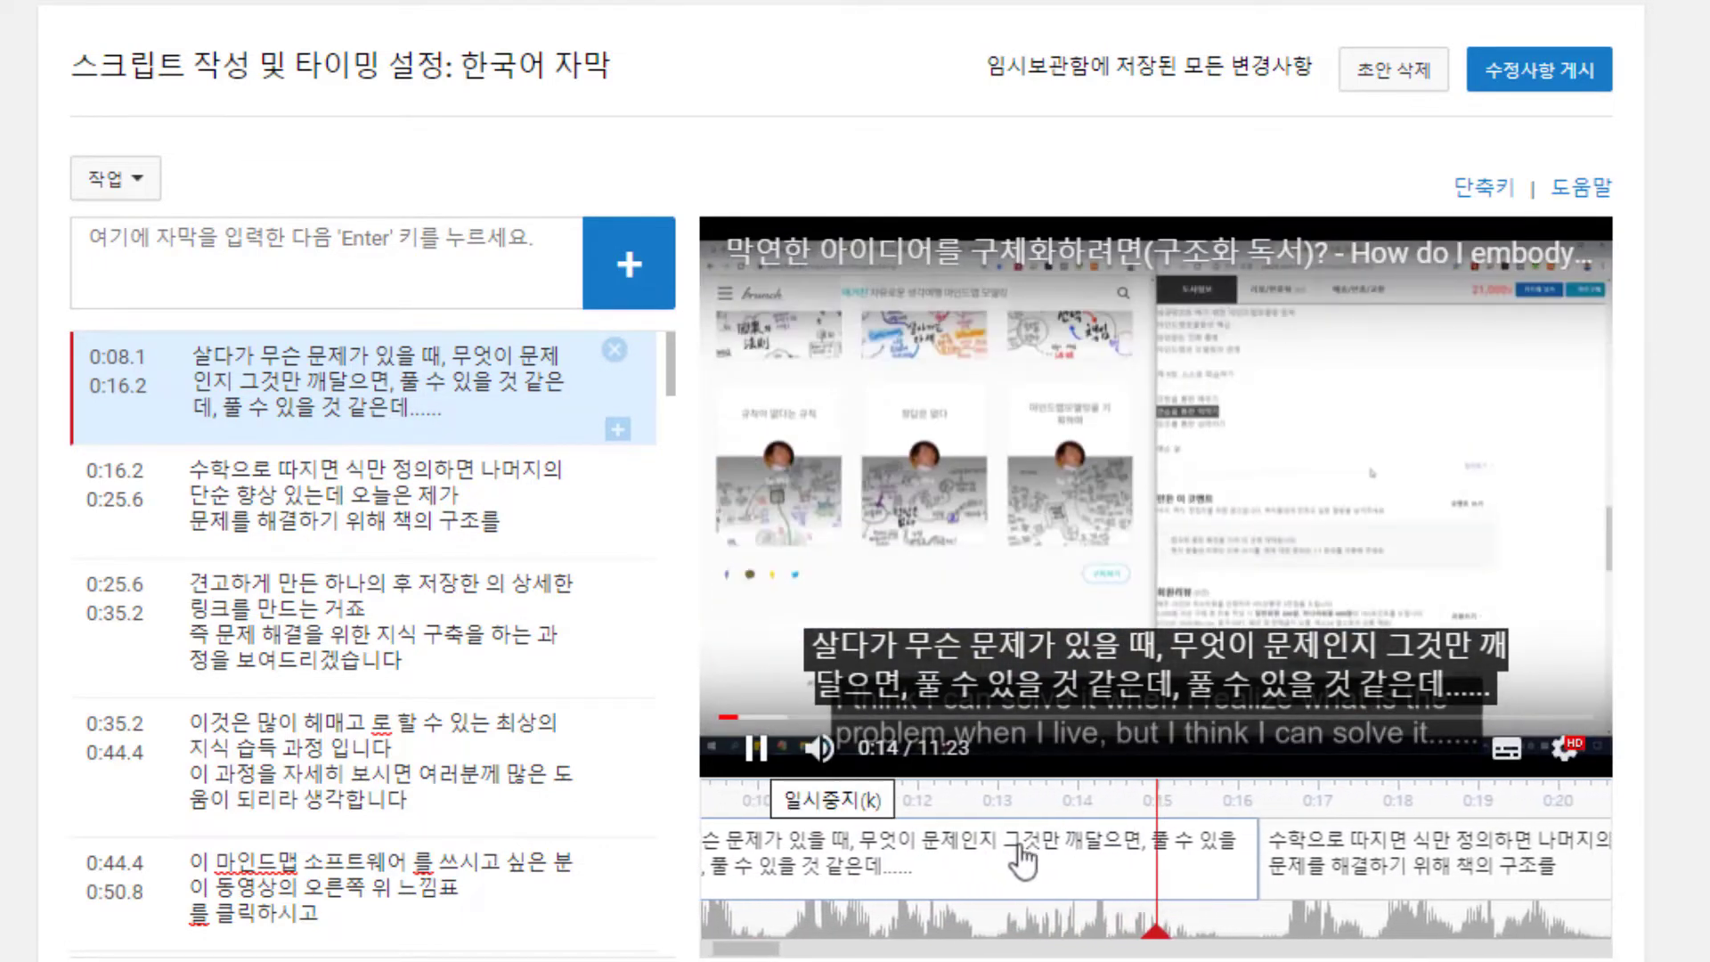
pyautogui.click(755, 749)
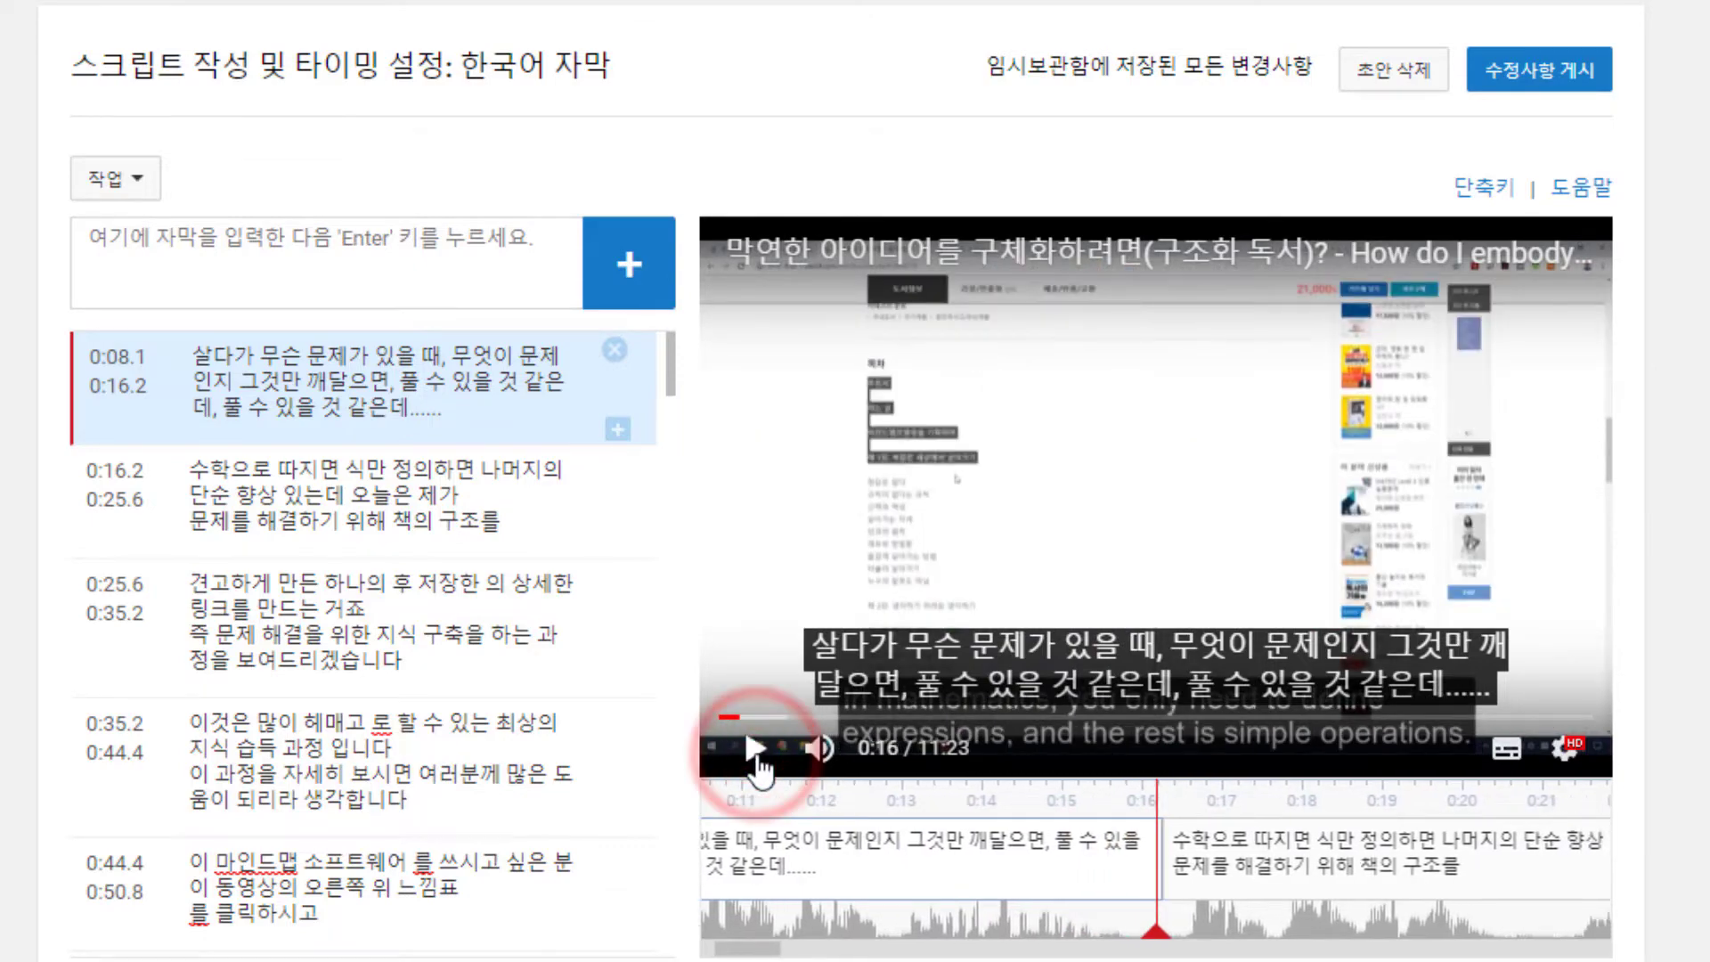
pyautogui.scroll(-20, 481, 600)
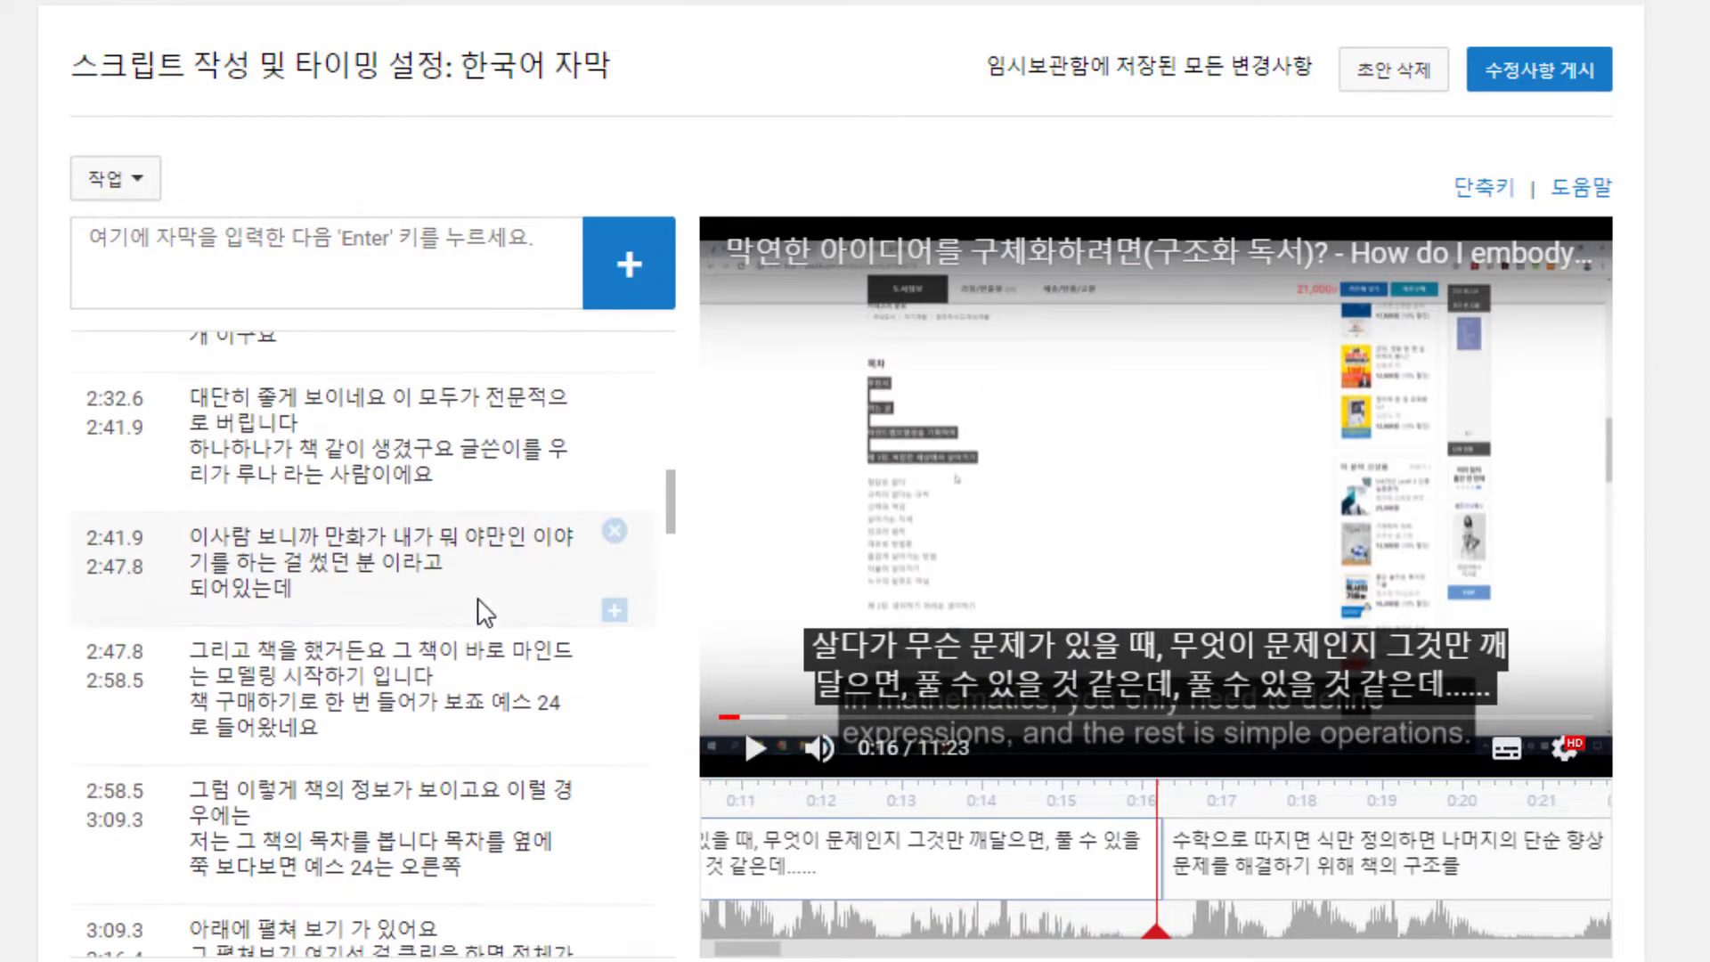
pyautogui.scroll(-10, 485, 613)
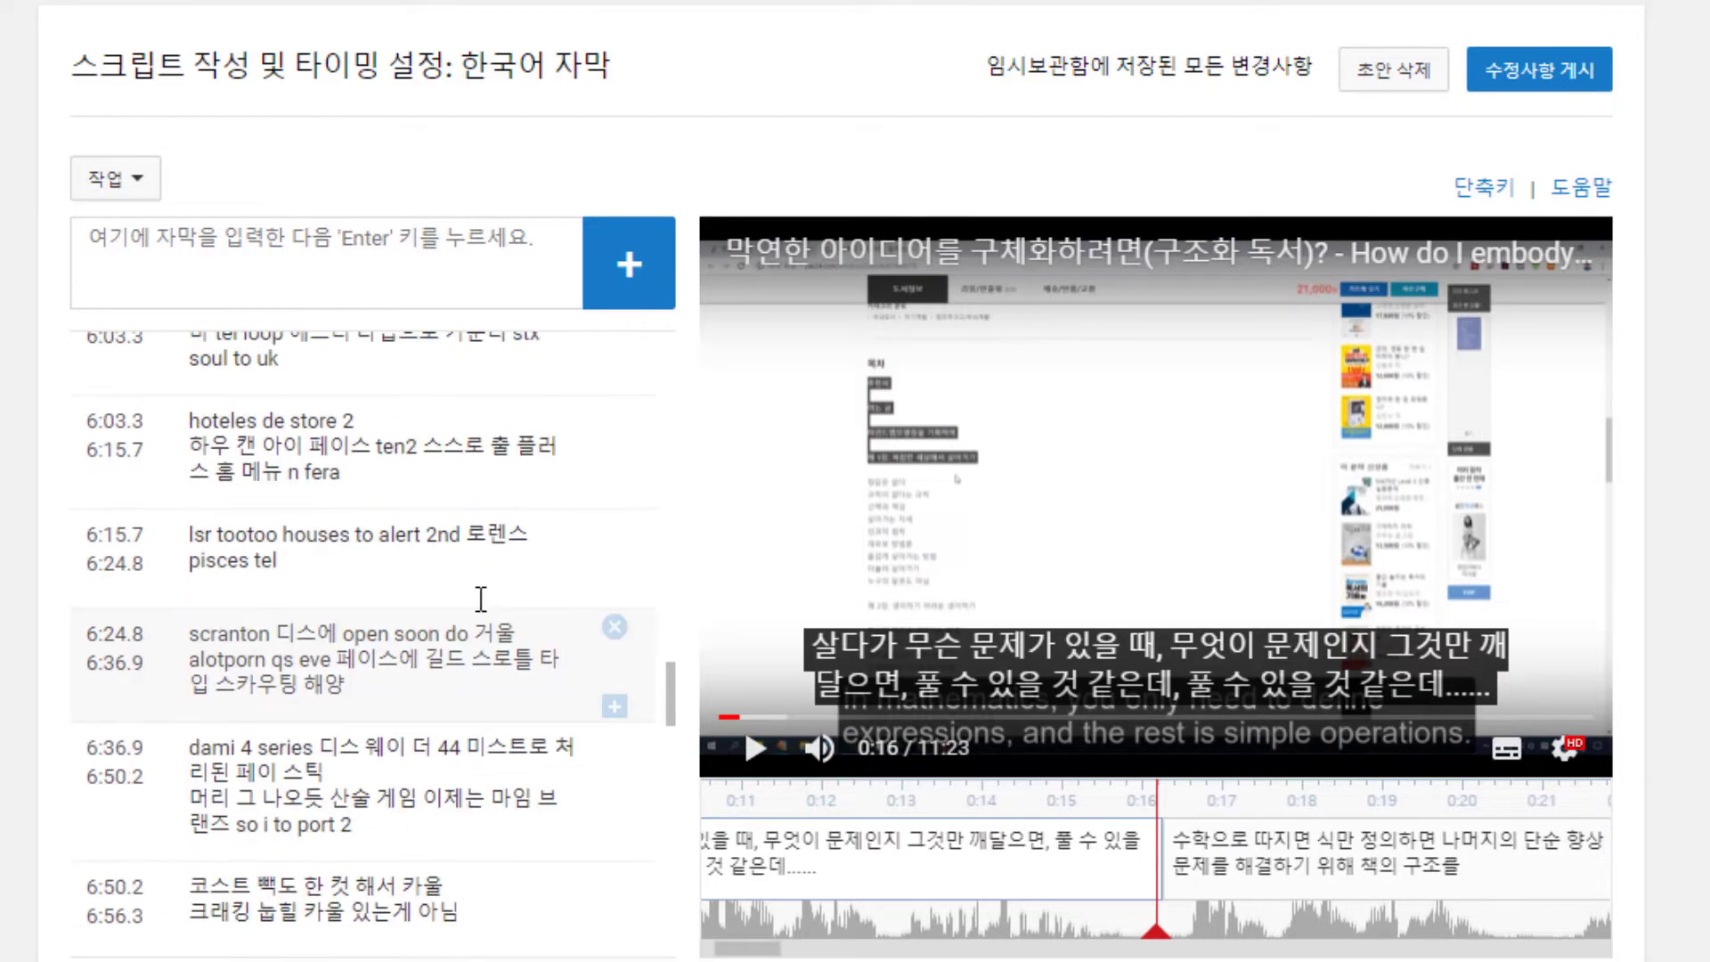
pyautogui.scroll(18, 481, 600)
pyautogui.scroll(7, 481, 599)
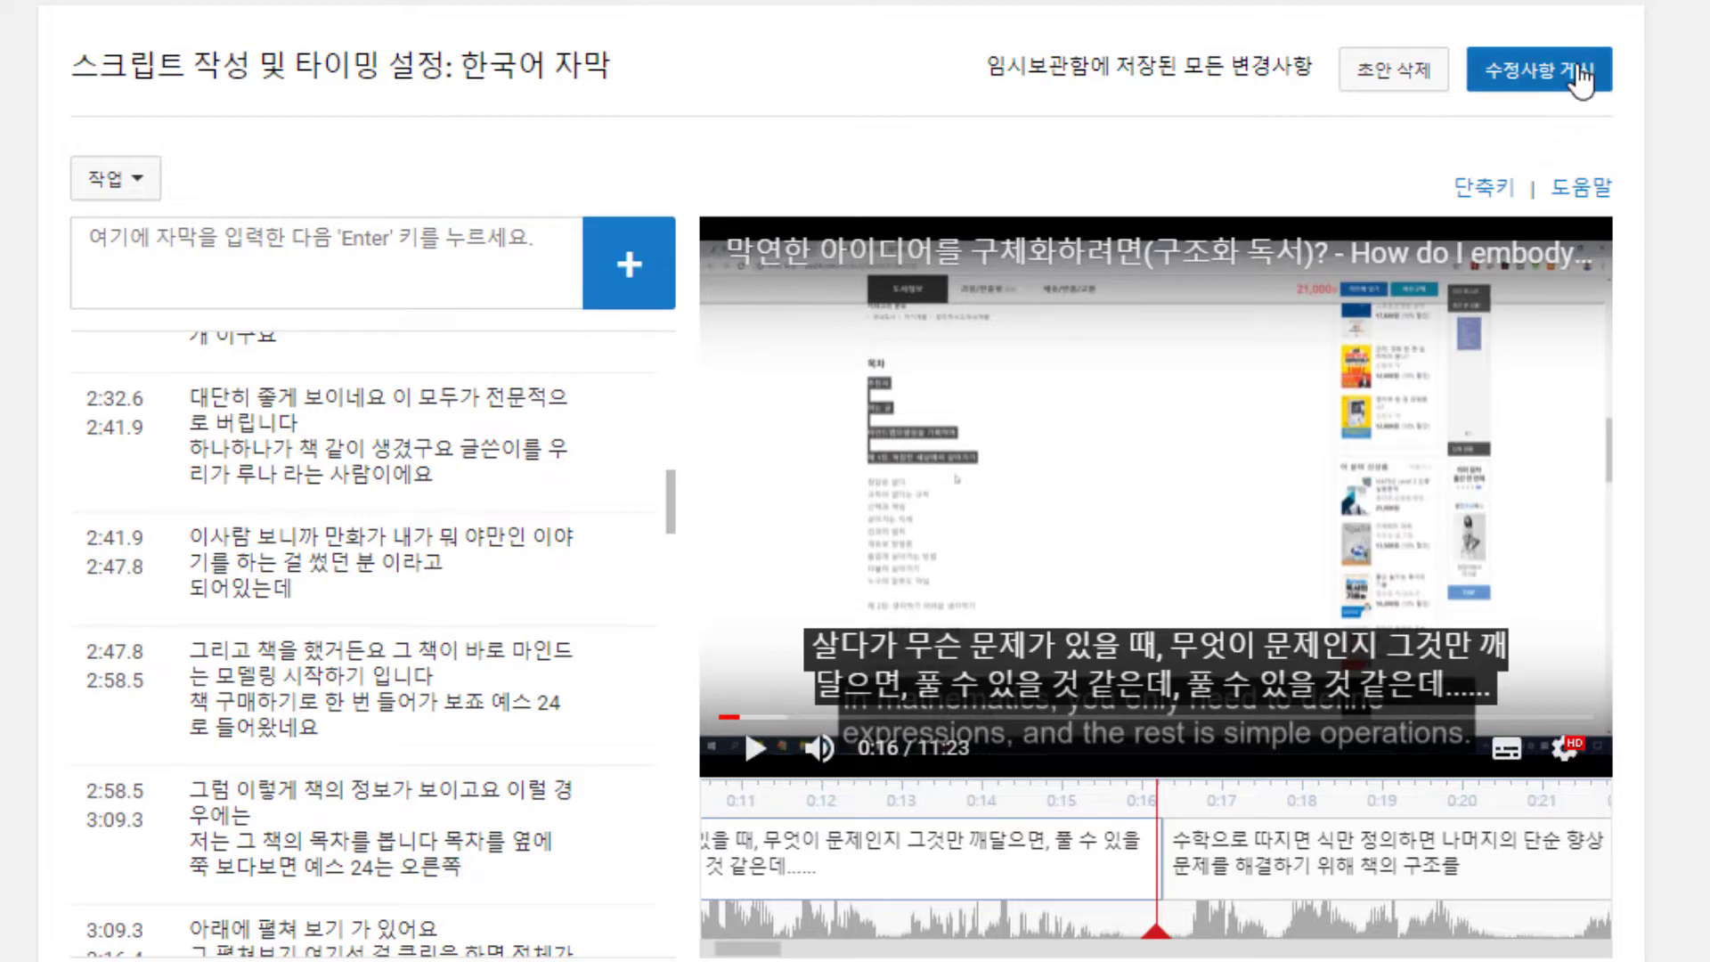
# Publish the Korean caption edits and open the vague-ideas video on YouTube.
pyautogui.click(1580, 77)
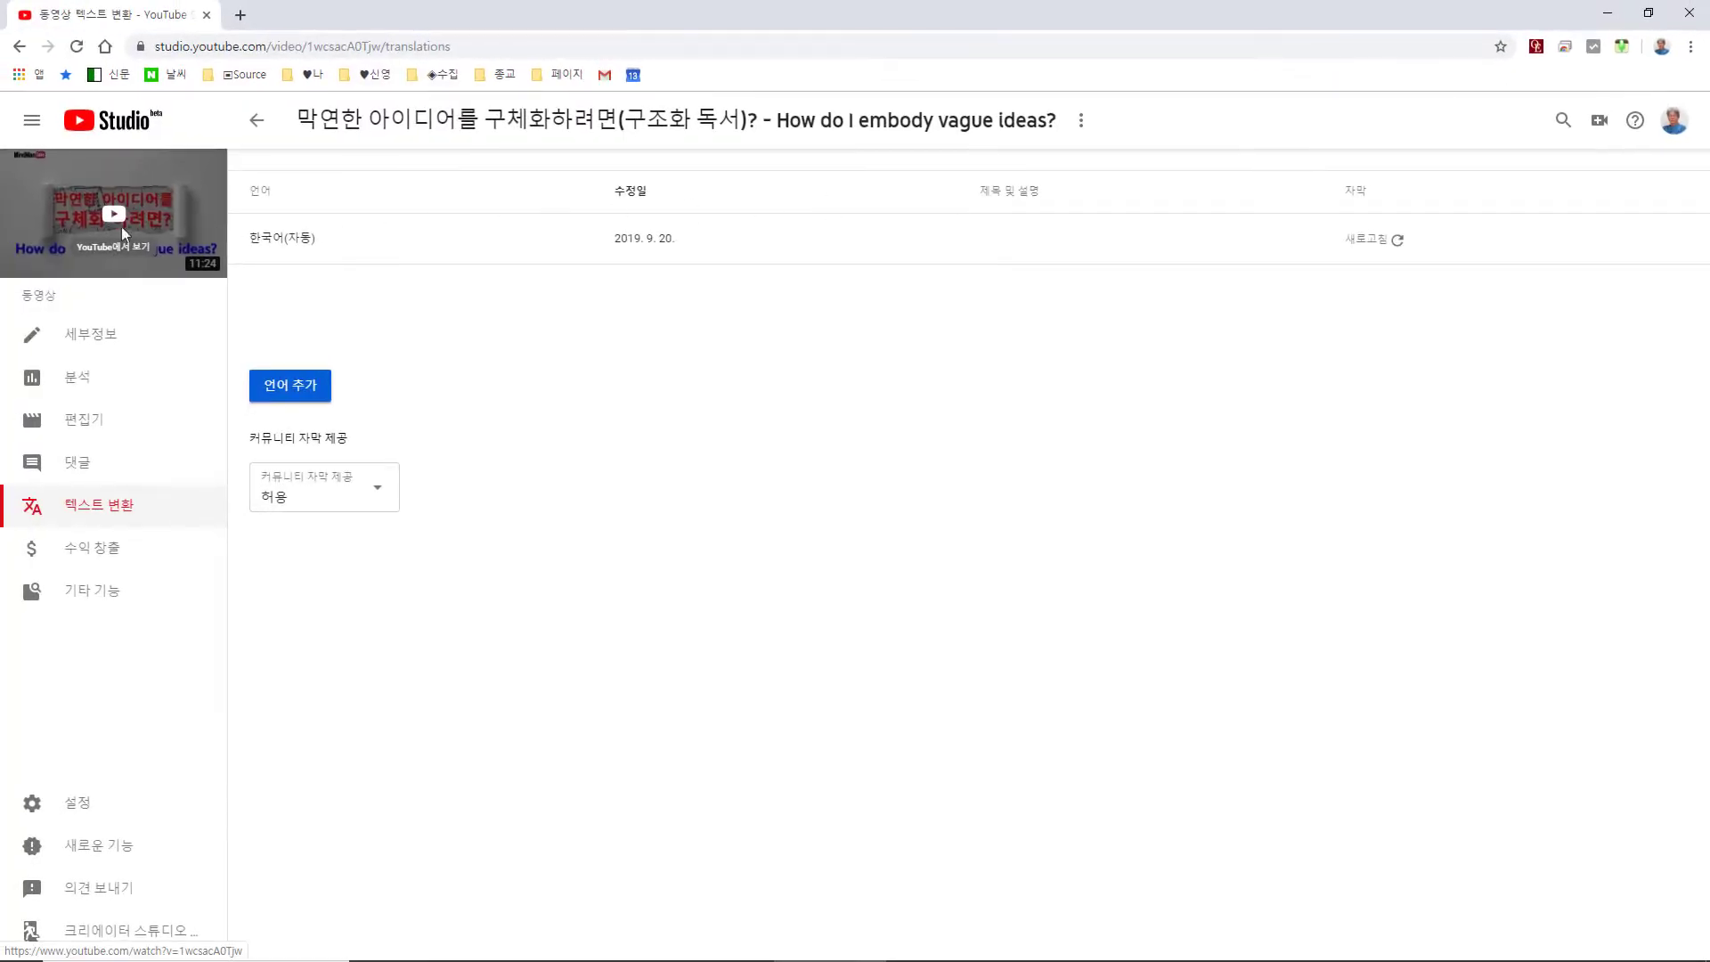
pyautogui.click(122, 233)
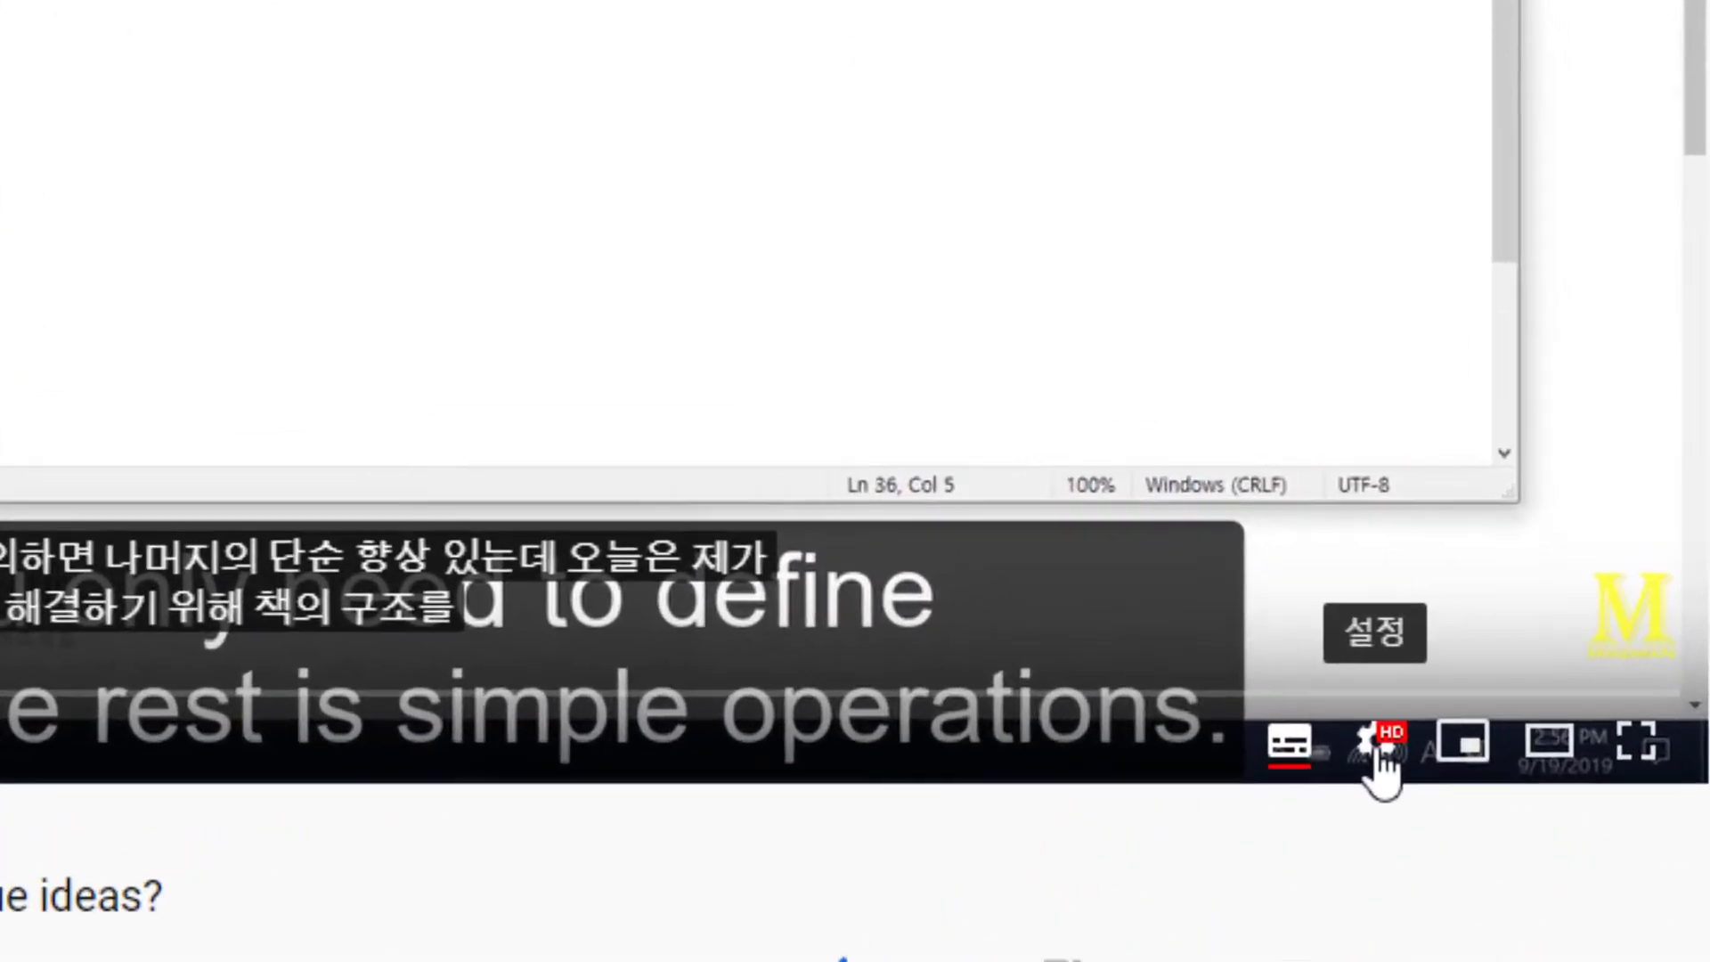
# Switch the video's subtitle track to the automatically generated Korean one, 한국어 (자동 생성됨).
pyautogui.click(1463, 668)
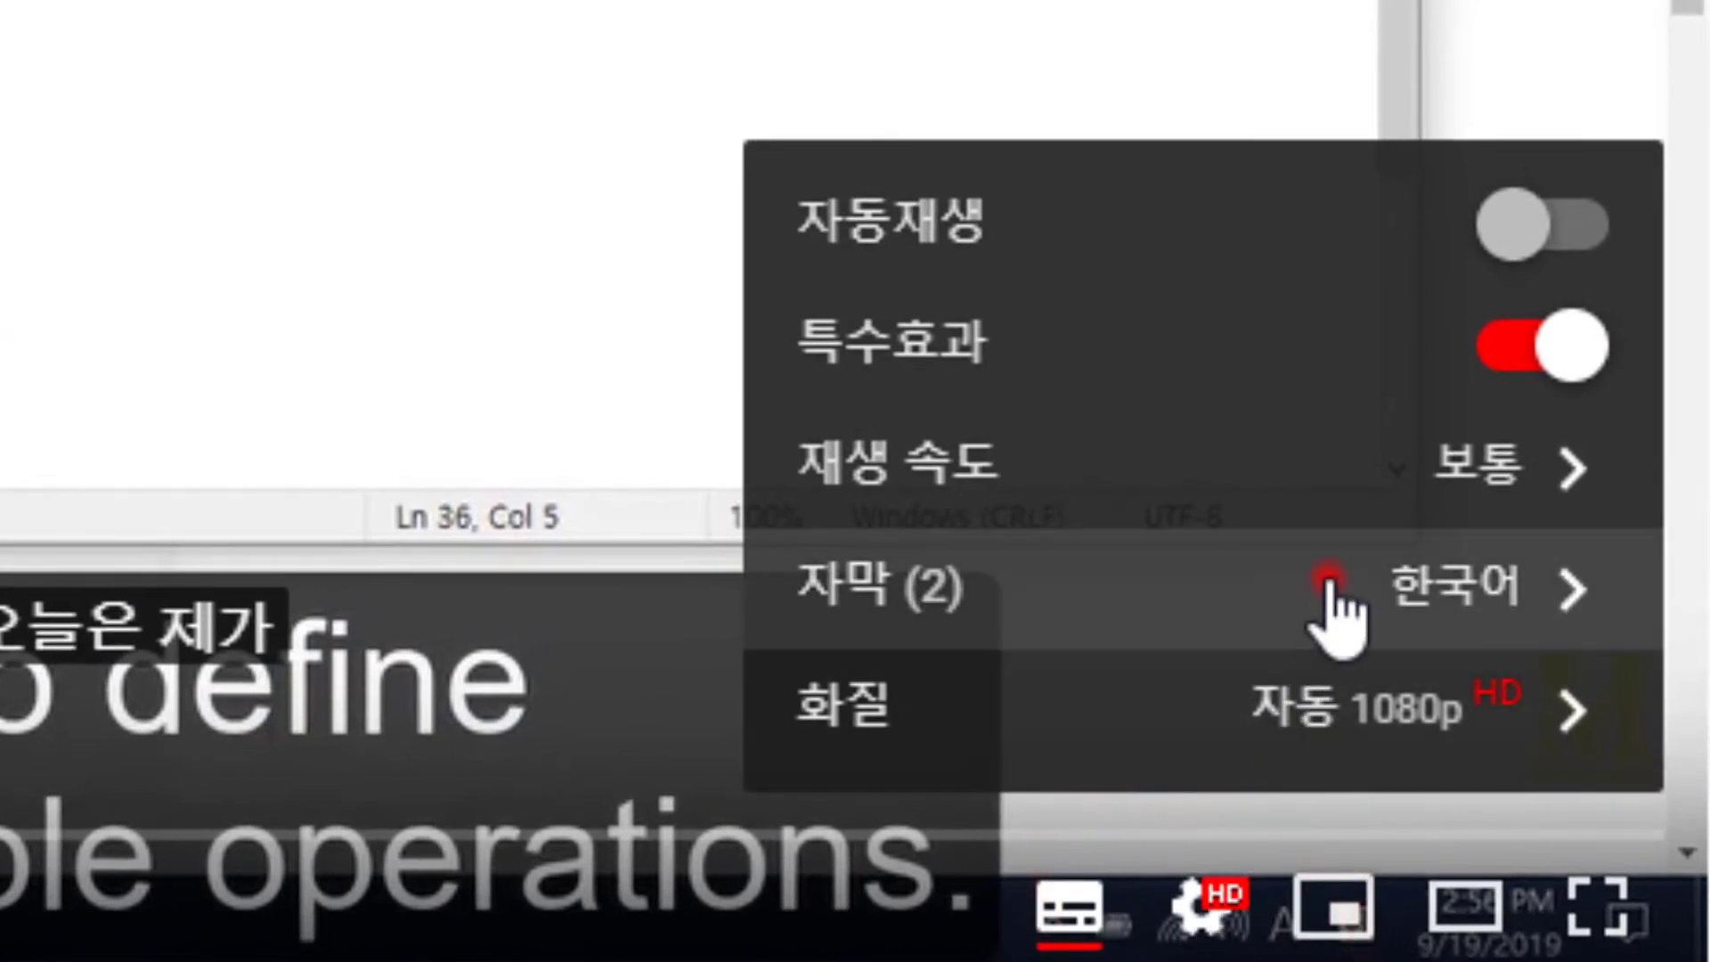
pyautogui.click(1298, 579)
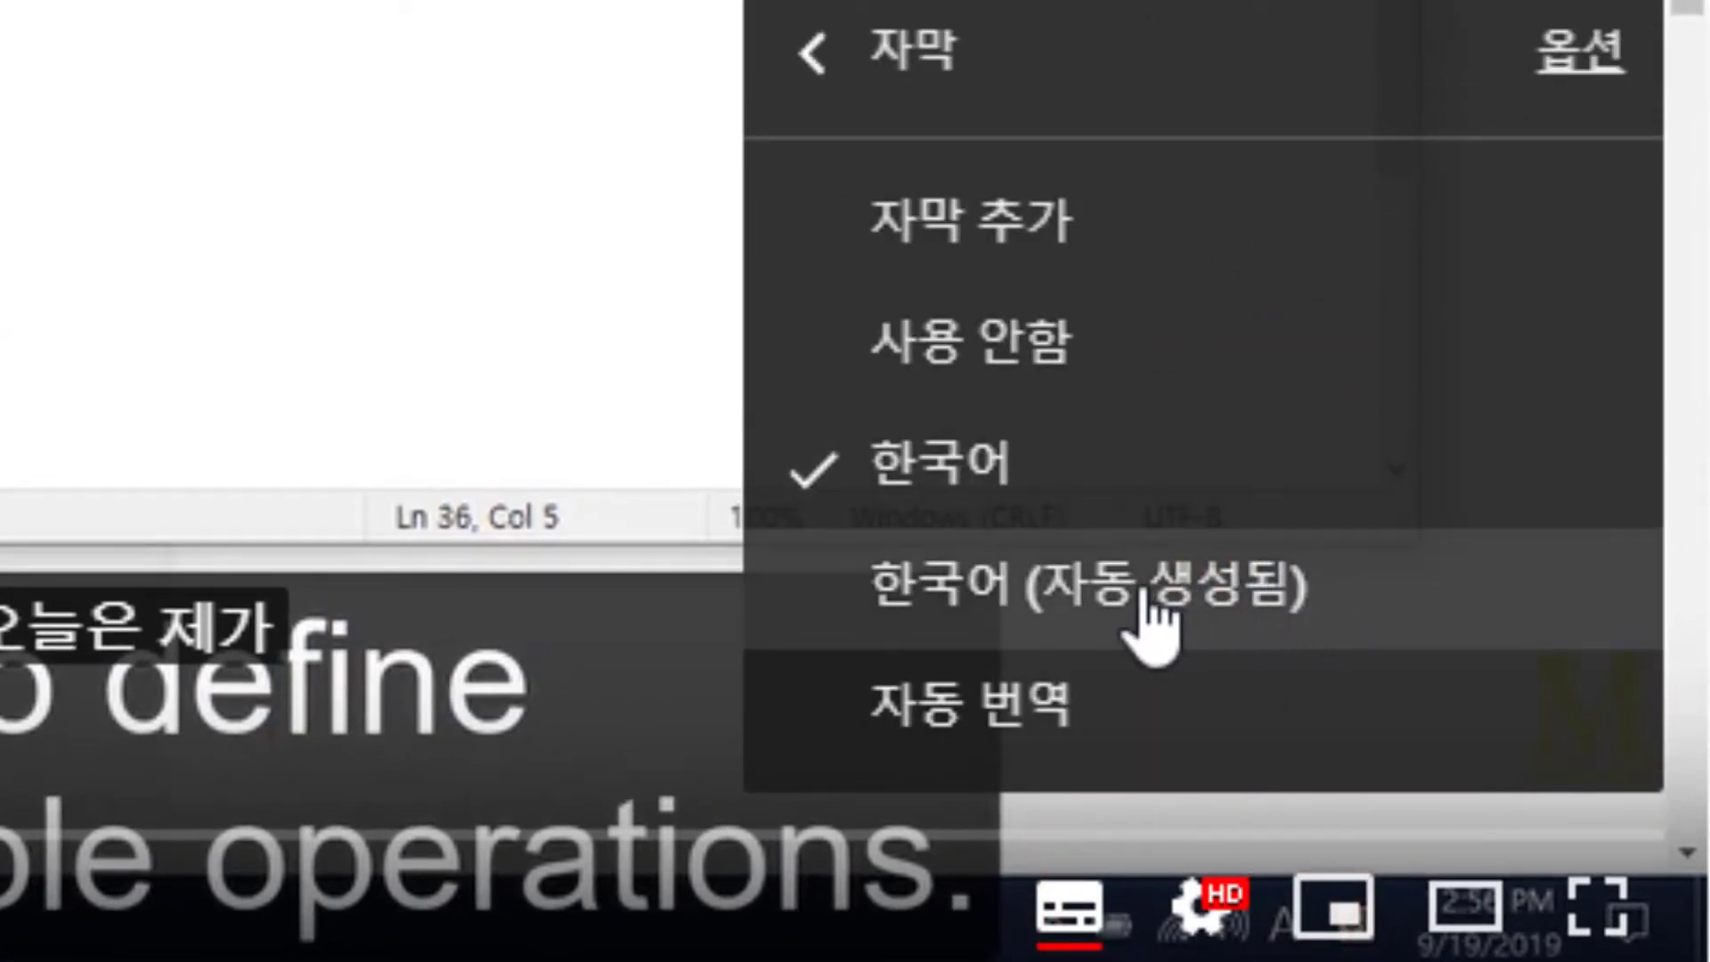
pyautogui.click(1149, 624)
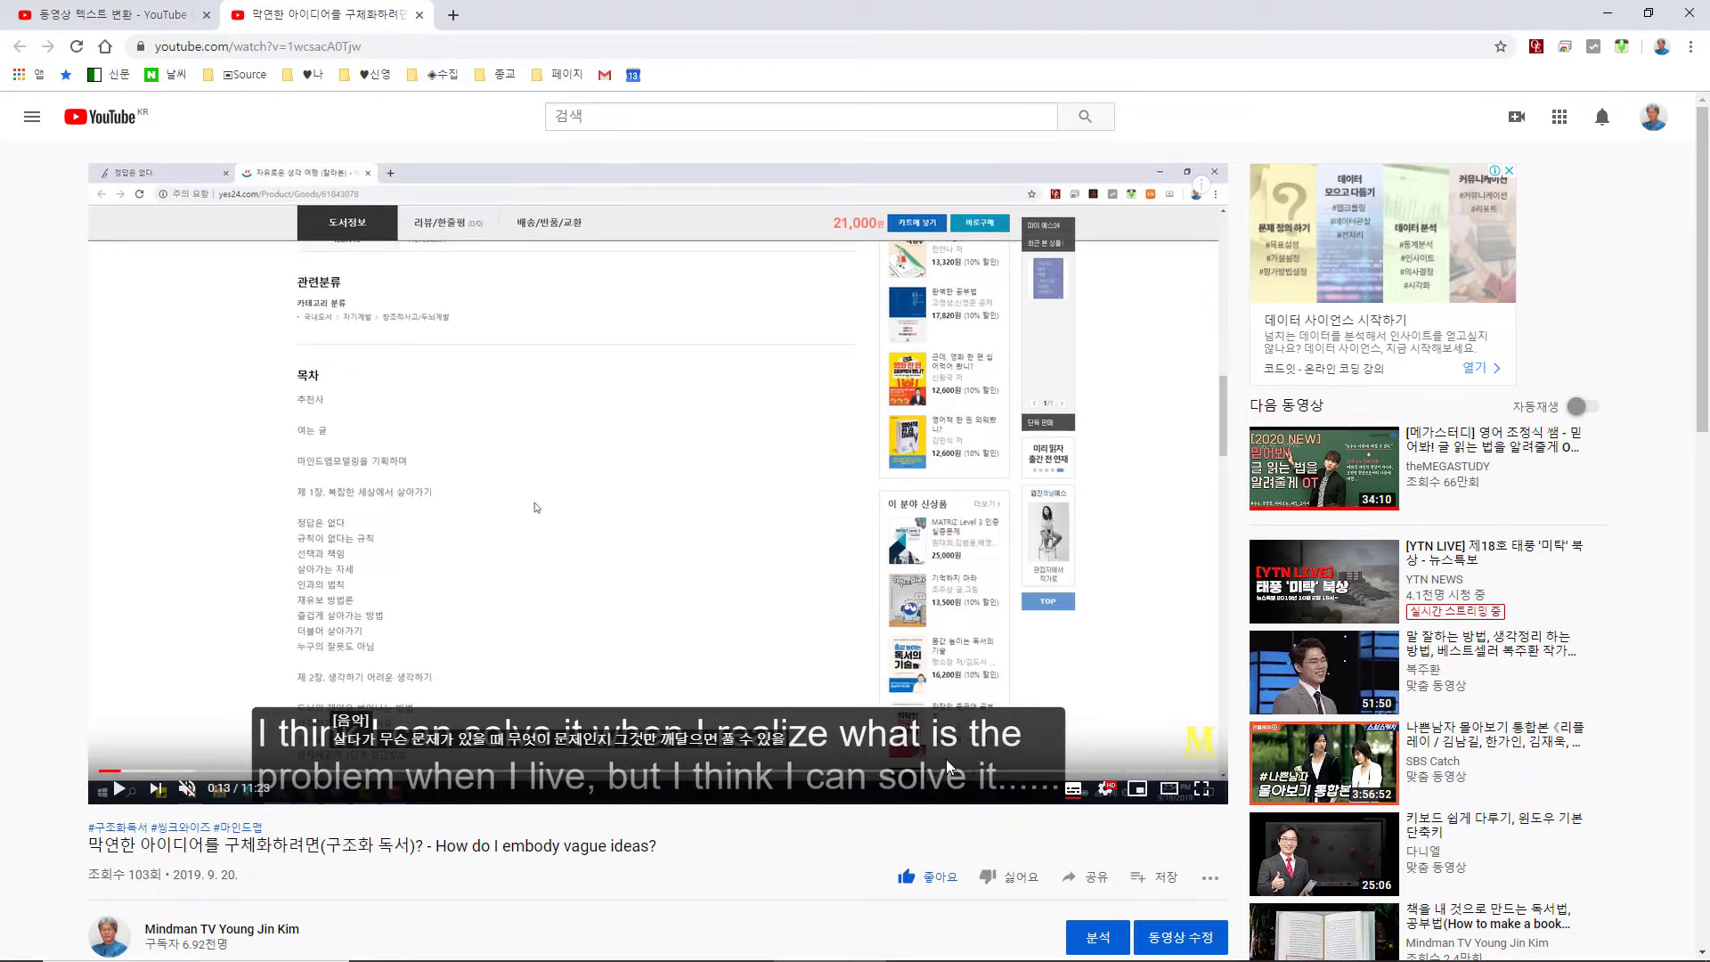
# Switch to the English-interface browser window, publish the special characters video's Korean caption edits, and check its subtitle tracks in the player.
pyautogui.moveTo(948, 958)
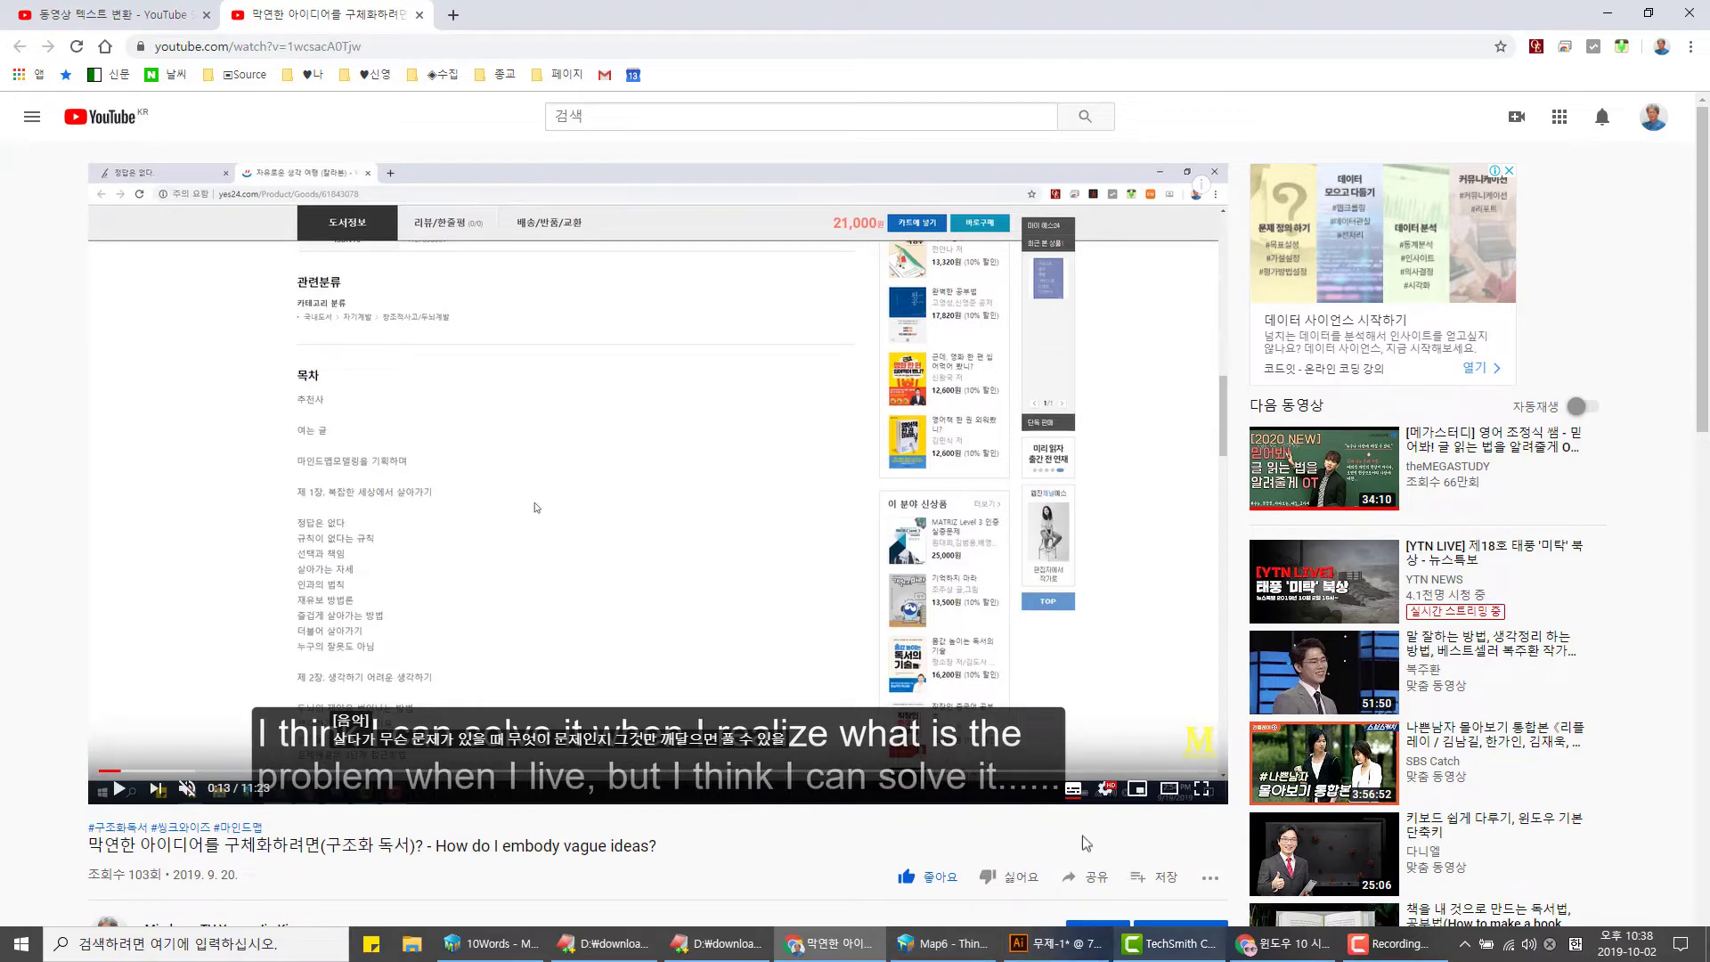
pyautogui.click(1278, 946)
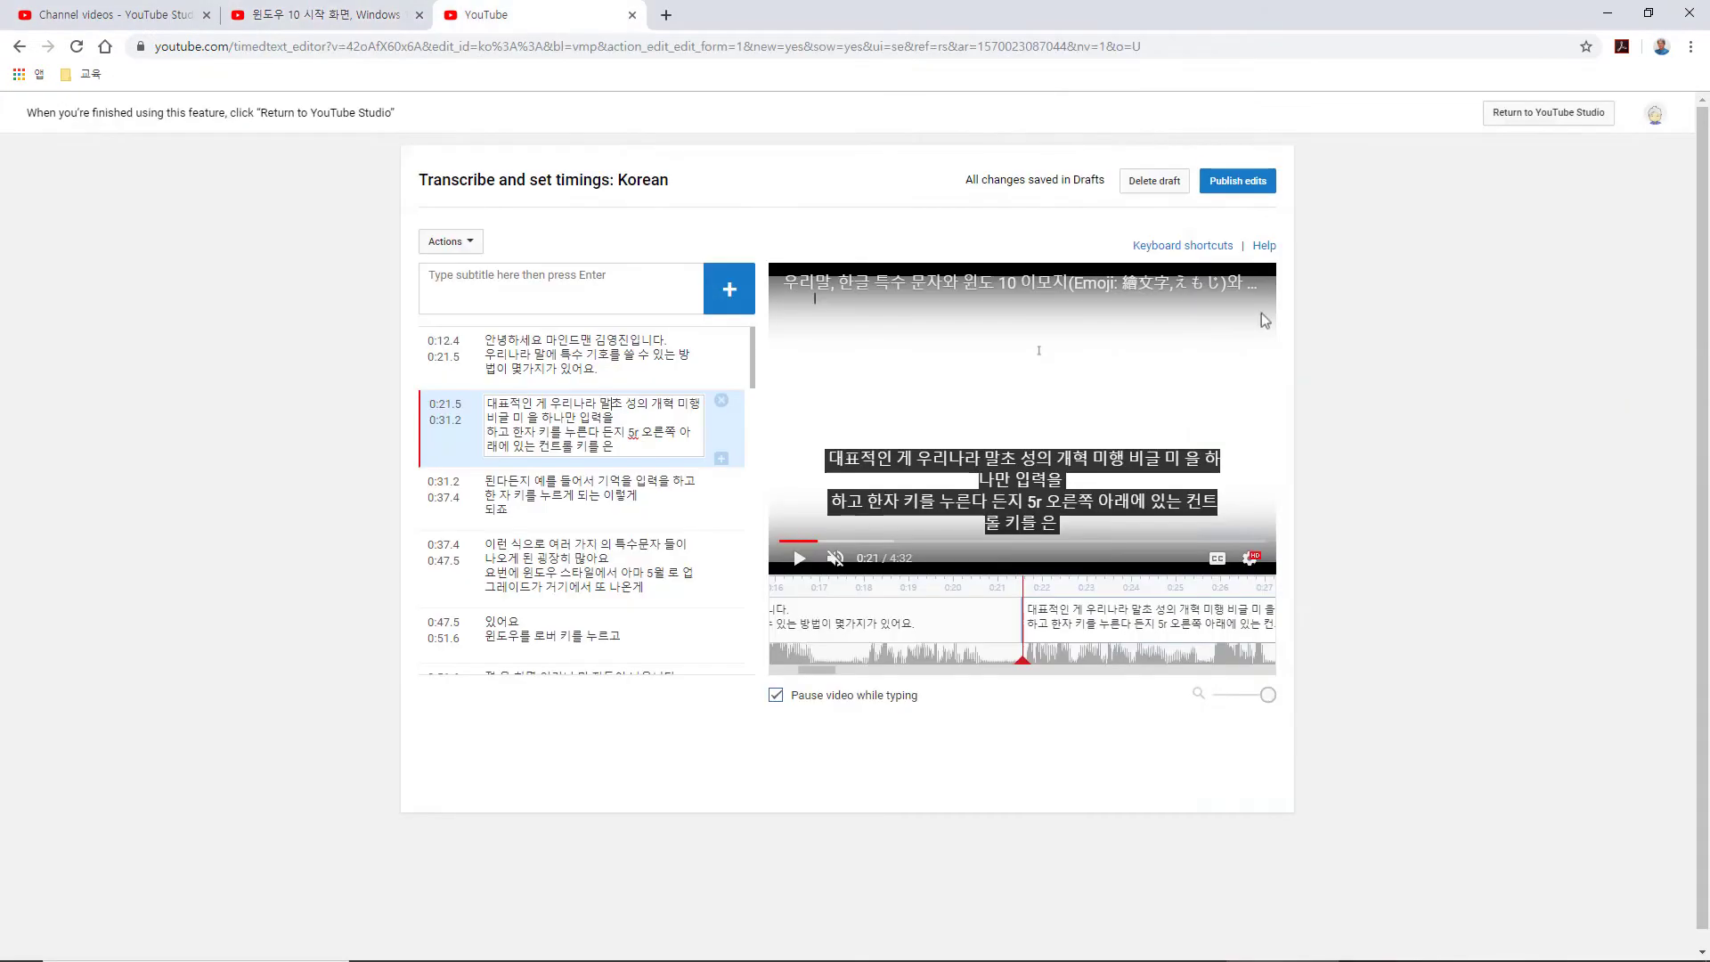
pyautogui.click(1258, 180)
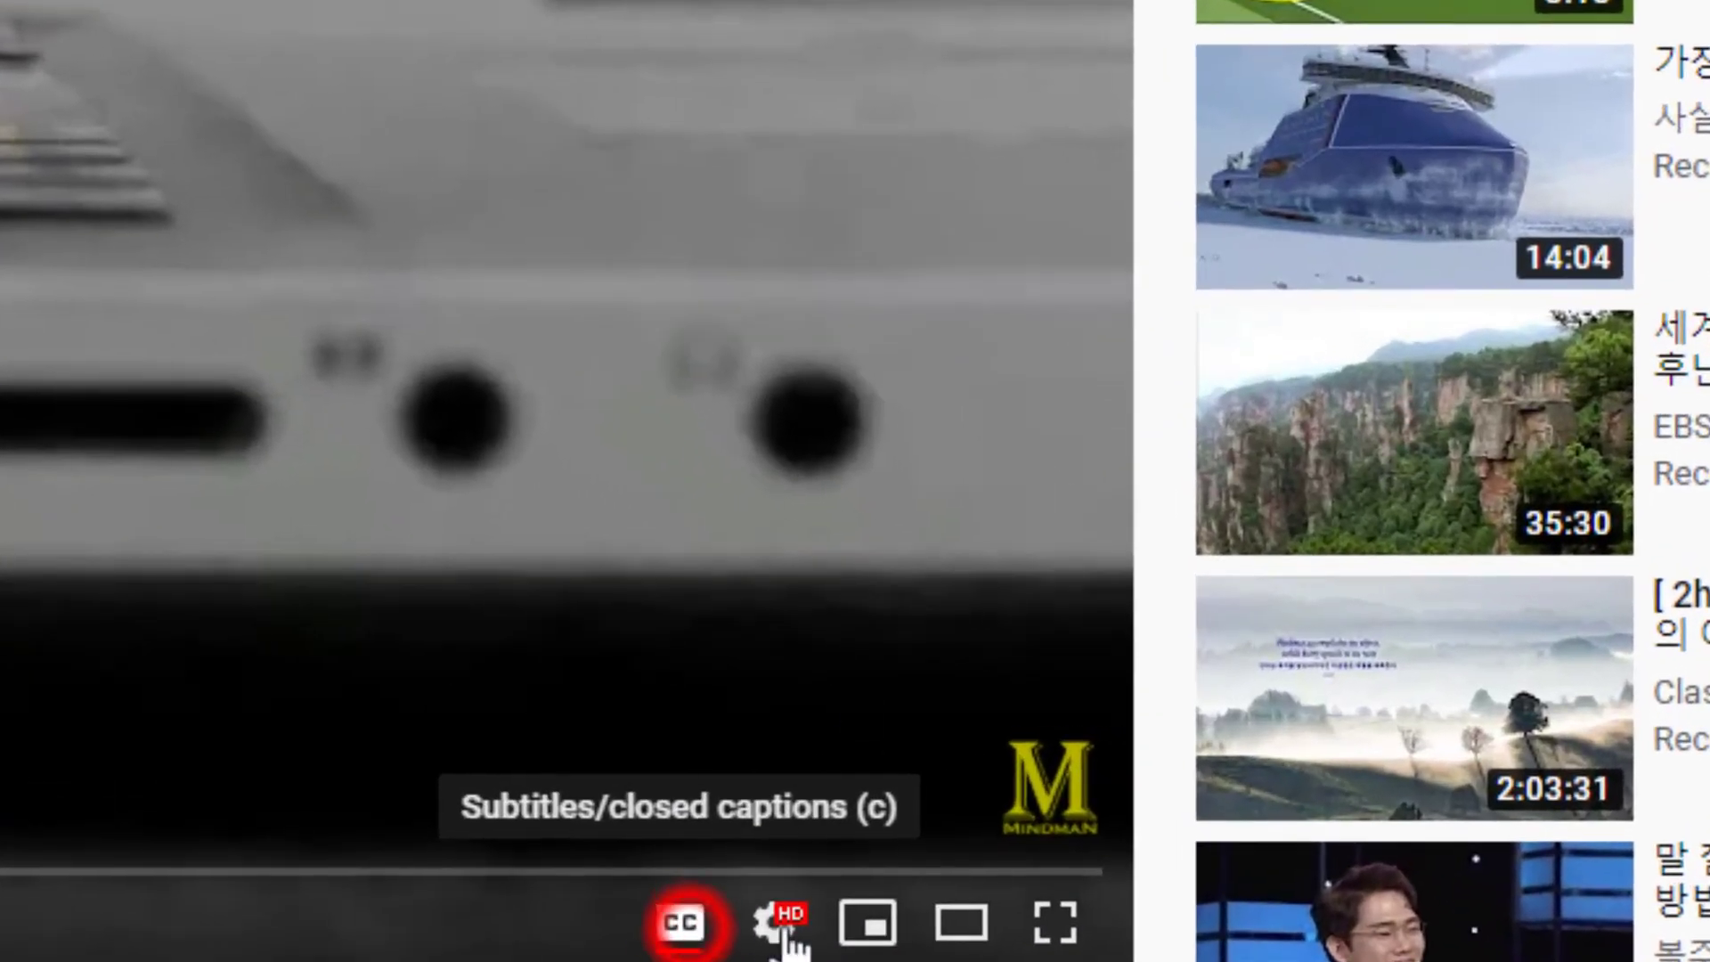
pyautogui.click(789, 930)
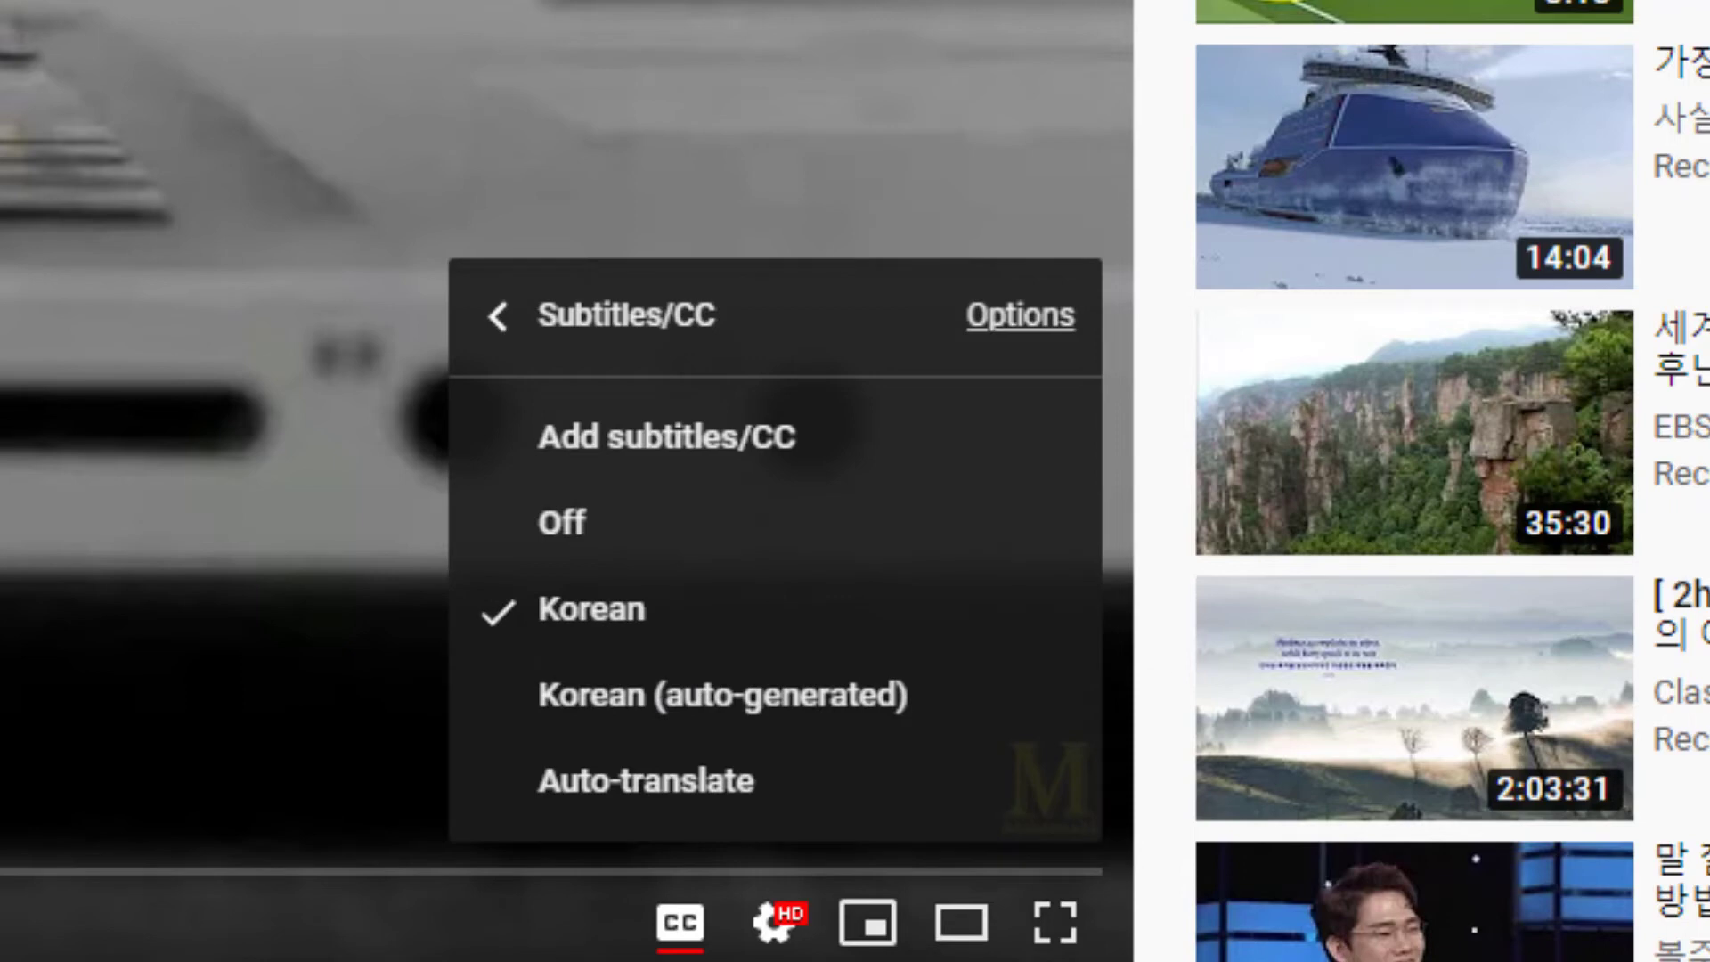
pyautogui.press('Escape')
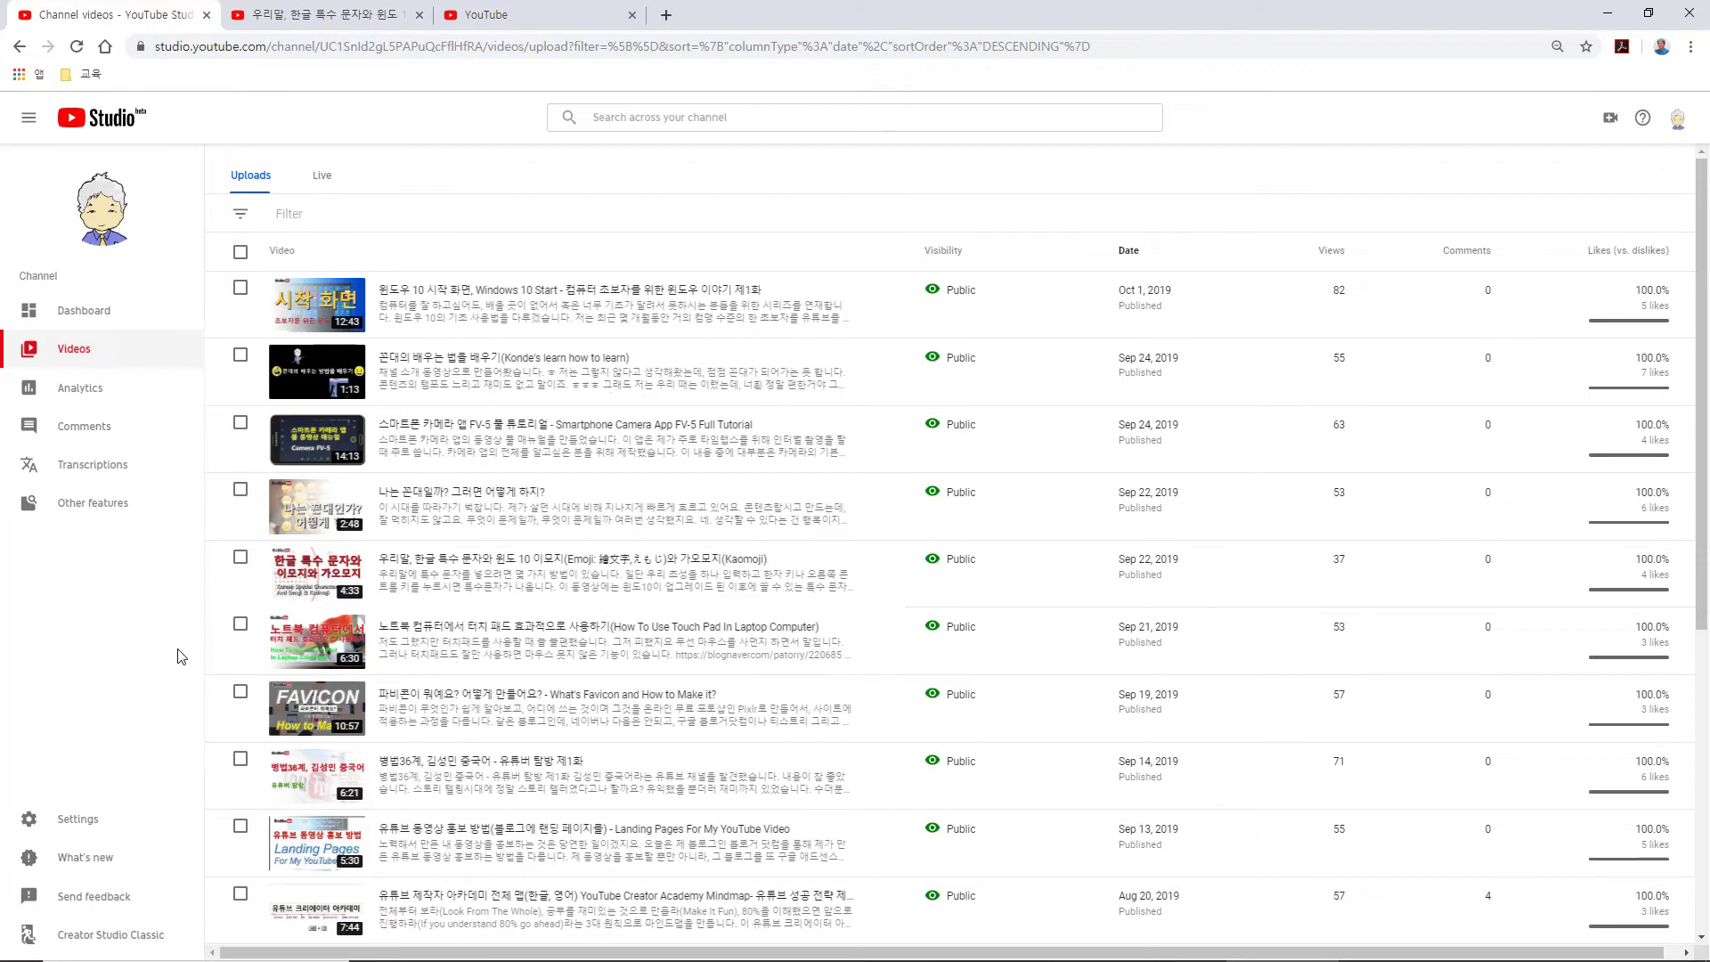
# Show the transcriptions of the "What's Favicon and How to Make it?" video and open its published automatic Korean subtitles.
pyautogui.click(317, 709)
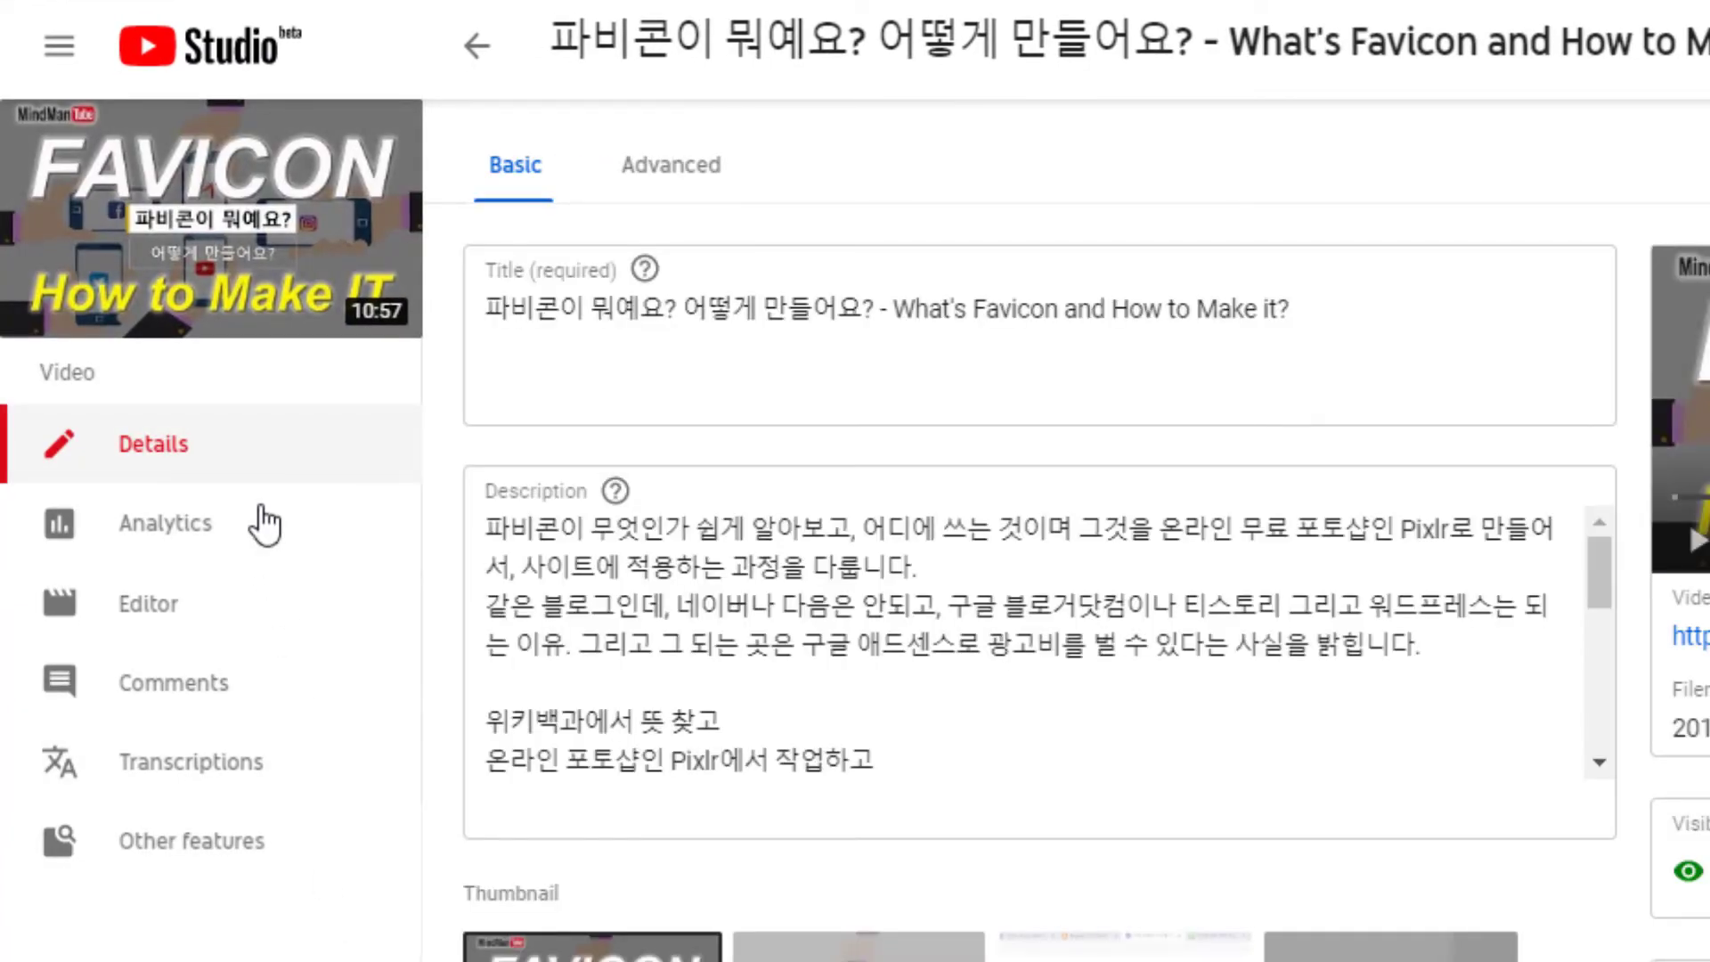
pyautogui.click(143, 771)
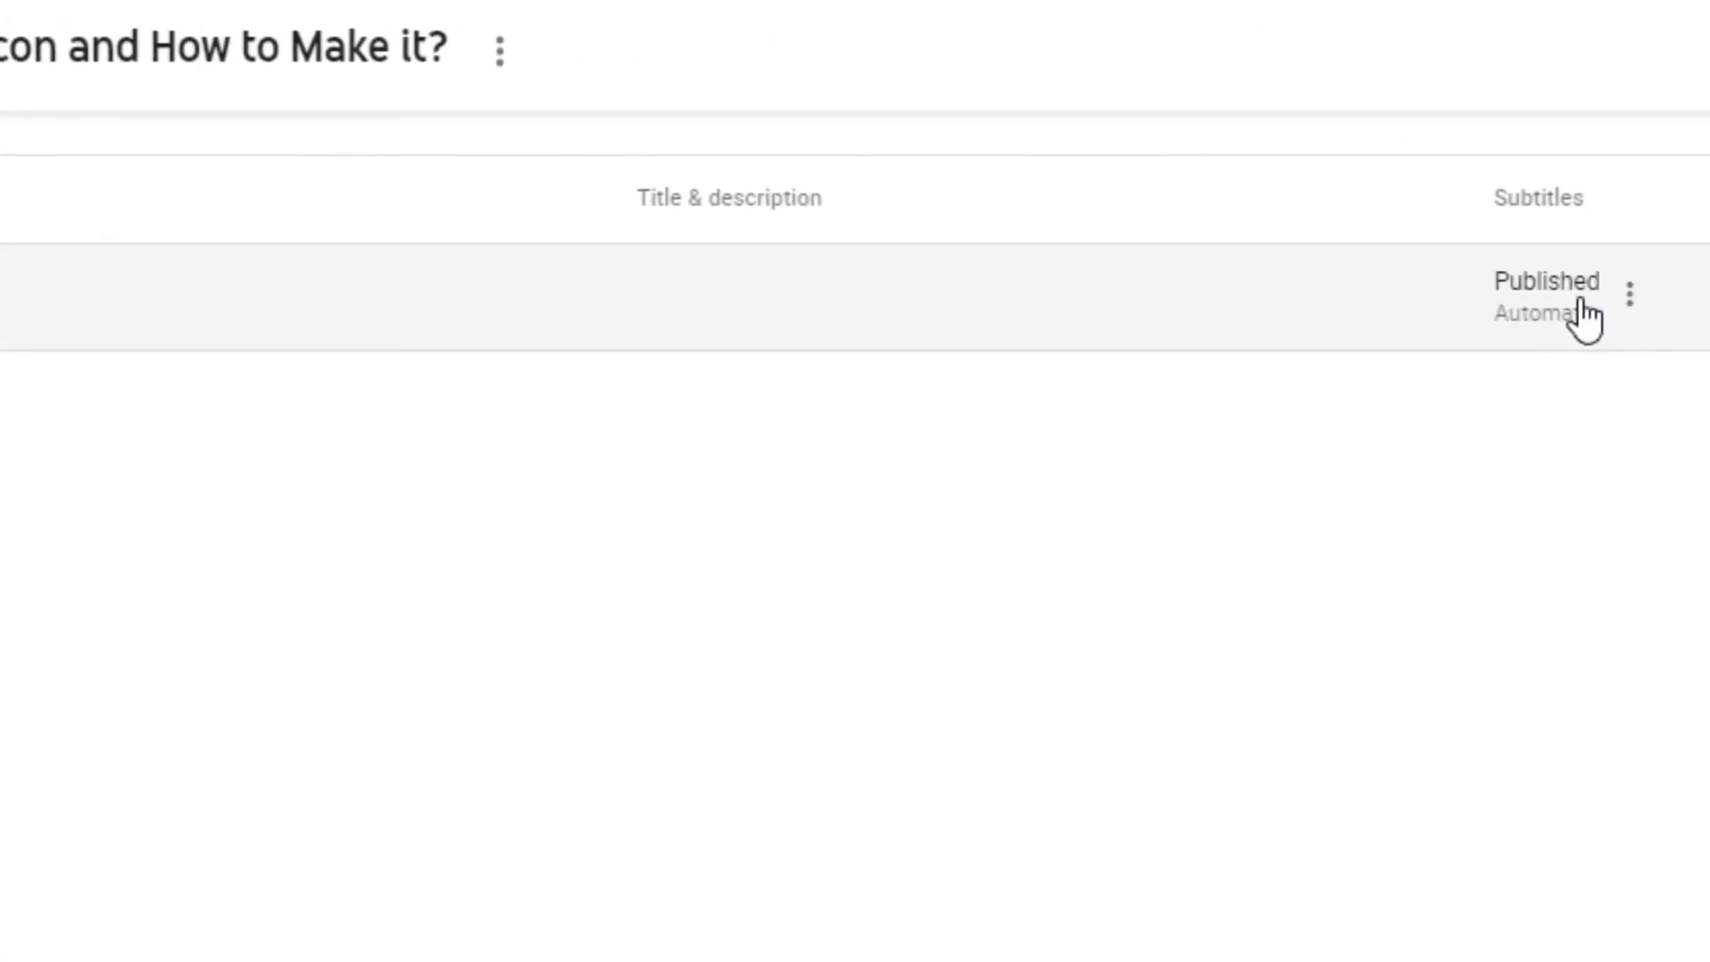
pyautogui.click(1599, 285)
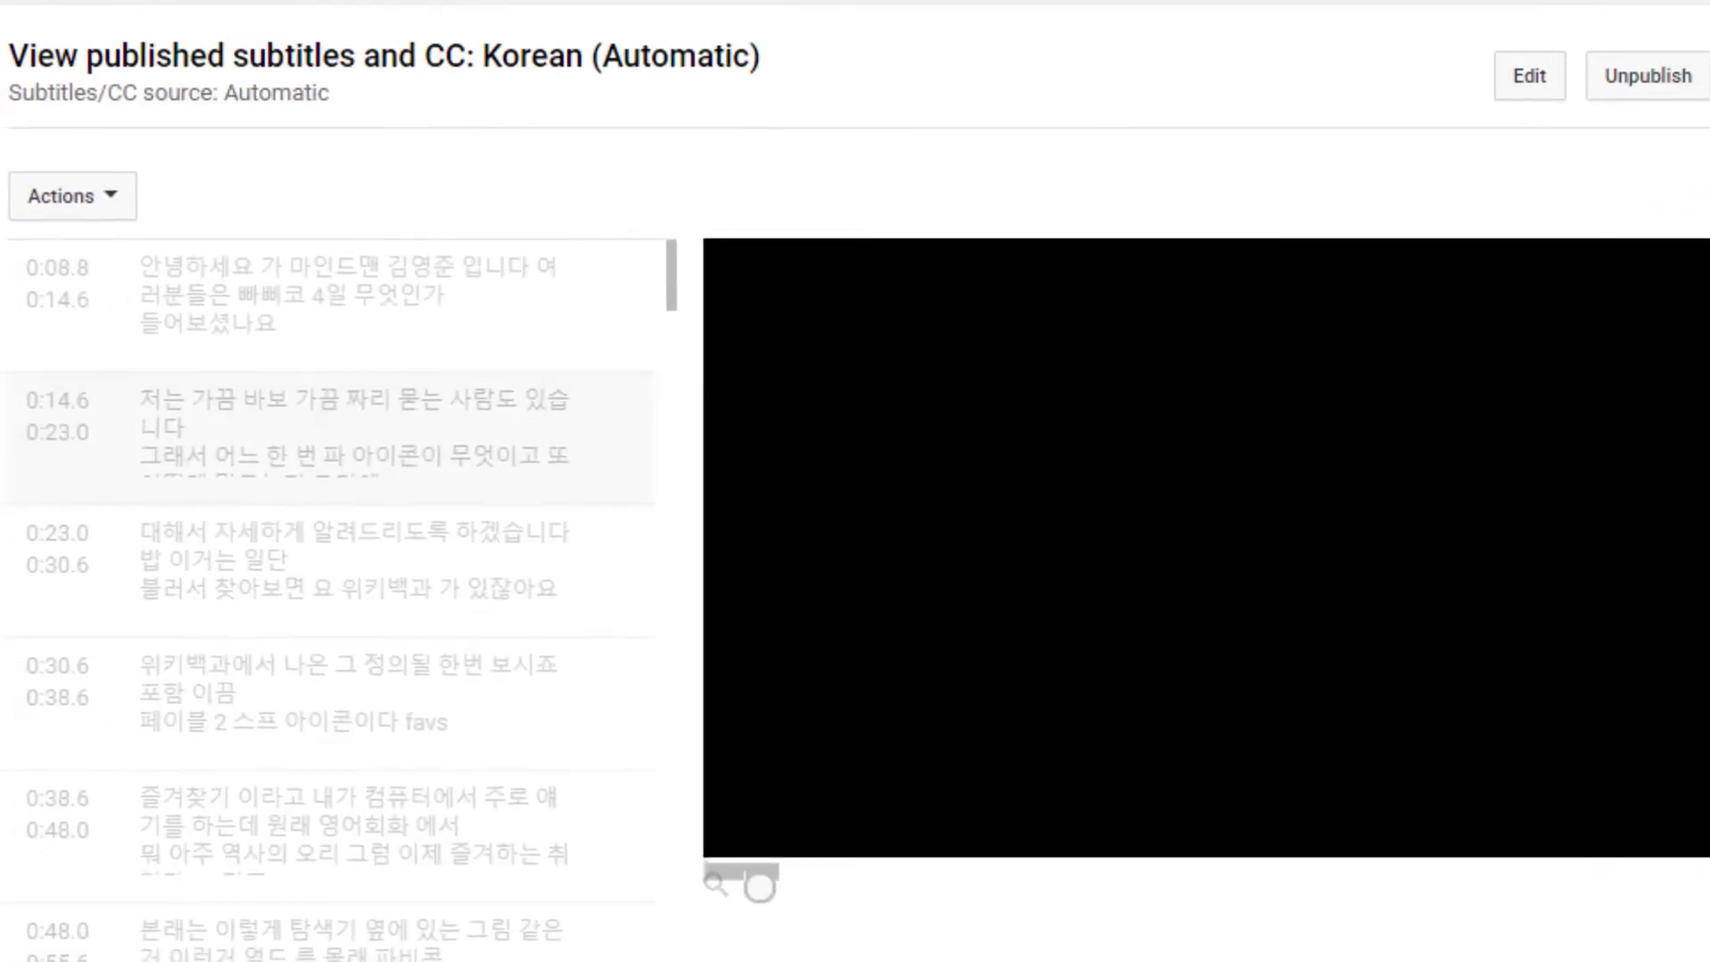